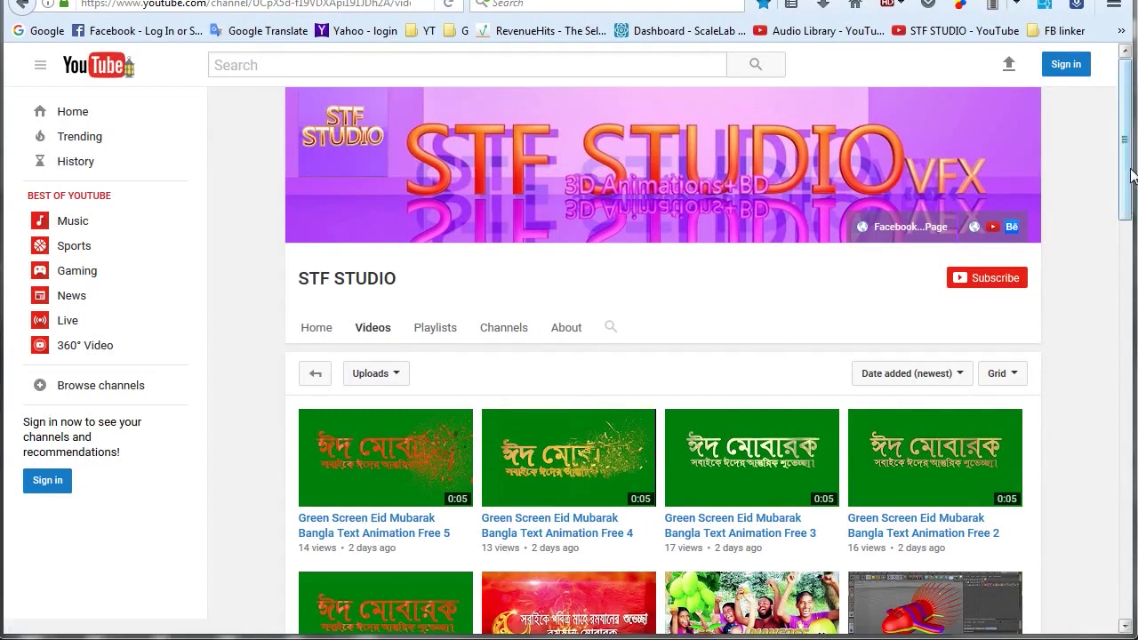
- Scroll the STF STUDIO videos page, then bring the After Effects project of green-screen clips forward
scroll(1129, 177, down, 3)
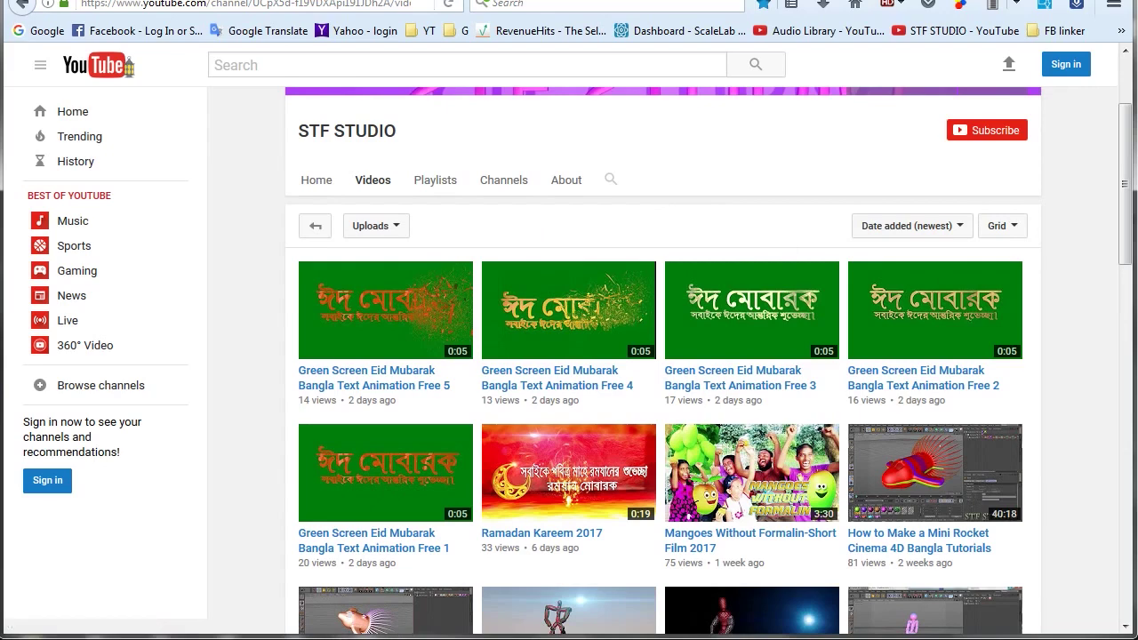
click(342, 637)
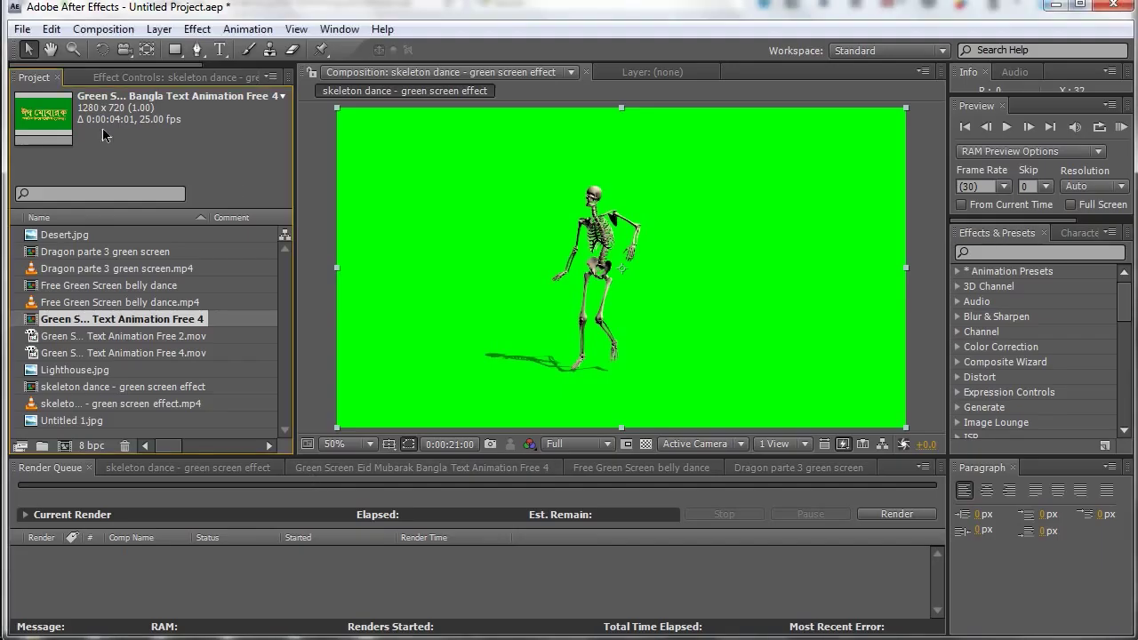
- Preview the skeleton dance comp at 0:00:08:03, then switch to the Eid Mubarak text comp
click(155, 471)
click(658, 497)
click(356, 469)
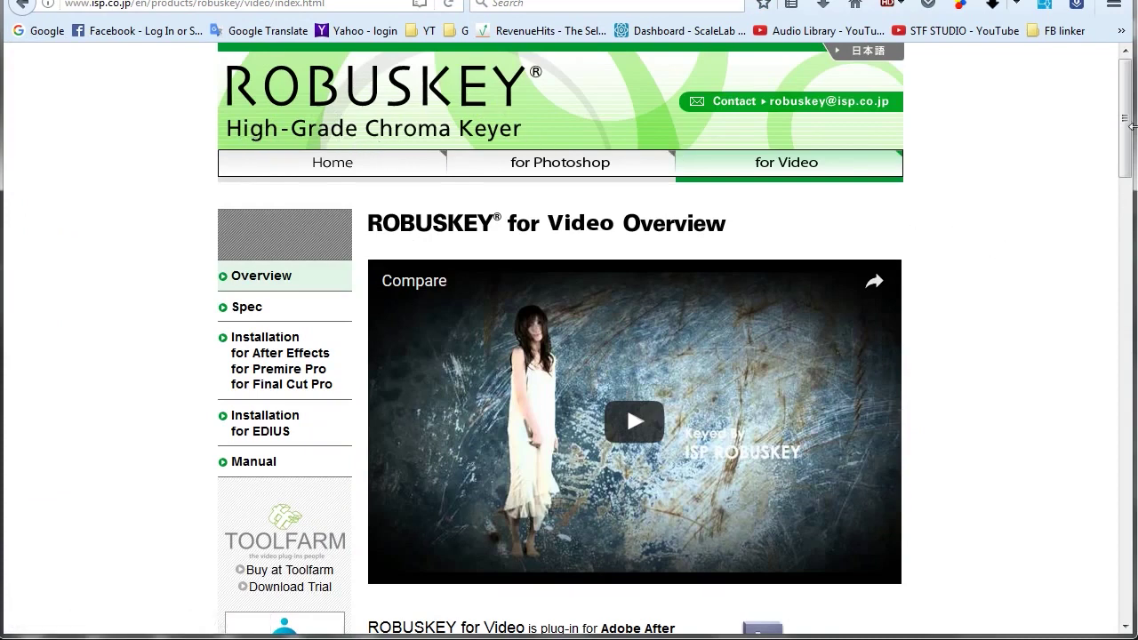
scroll(1002, 163, down, 5)
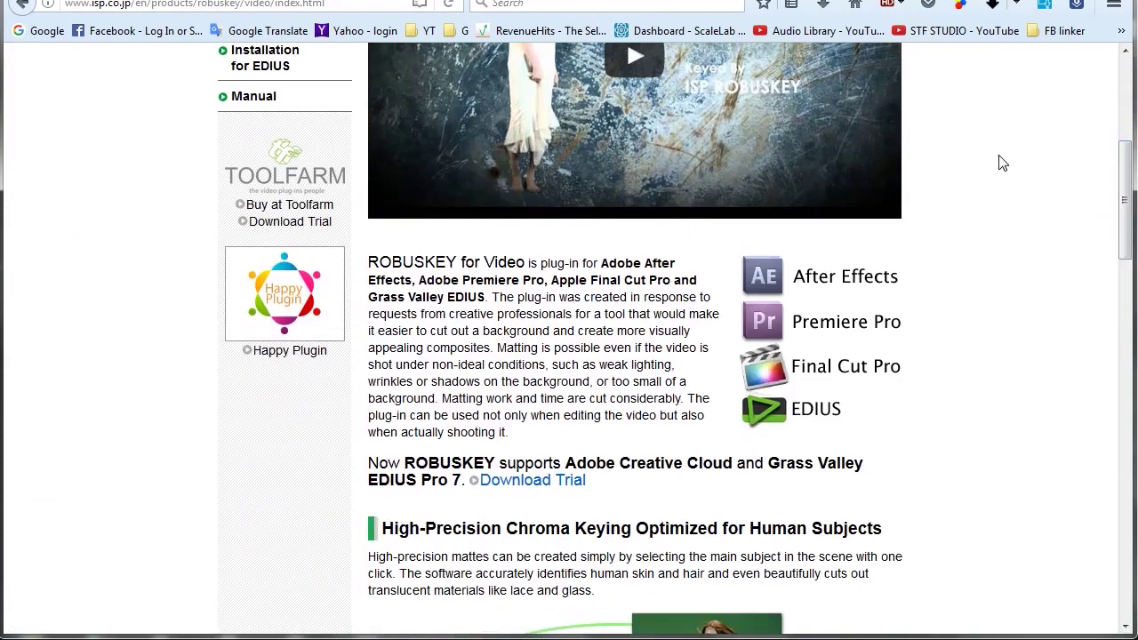
scroll(939, 289, down, 4)
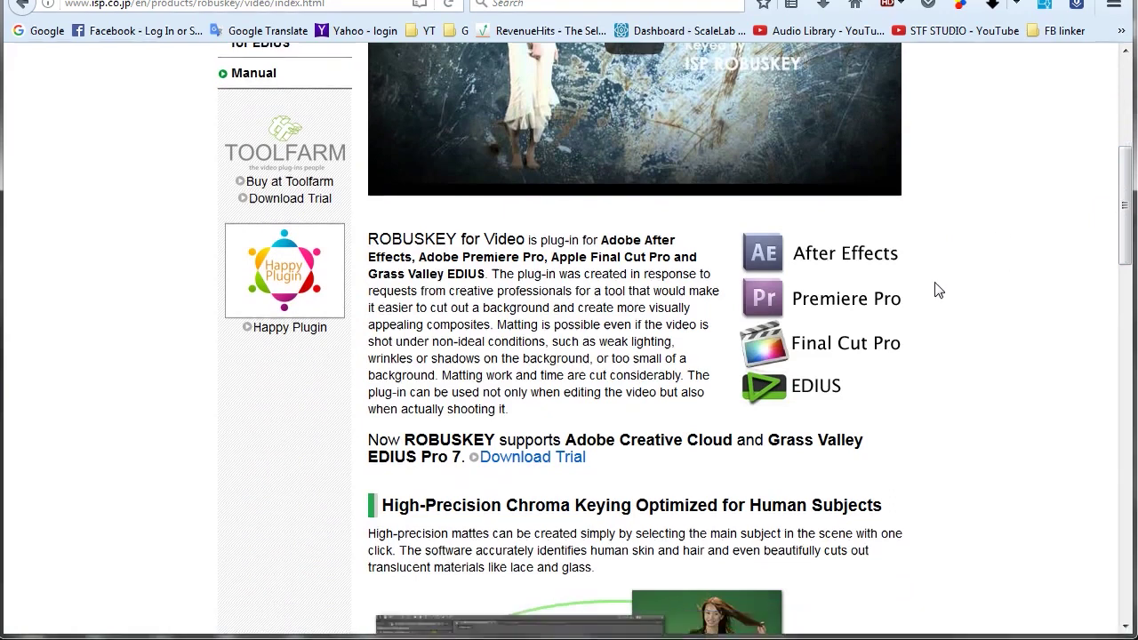
scroll(938, 289, up, 1)
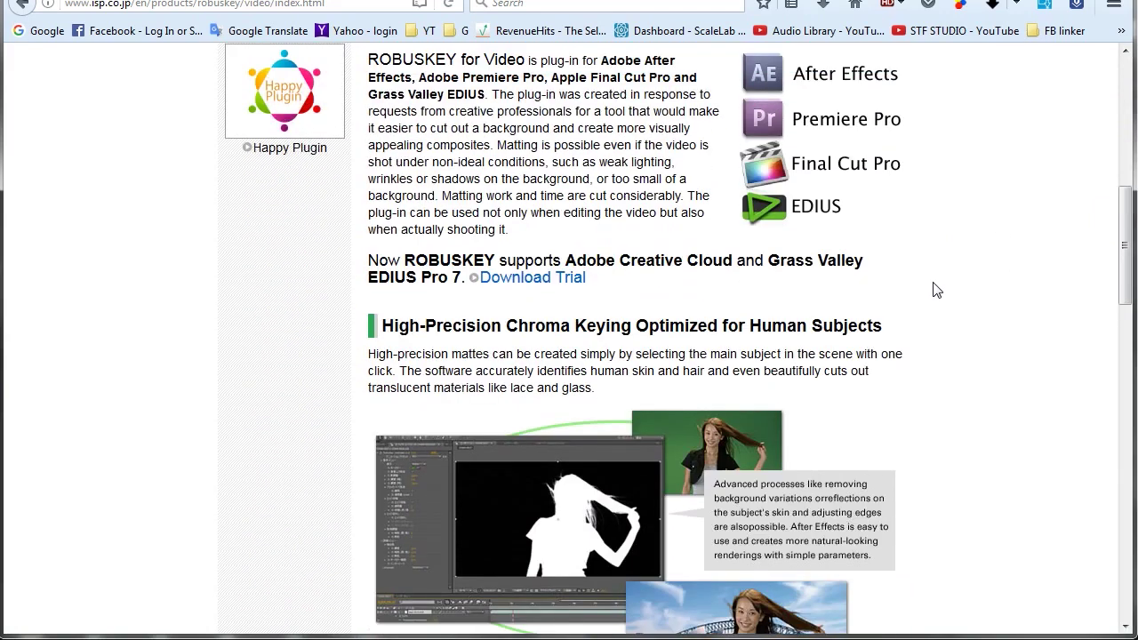
scroll(936, 290, up, 1)
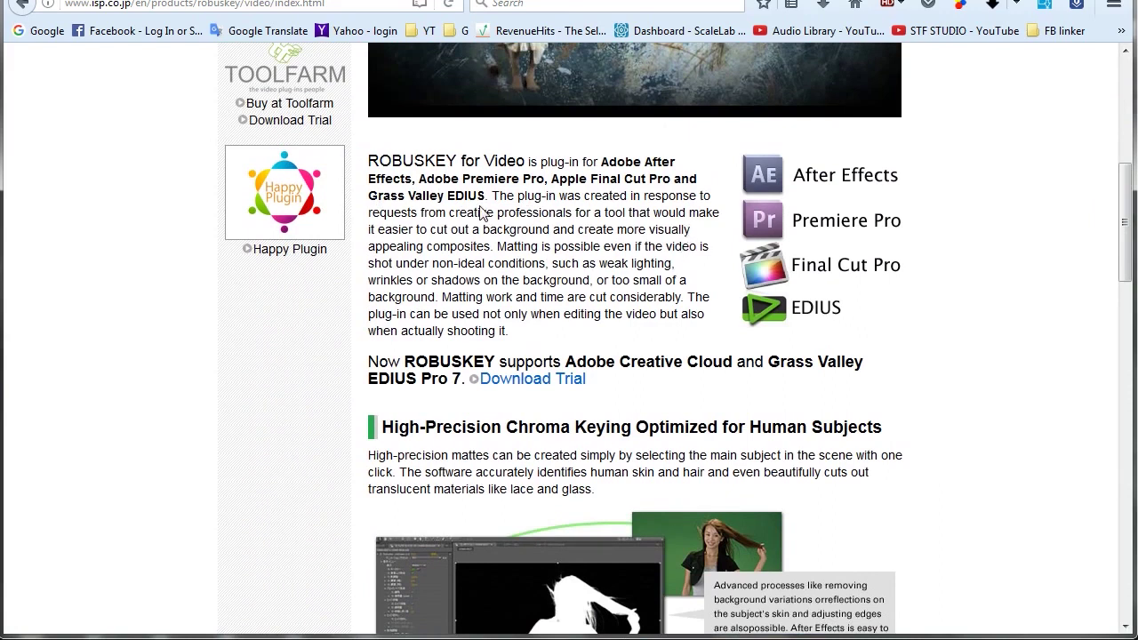
scroll(480, 212, down, 1)
scroll(480, 211, up, 1)
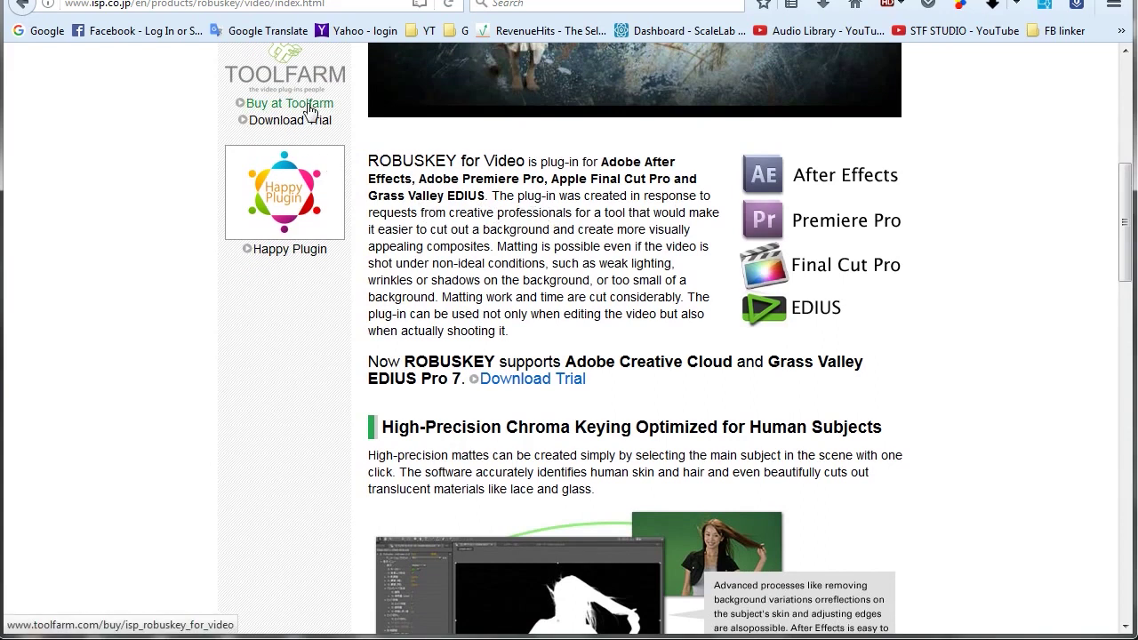
click(356, 117)
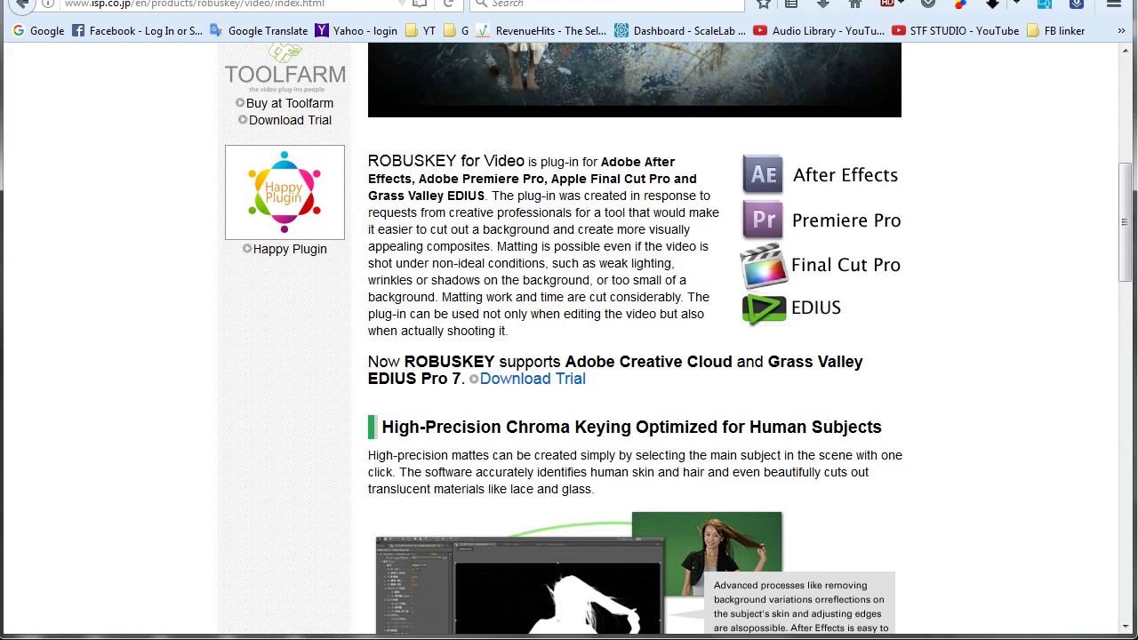
- Scroll the Toolfarm ROBUSKEY for Video page and highlight the $427.50 total price
scroll(834, 427, down, 3)
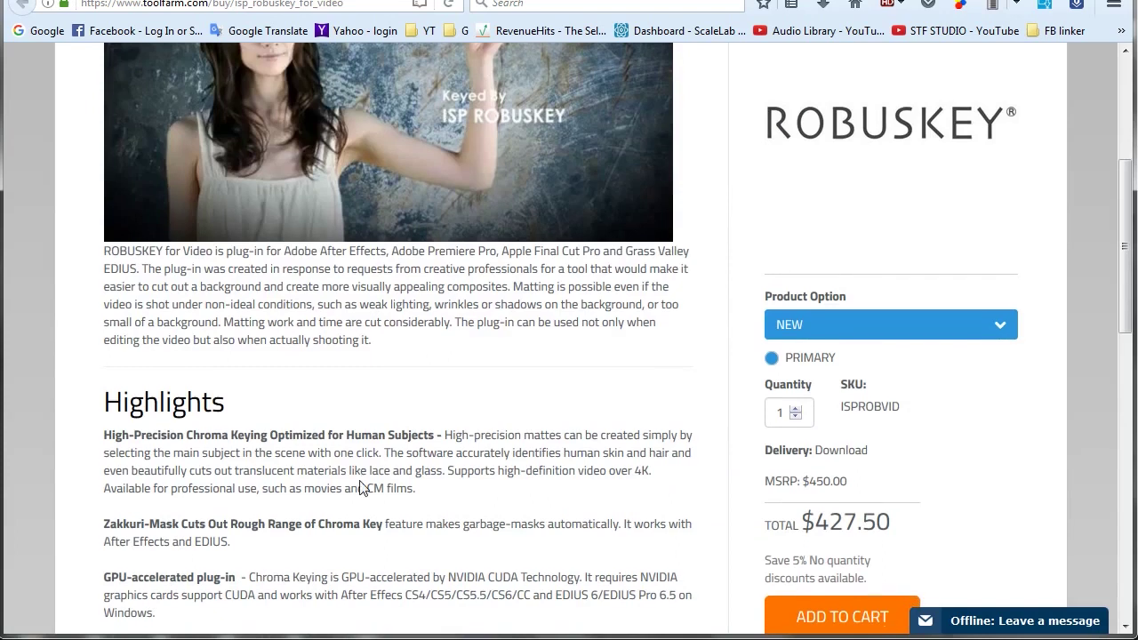
scroll(816, 322, down, 3)
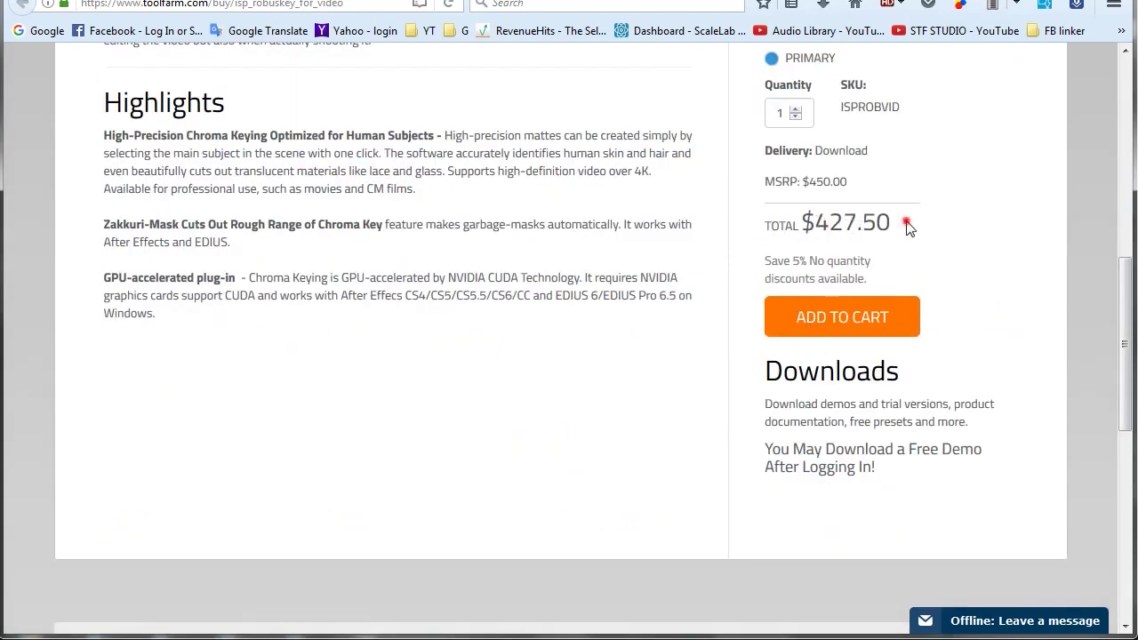
drag(903, 222, 745, 221)
scroll(414, 267, up, 4)
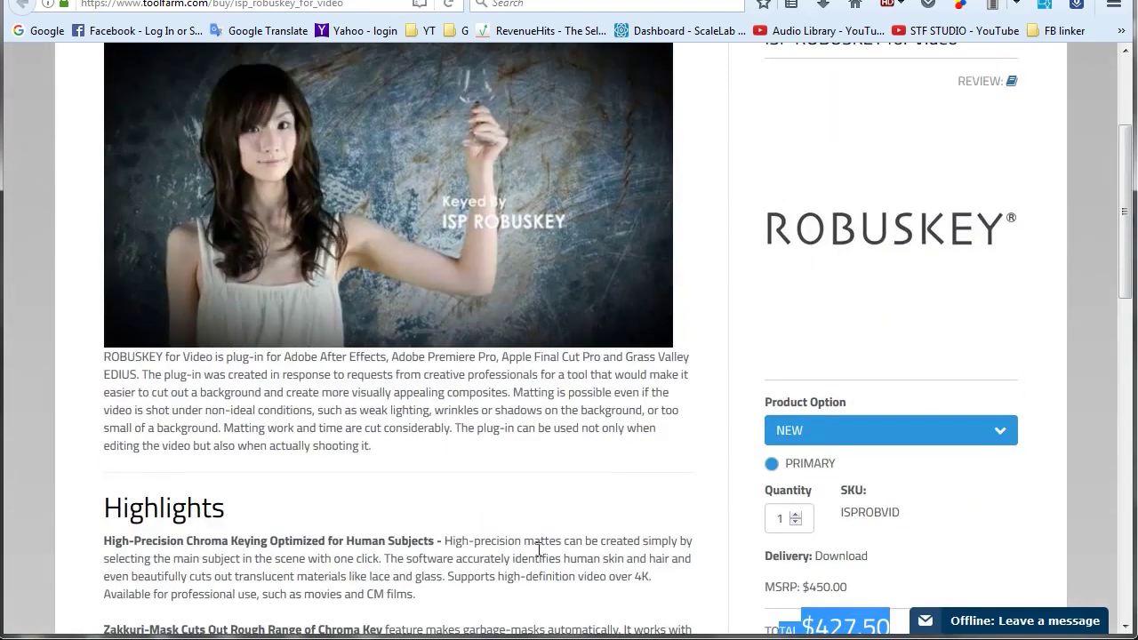
scroll(569, 591, down, 3)
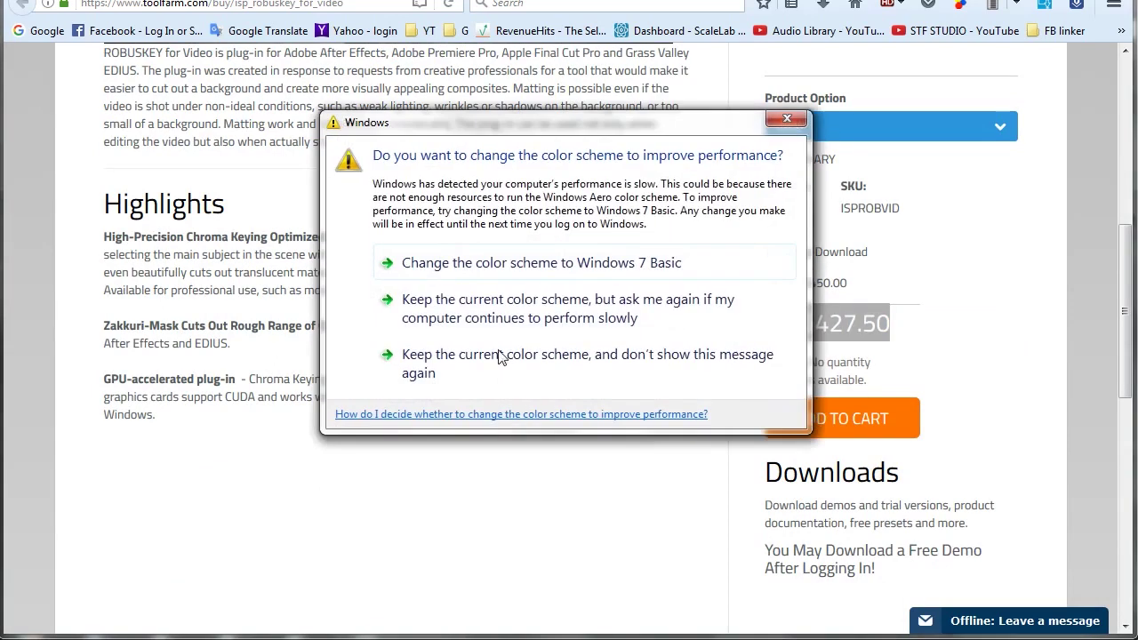
- Dismiss the colour-scheme warning and highlight the supported versions CS4/CS5/CS5.5/CS6/CC
click(787, 119)
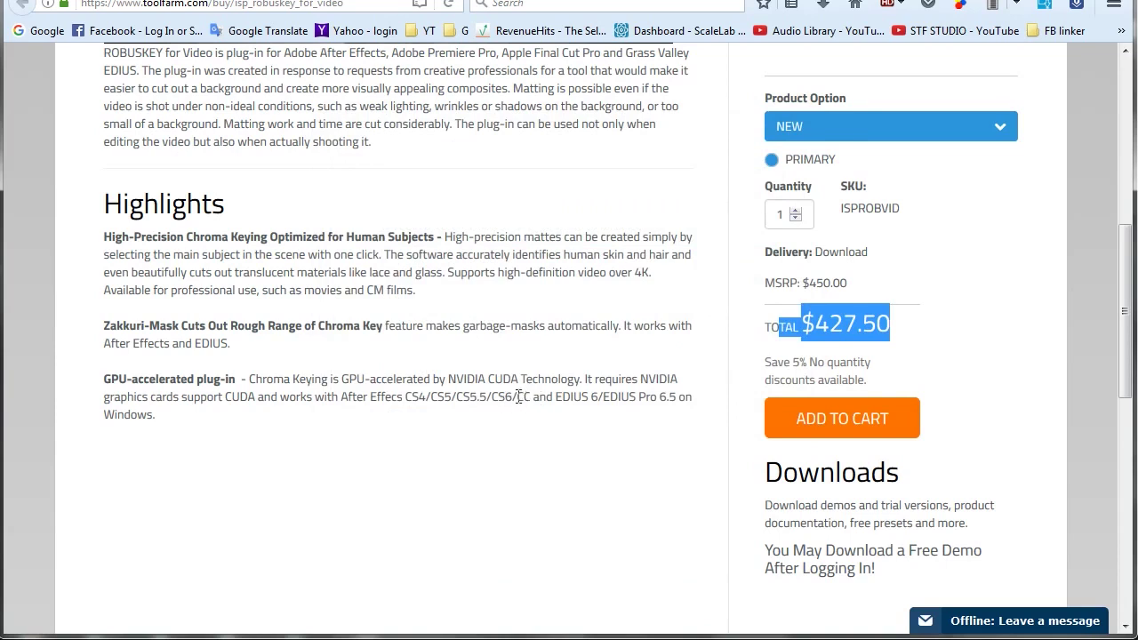
mouse_move(532, 396)
mouse_down()
mouse_move(386, 397)
mouse_move(410, 400)
mouse_up()
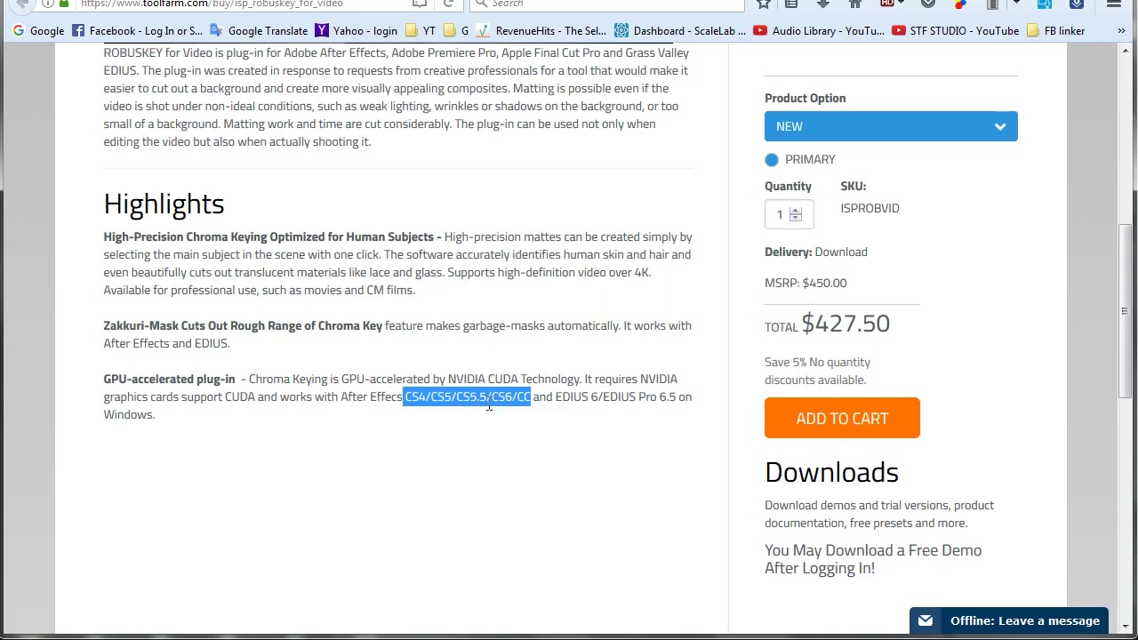
click(456, 427)
drag(430, 401, 449, 401)
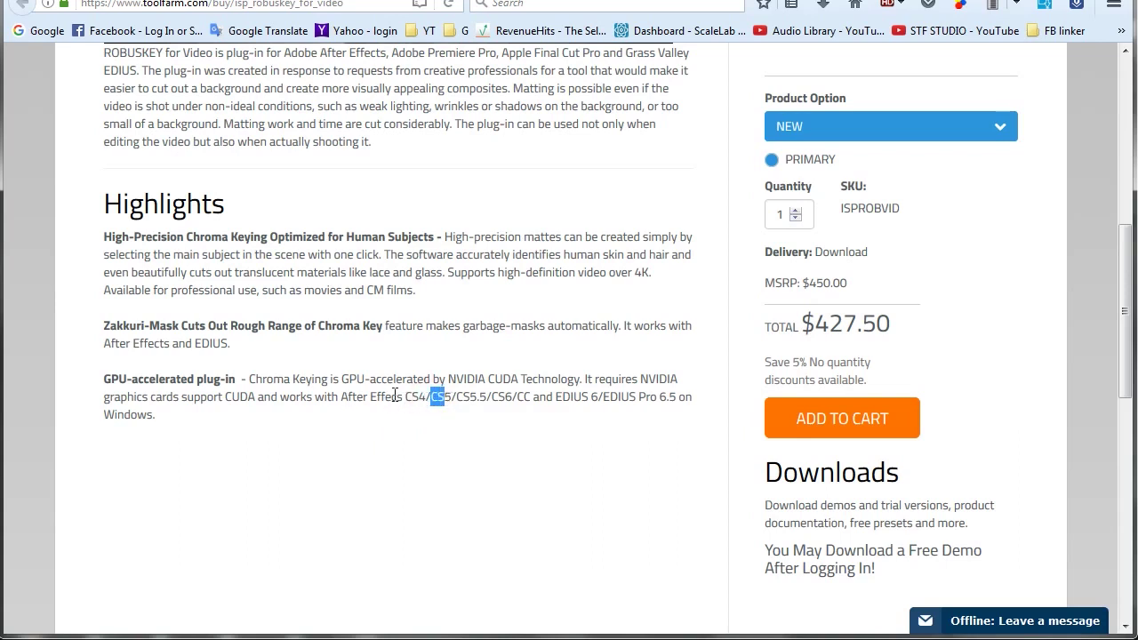
scroll(395, 394, up, 6)
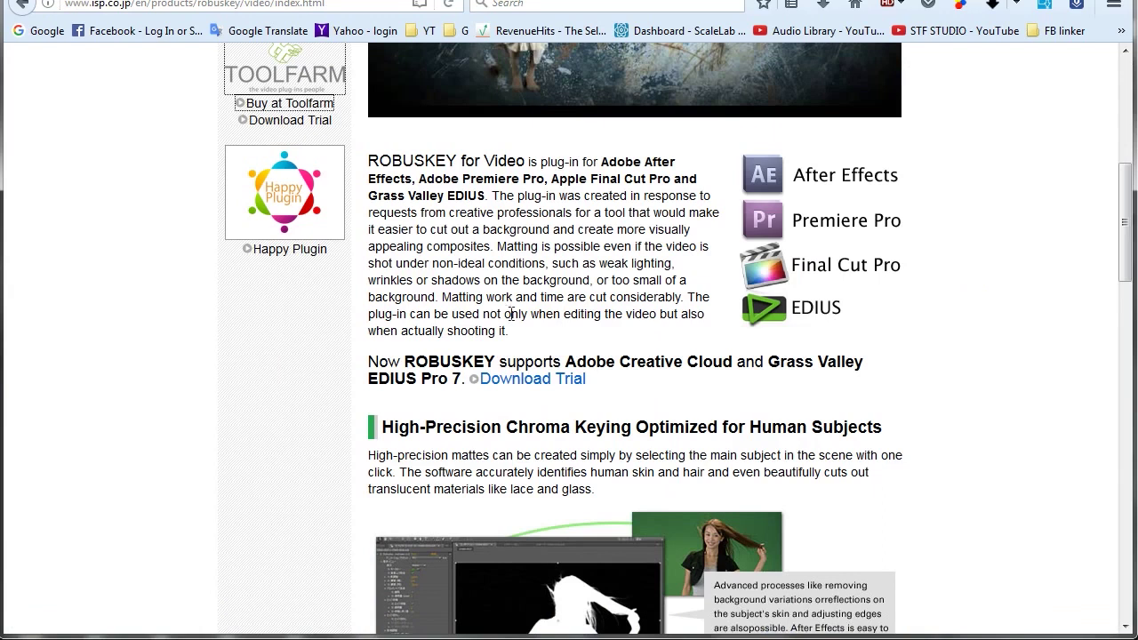
- Scroll the ROBUSKEY spec page and jump to its trial download section
scroll(626, 376, down, 5)
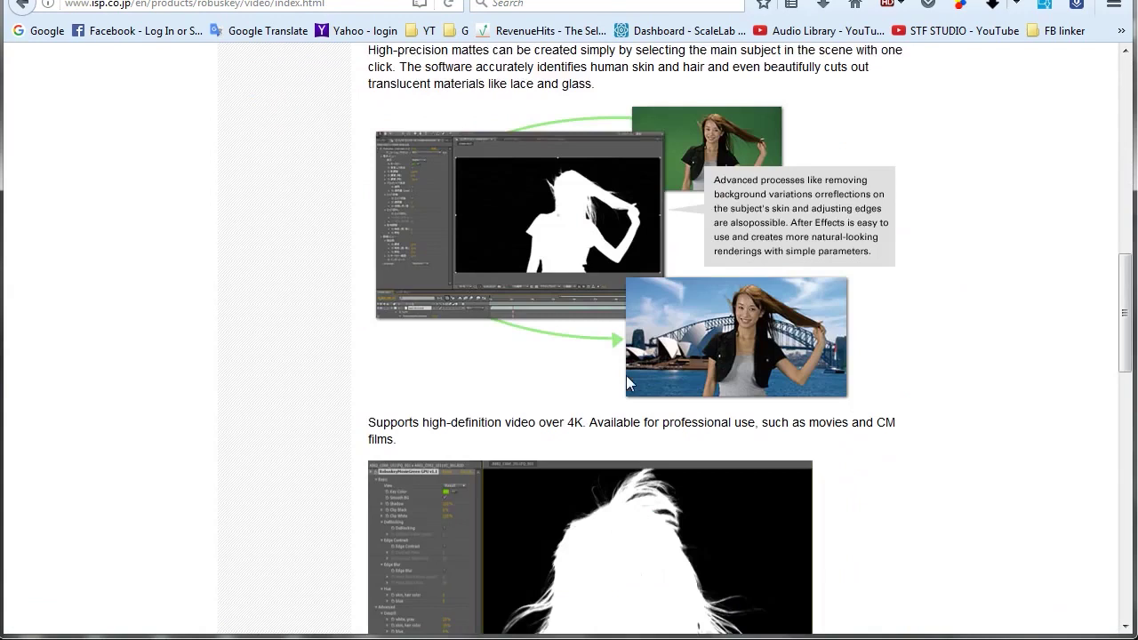
scroll(626, 375, down, 2)
scroll(627, 374, down, 5)
scroll(604, 352, up, 8)
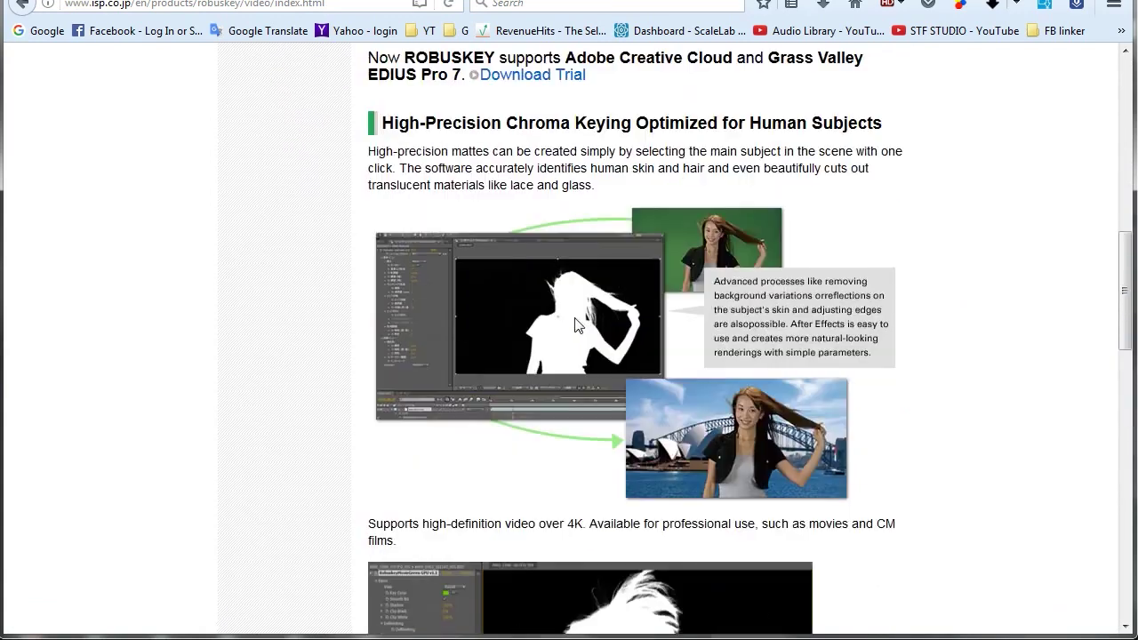
scroll(579, 326, up, 2)
scroll(560, 311, up, 1)
click(544, 382)
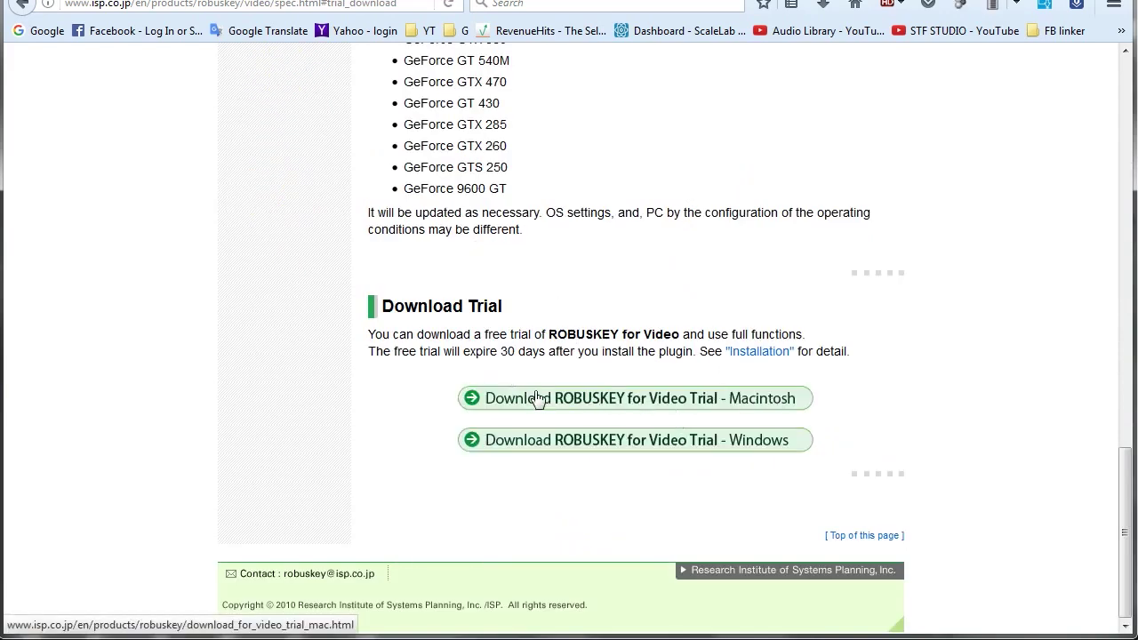
scroll(502, 230, up, 10)
scroll(502, 226, up, 5)
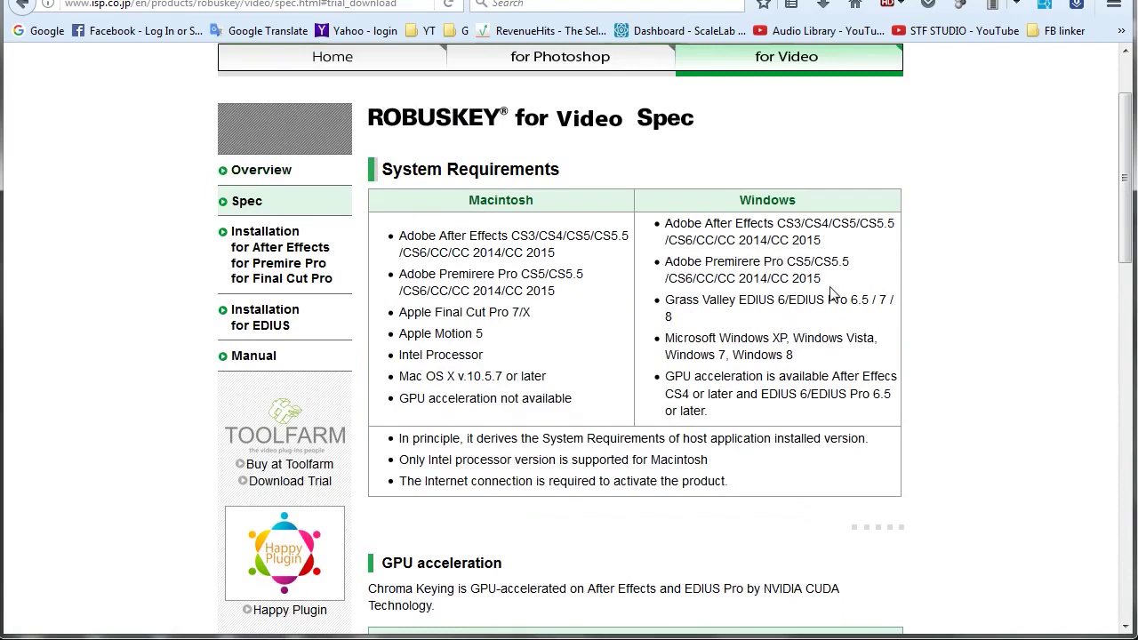
- Highlight CC 2015 in the requirements, then scroll to the Mac and Windows trial downloads
drag(820, 281, 773, 280)
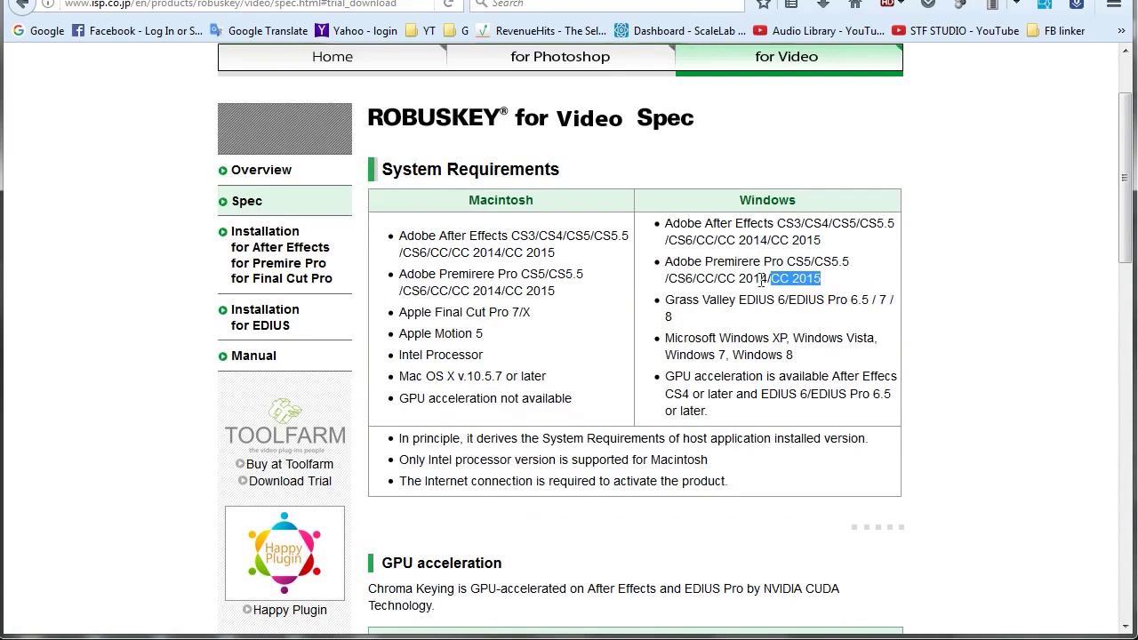
scroll(638, 379, down, 5)
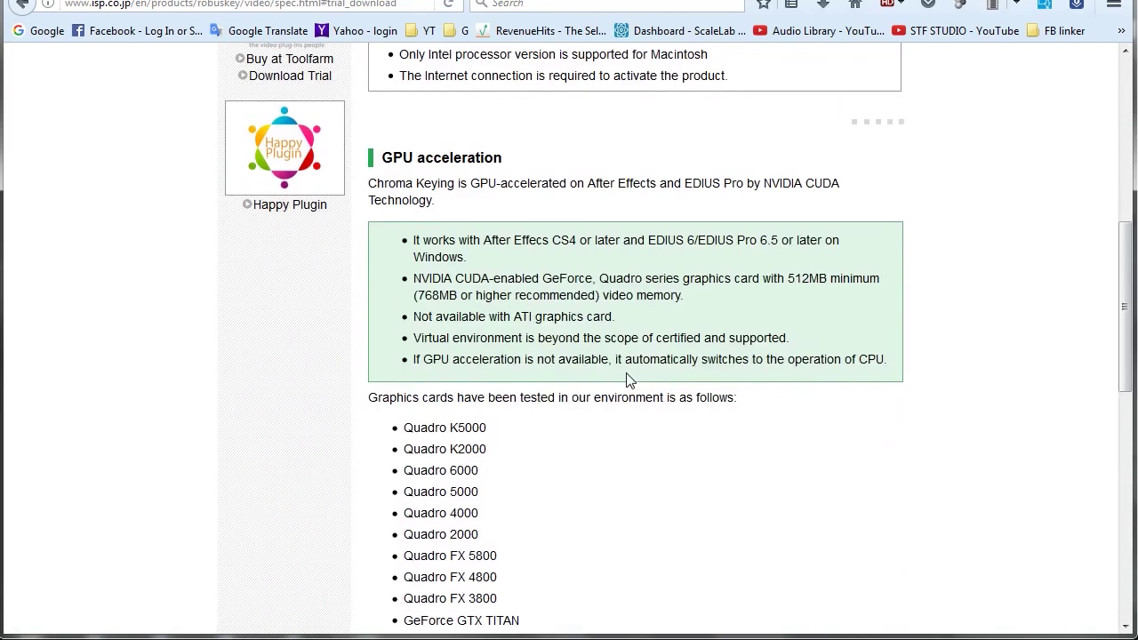
scroll(626, 380, down, 3)
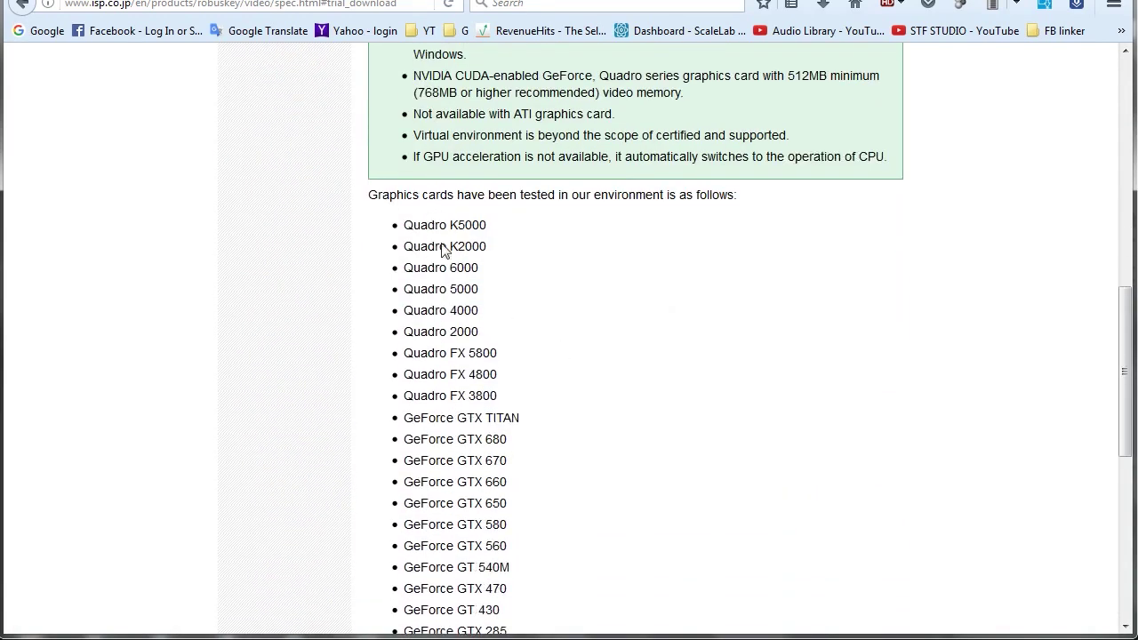
scroll(471, 395, down, 5)
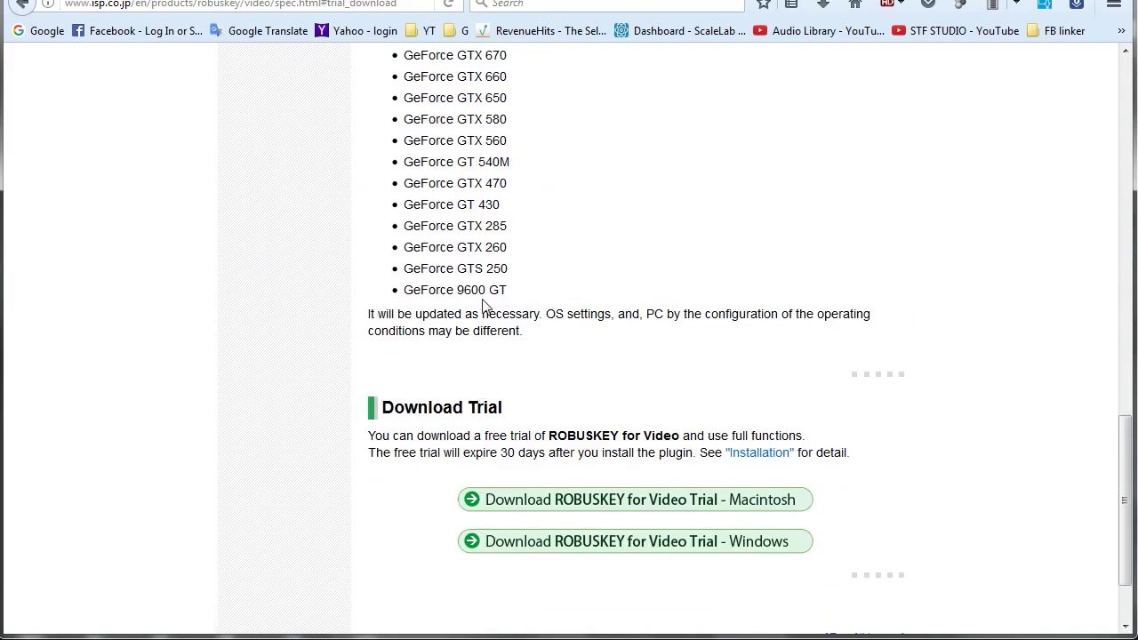
scroll(488, 293, up, 1)
scroll(493, 231, up, 3)
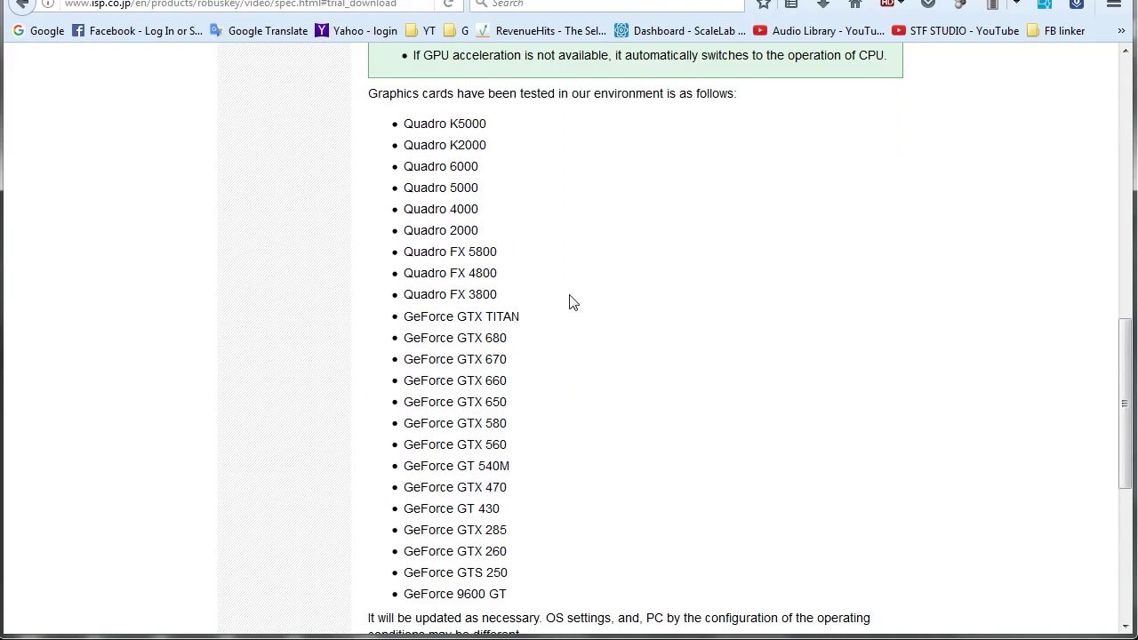
scroll(594, 318, down, 5)
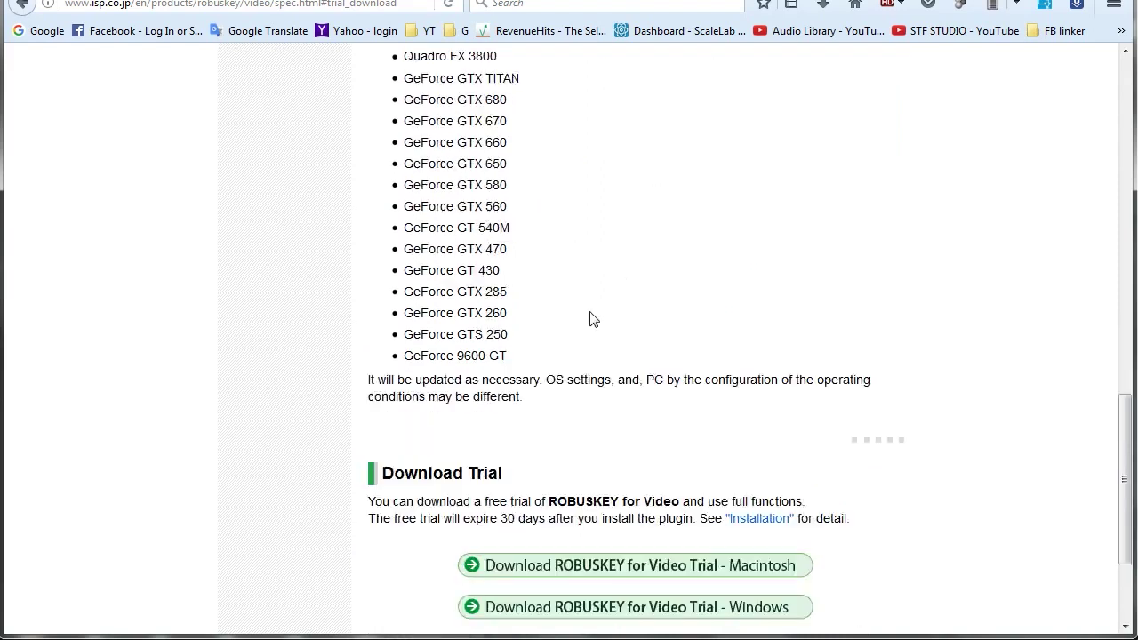
scroll(594, 318, down, 3)
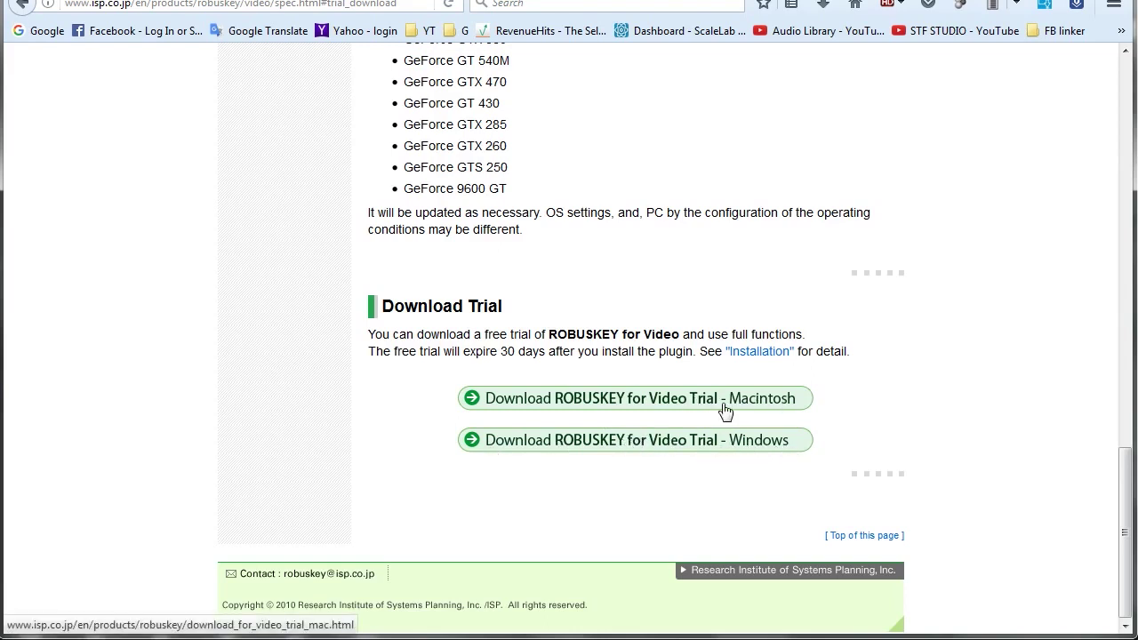
- Start the Windows trial download form for ROBUSKEY for Video and dismiss the colour-scheme prompt
click(653, 442)
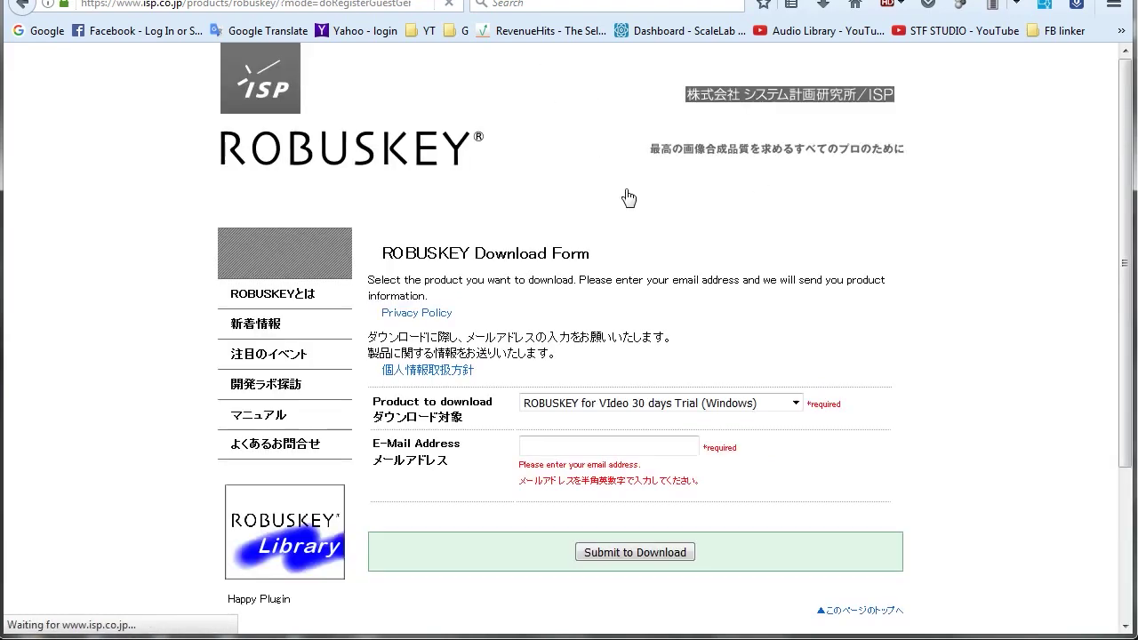
click(589, 445)
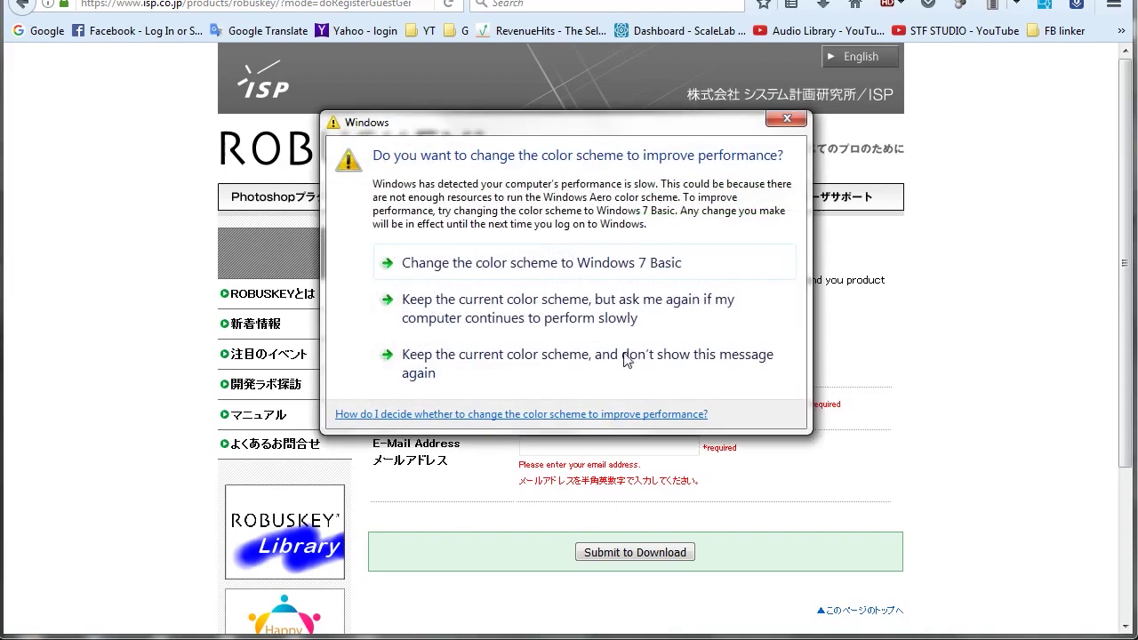
click(788, 120)
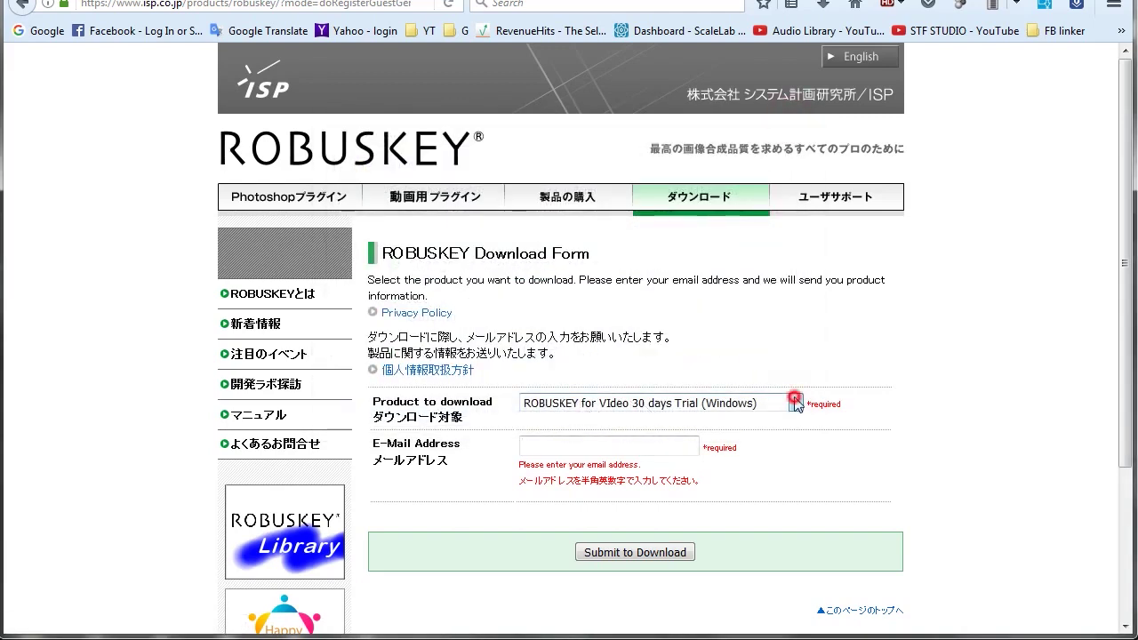
- Confirm the Product to download list stays on Video 30 days Trial (Windows)
click(796, 403)
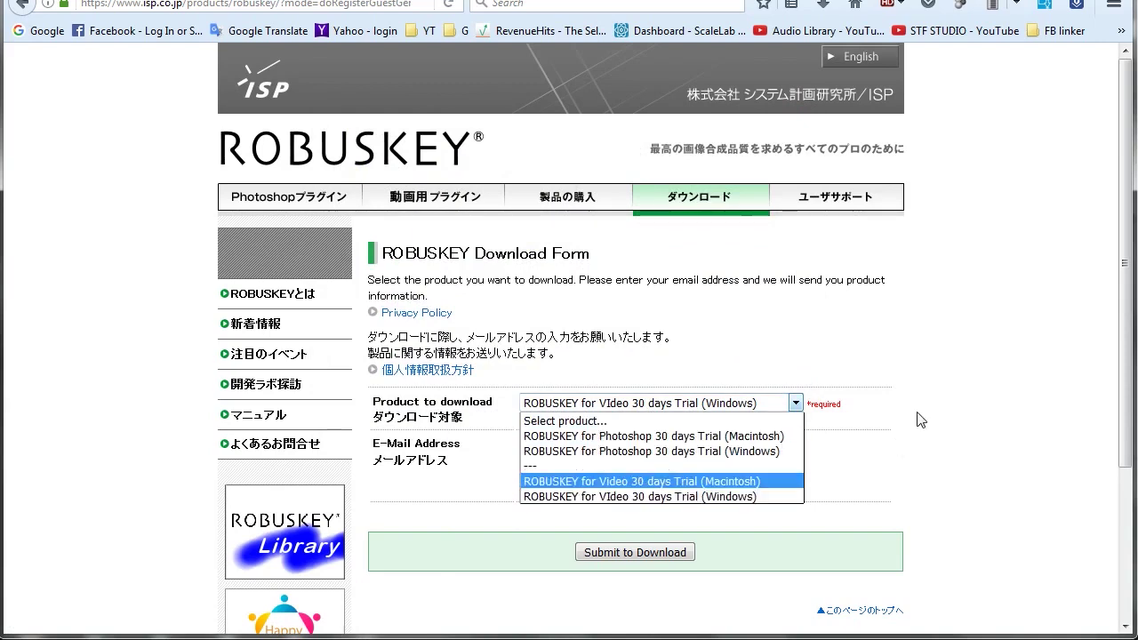
click(958, 375)
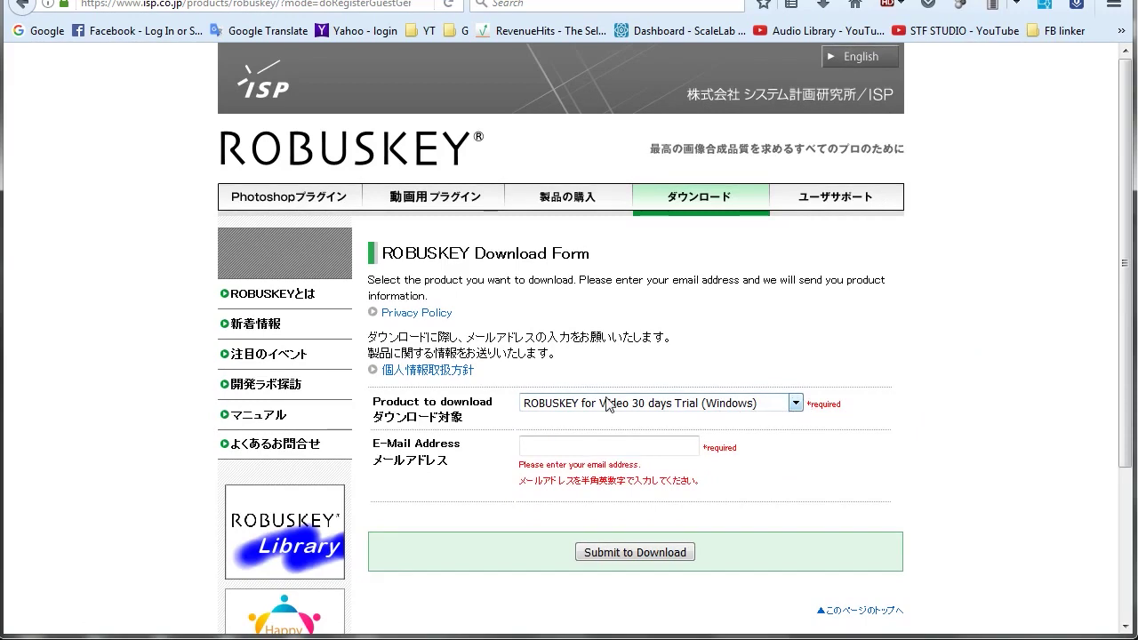
click(794, 404)
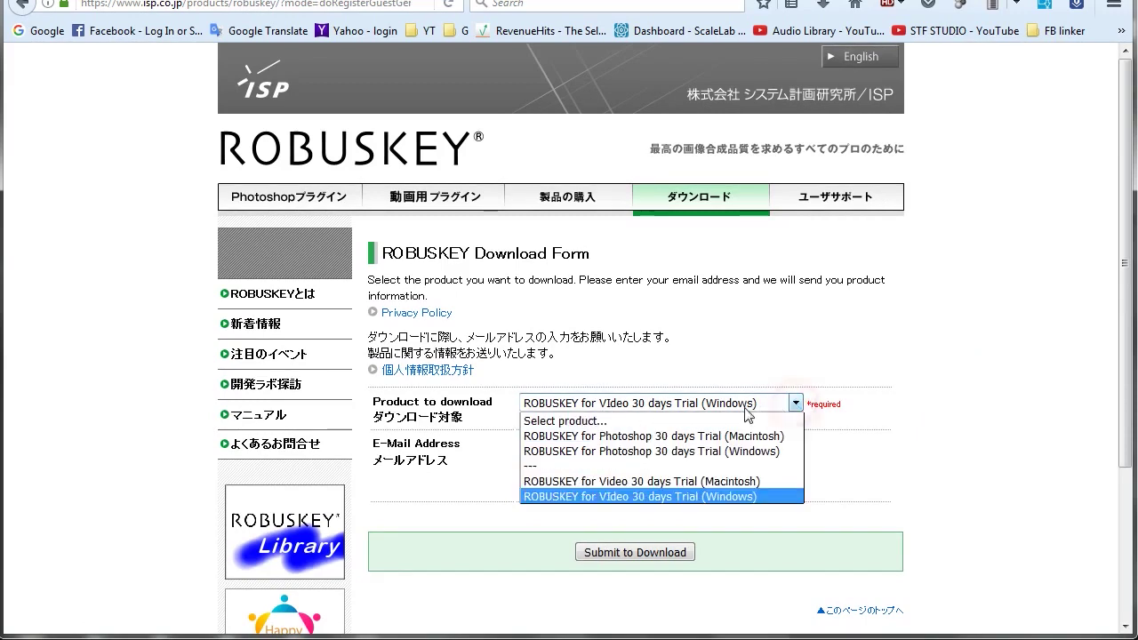
click(908, 402)
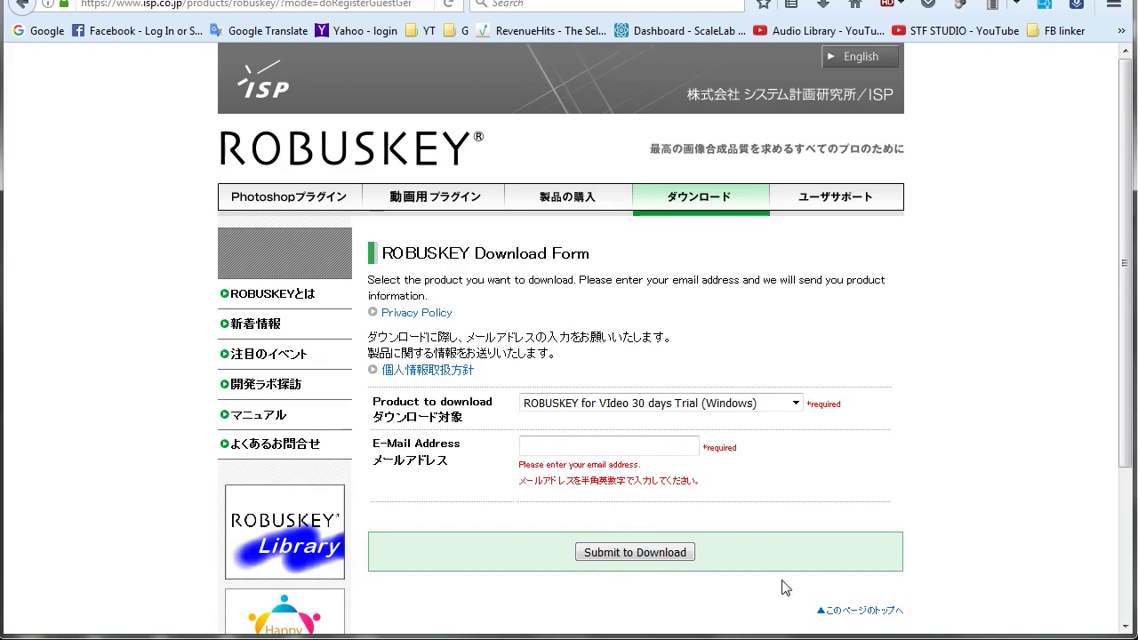
scroll(587, 322, down, 3)
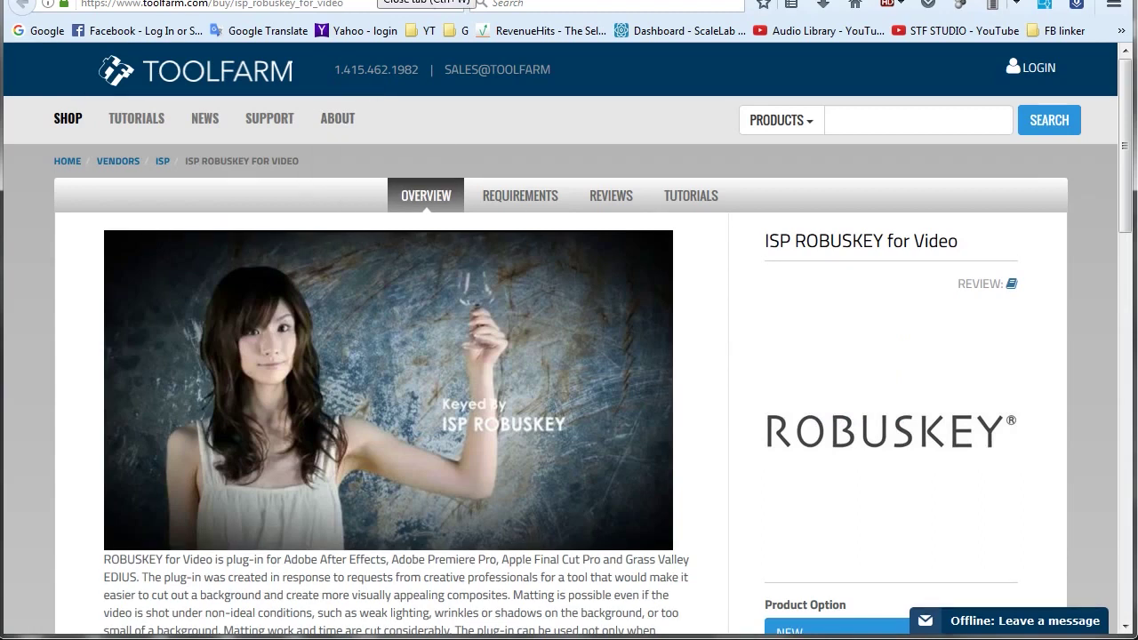
- Return to the STF STUDIO YouTube videos page and scroll through its uploads
key(ctrl+Tab)
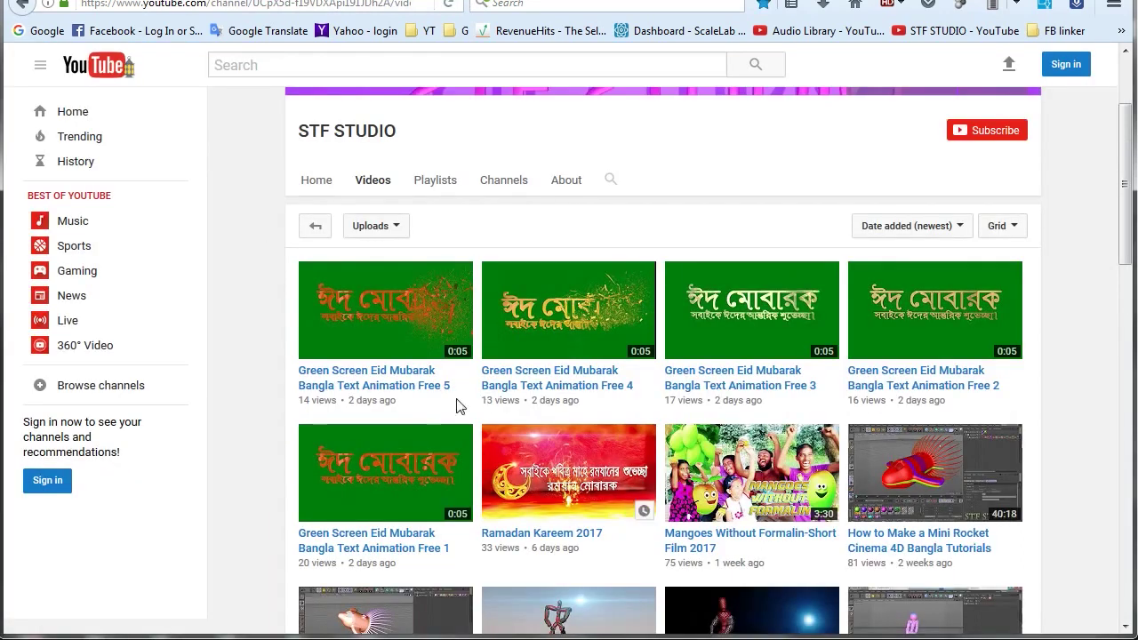
scroll(741, 271, up, 3)
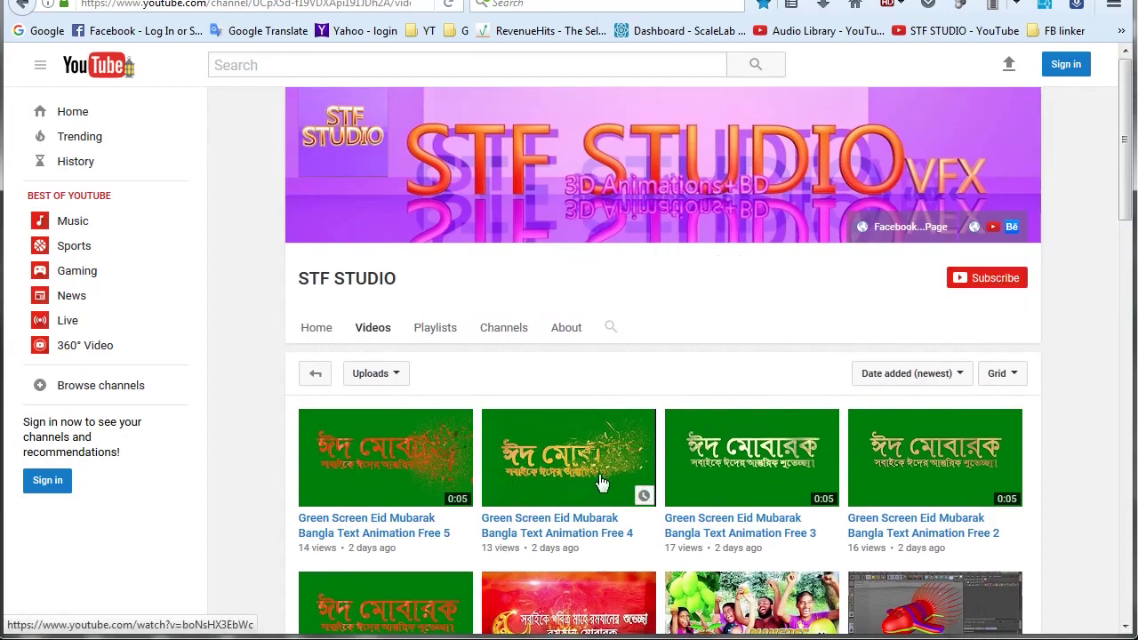
scroll(598, 480, down, 3)
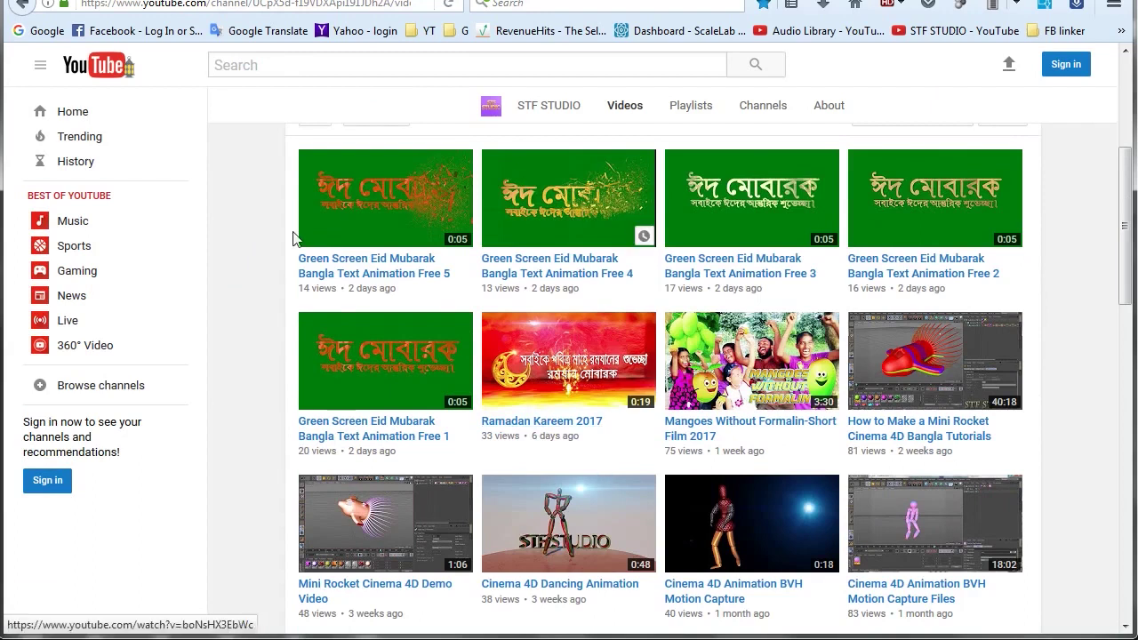
scroll(833, 472, down, 4)
scroll(792, 445, up, 4)
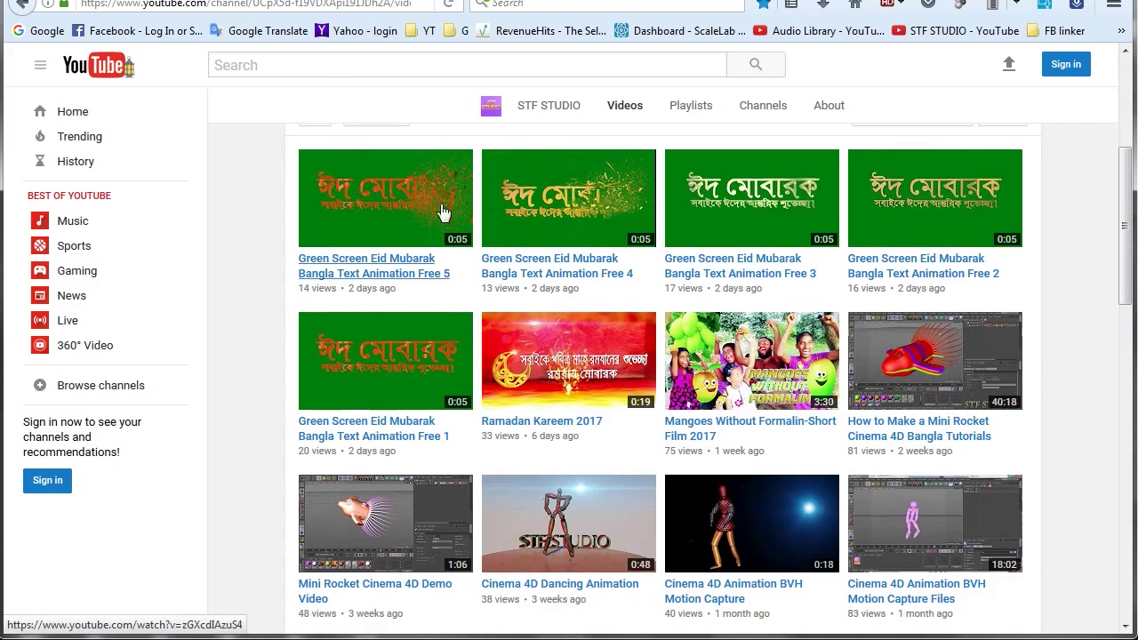
scroll(986, 201, up, 3)
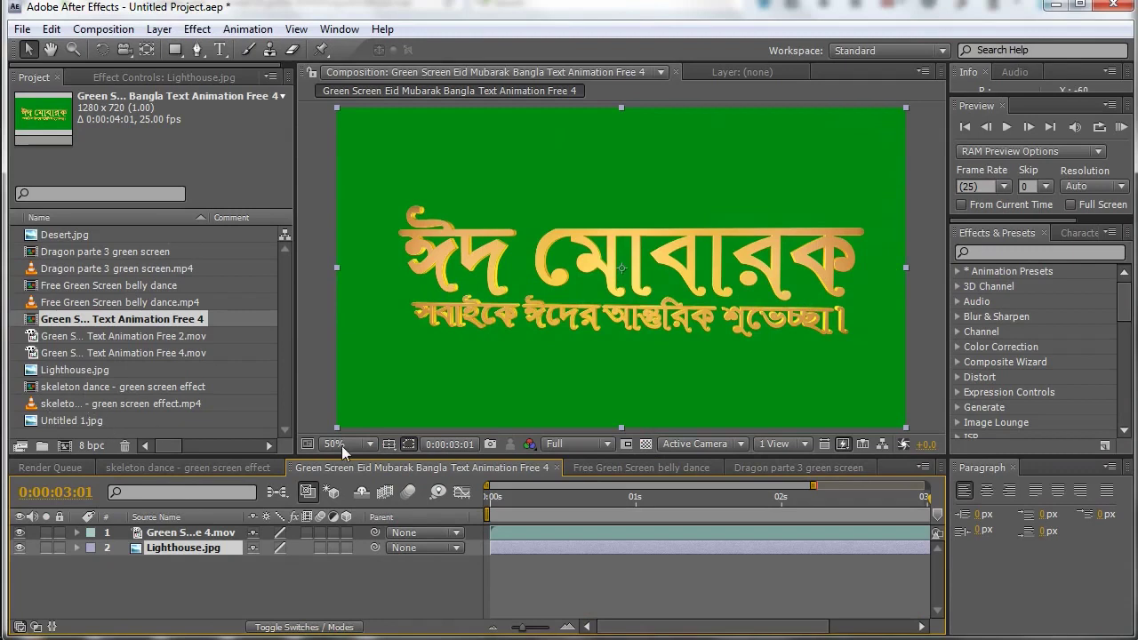
- Open the skeleton dance comp, toggle the skeleton clip to reveal Untitled 1.jpg, then reselect it
click(200, 468)
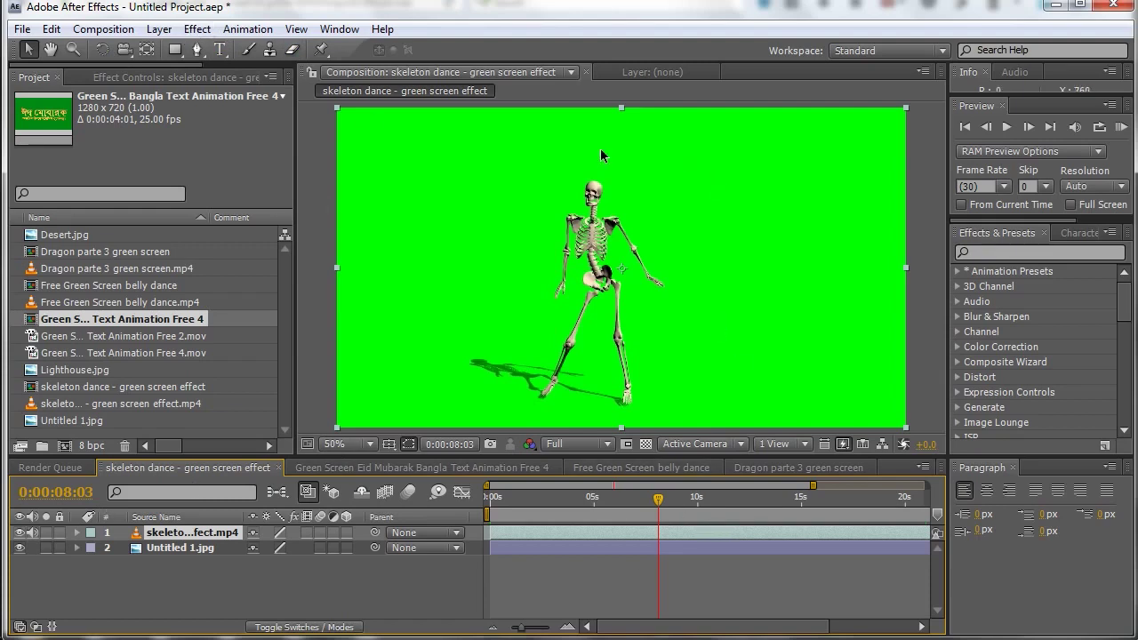
click(20, 531)
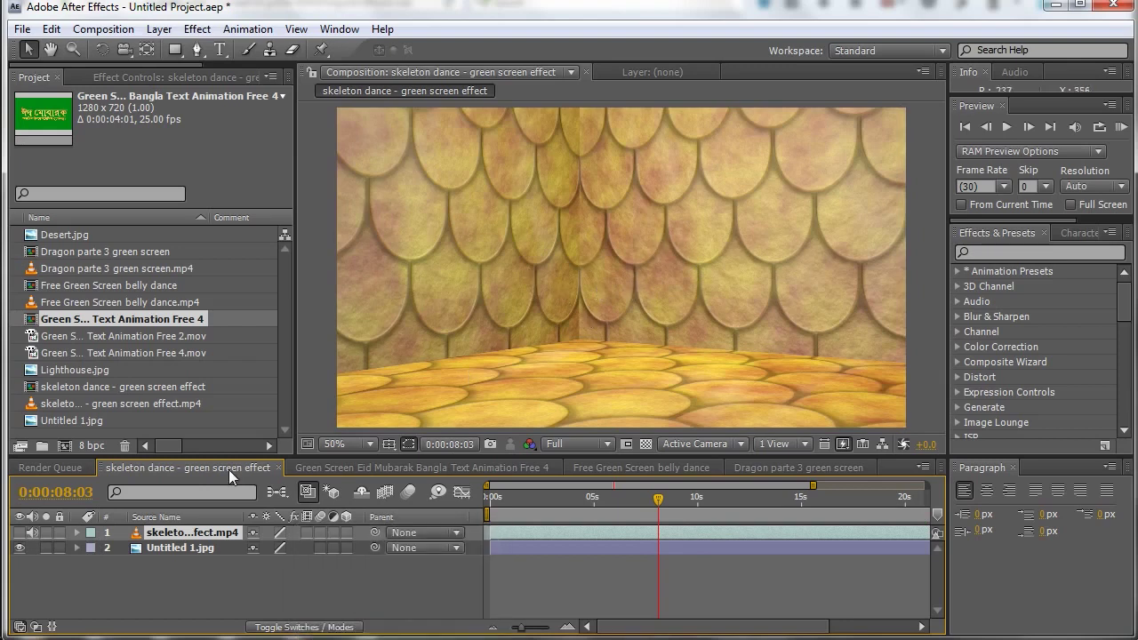
click(19, 533)
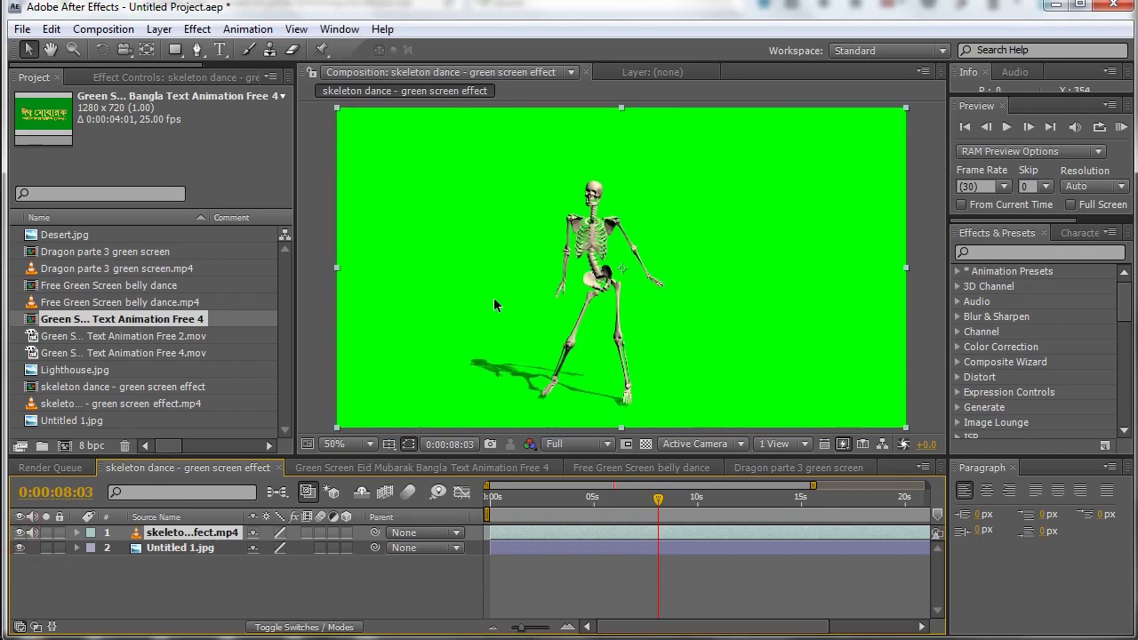
click(184, 550)
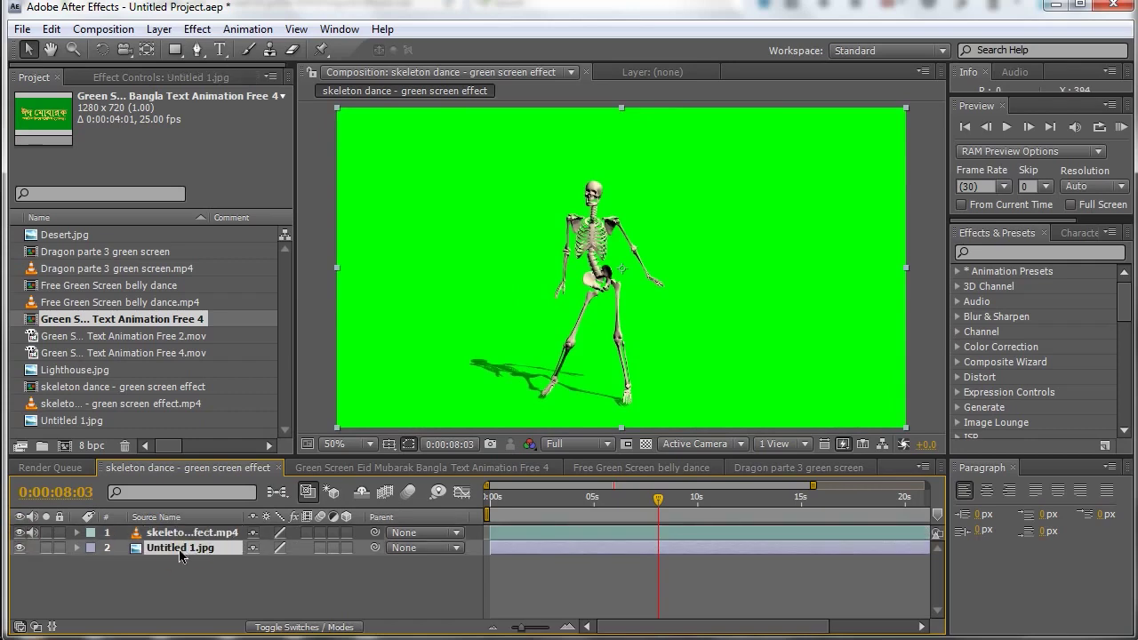
click(50, 423)
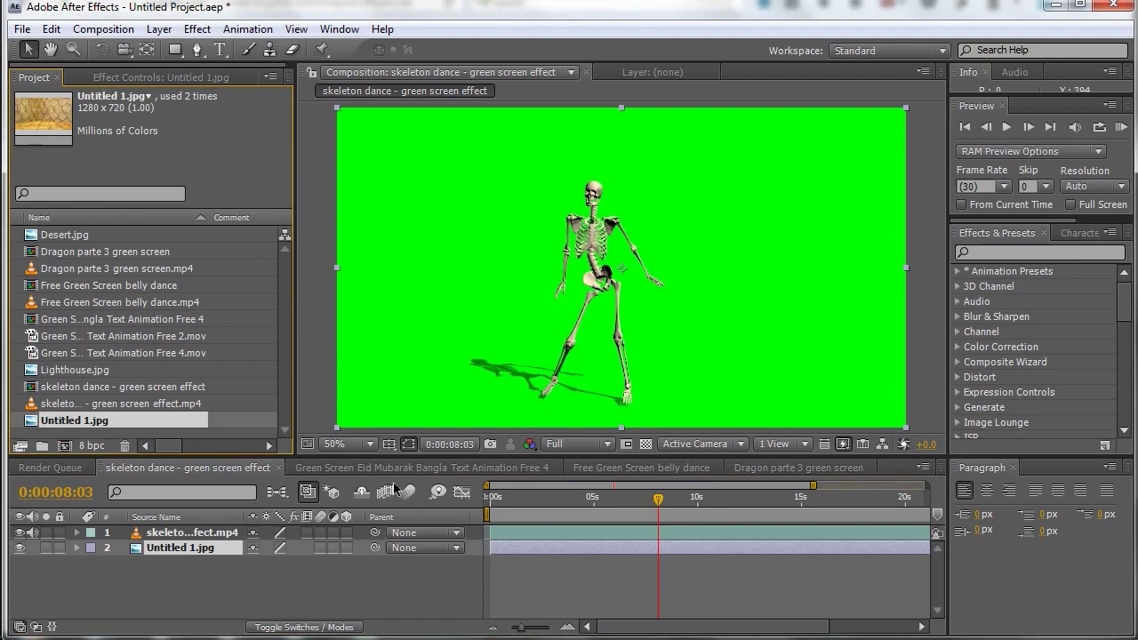
click(178, 533)
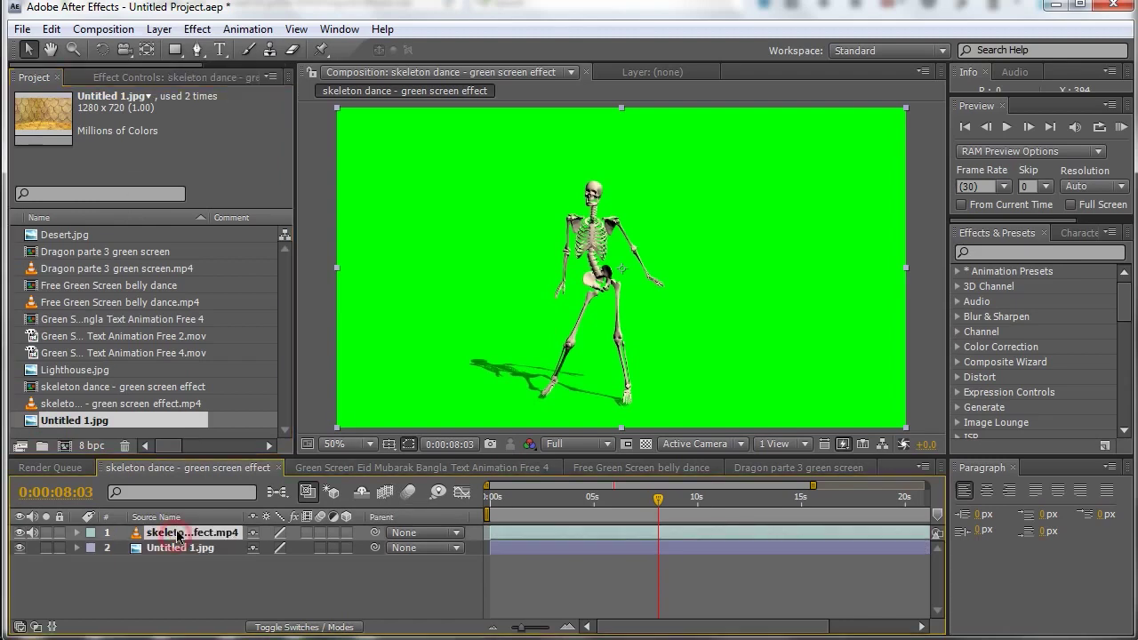
- Browse the Effect menu categories without applying anything
click(196, 29)
mouse_move(165, 29)
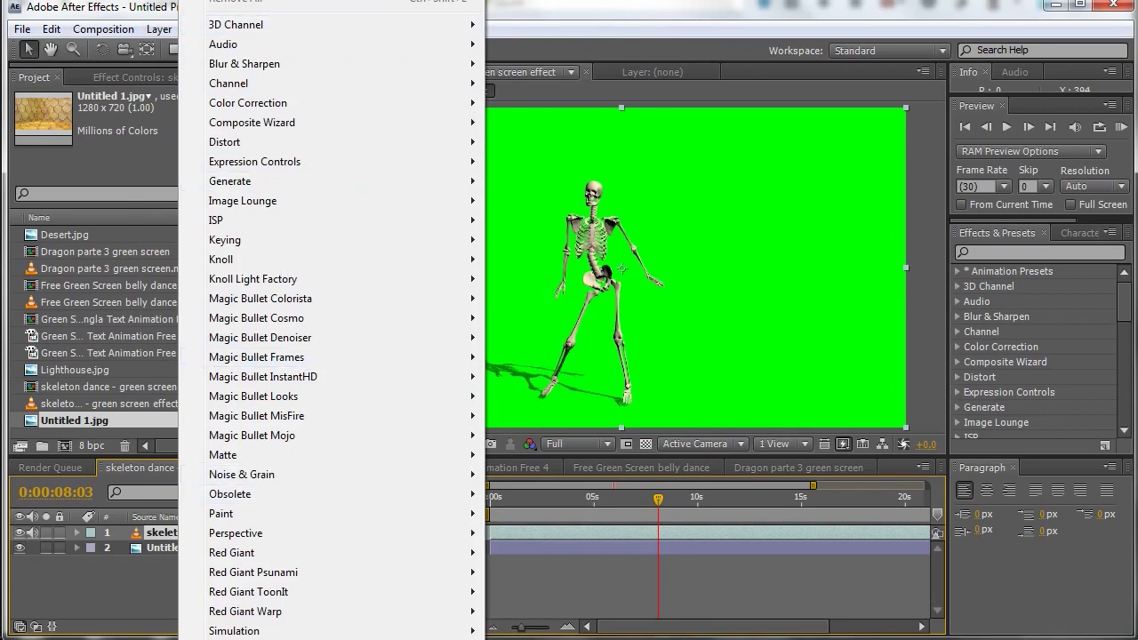
scroll(337, 355, down, 4)
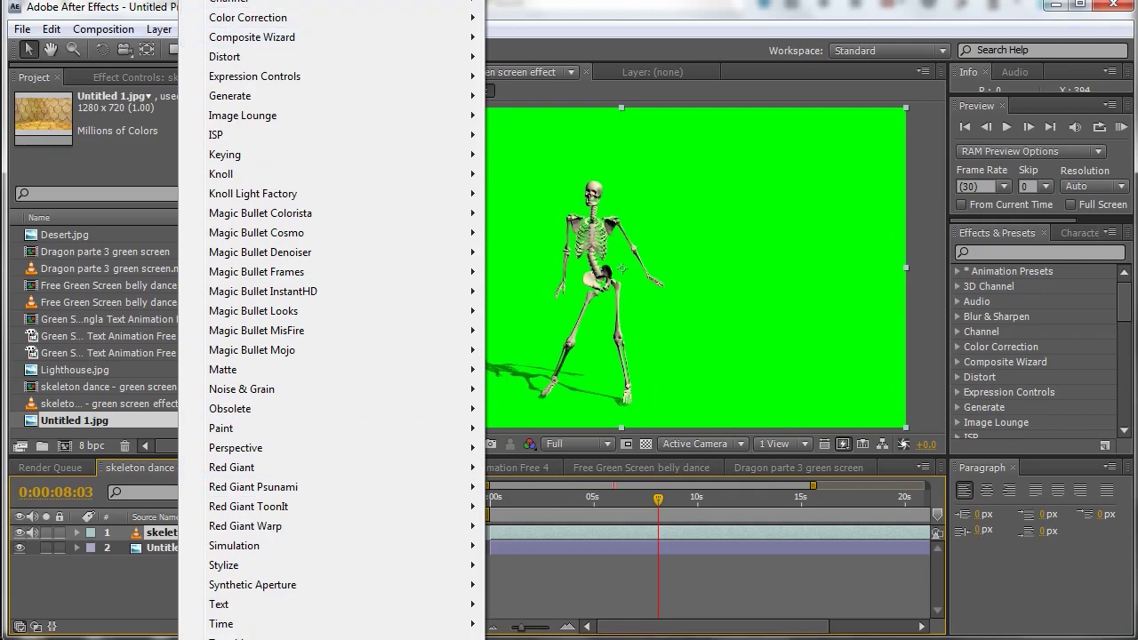
scroll(338, 320, up, 1)
scroll(338, 320, up, 3)
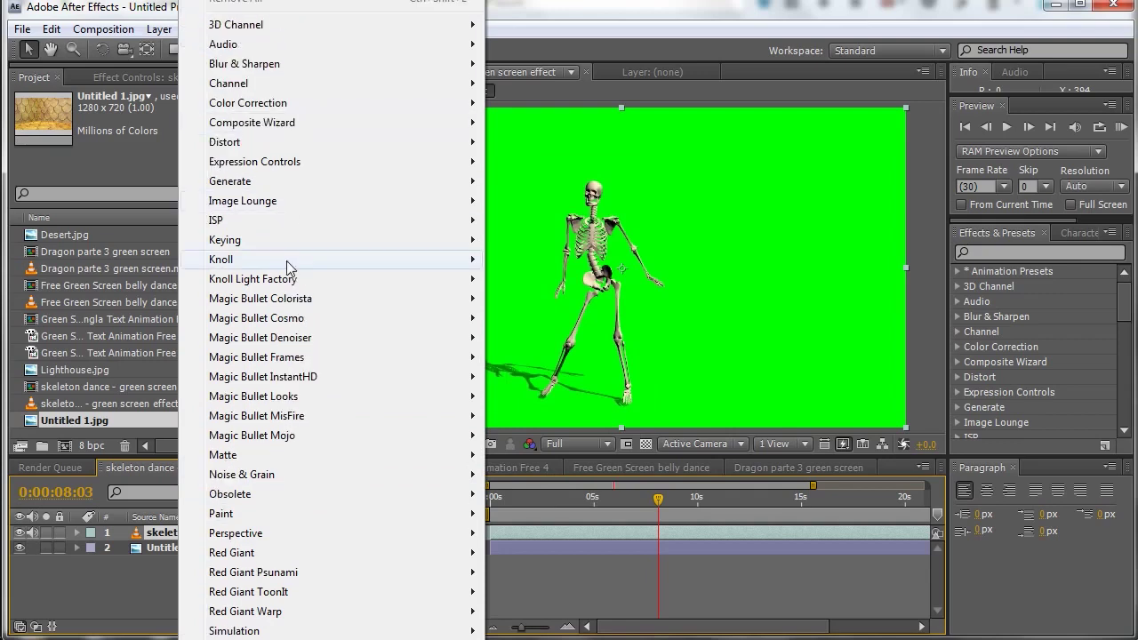
mouse_move(217, 229)
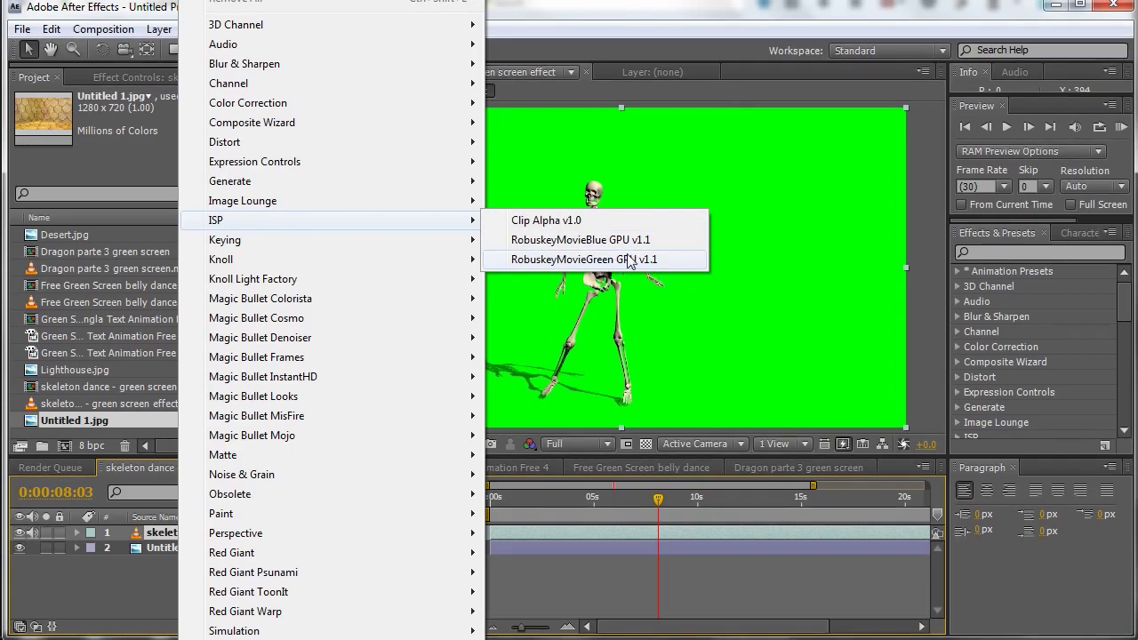
click(621, 22)
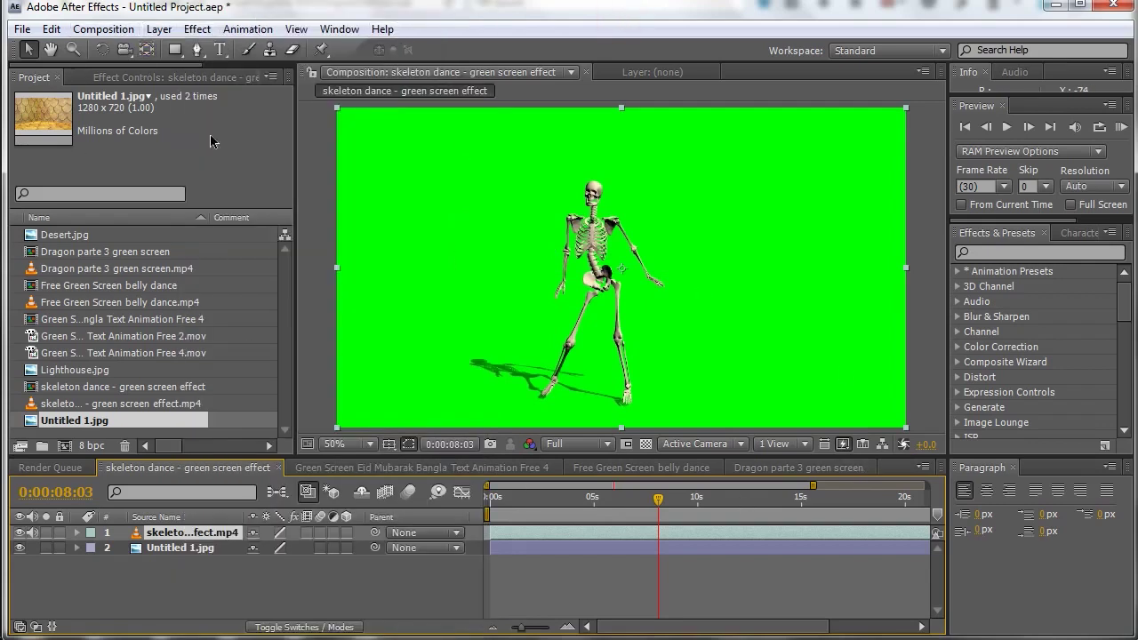
- Apply Effect > ISP > RobuskeyMovieGreen GPU v1.1 to the skeleton layer
click(198, 29)
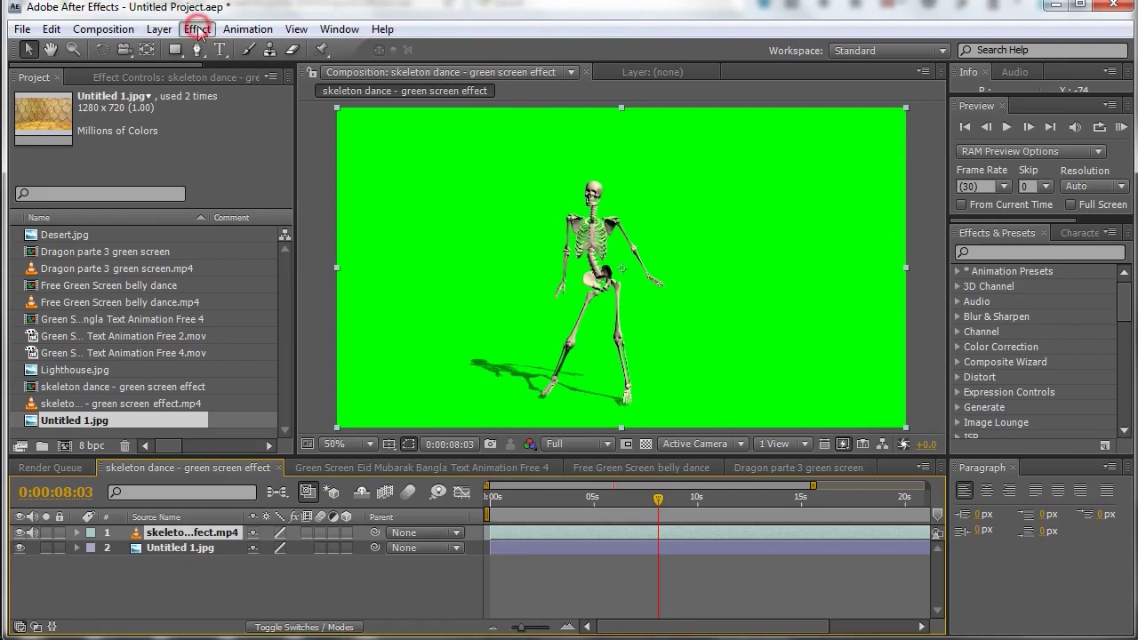
mouse_move(316, 219)
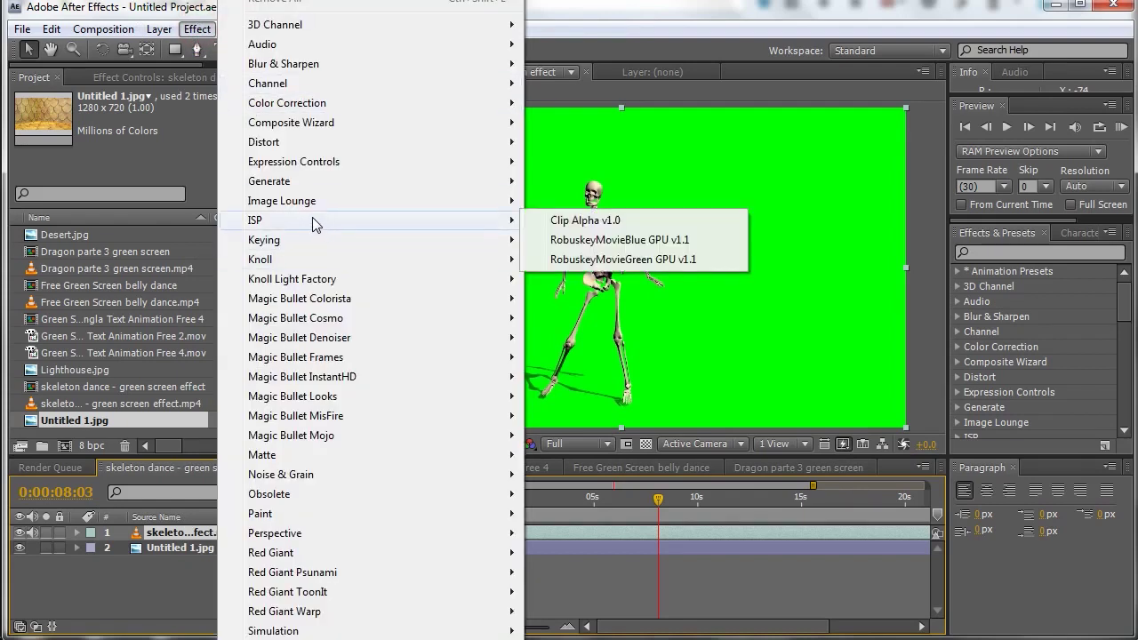
click(640, 259)
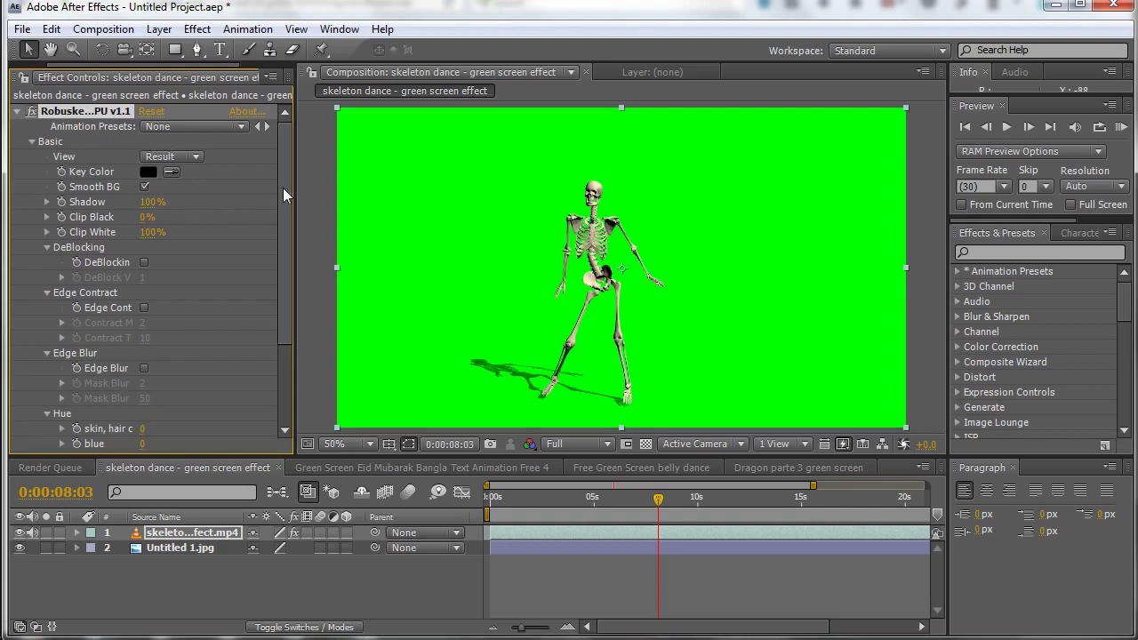
drag(282, 205, 289, 310)
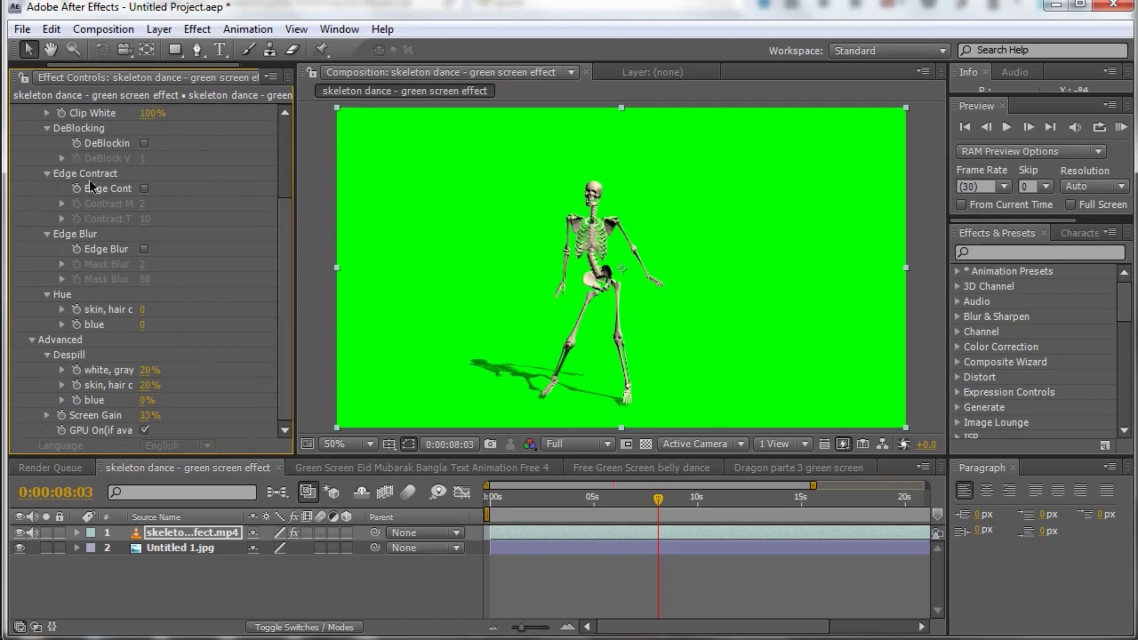
drag(280, 262, 282, 171)
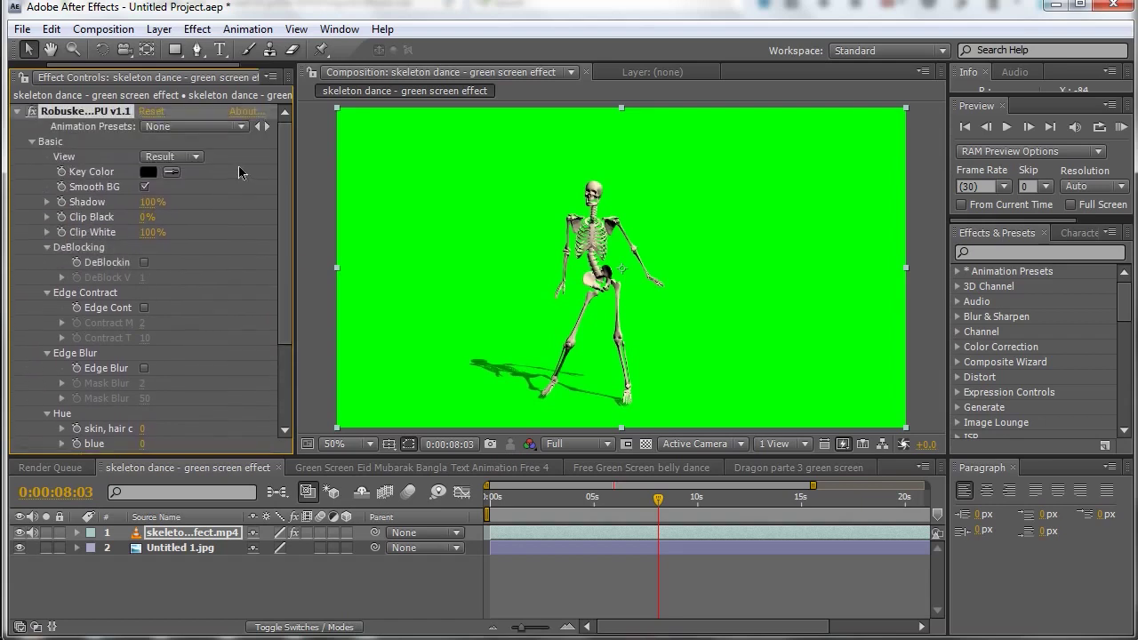
click(172, 173)
click(547, 248)
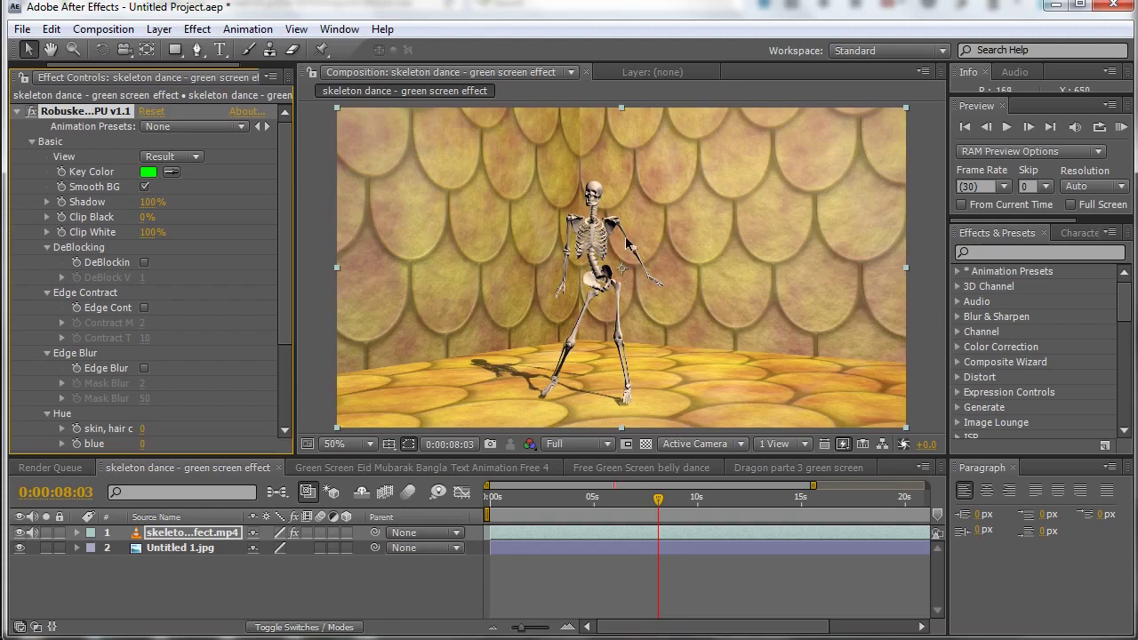
scroll(695, 265, up, 6)
scroll(515, 277, down, 4)
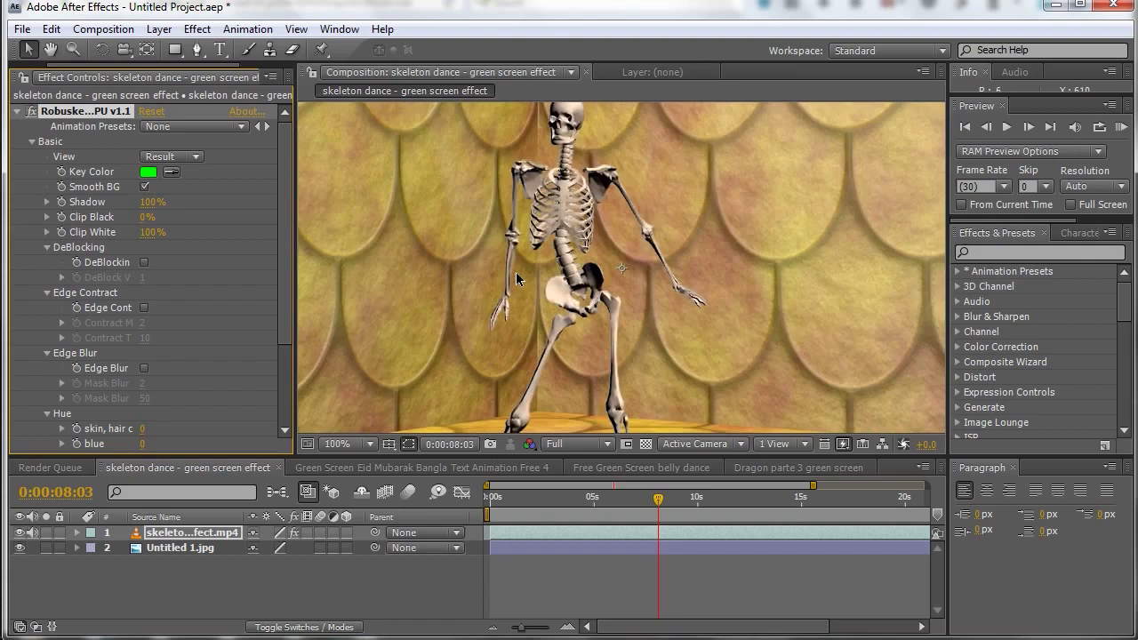
scroll(496, 217, up, 1)
scroll(496, 225, down, 3)
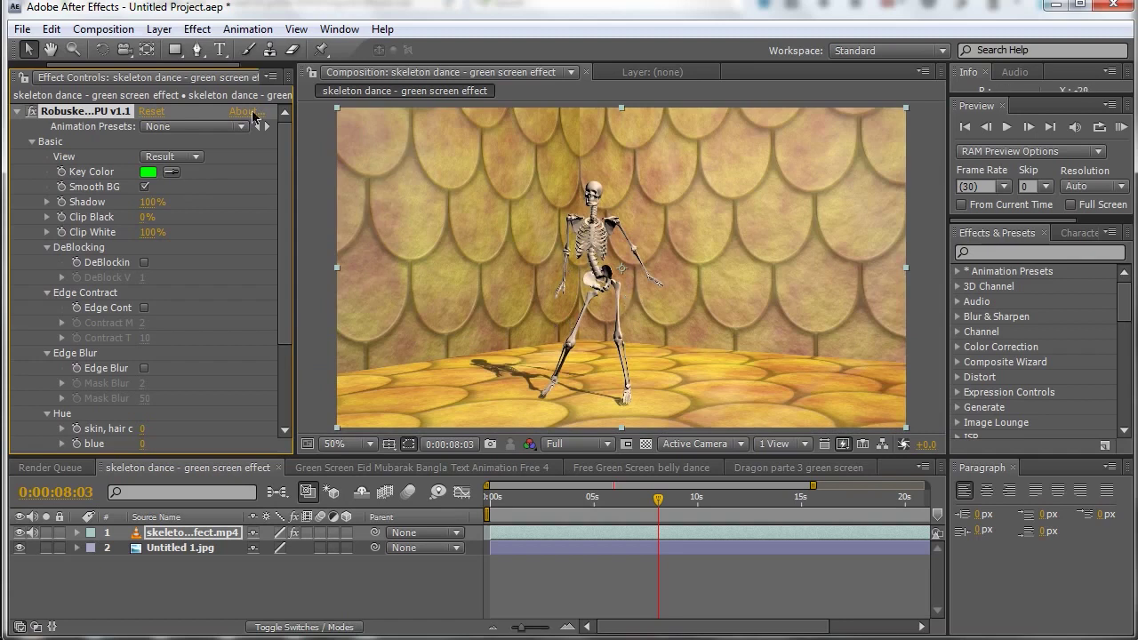
- Switch Robuskey's View from Source to Matte to inspect the skeleton's key
click(196, 158)
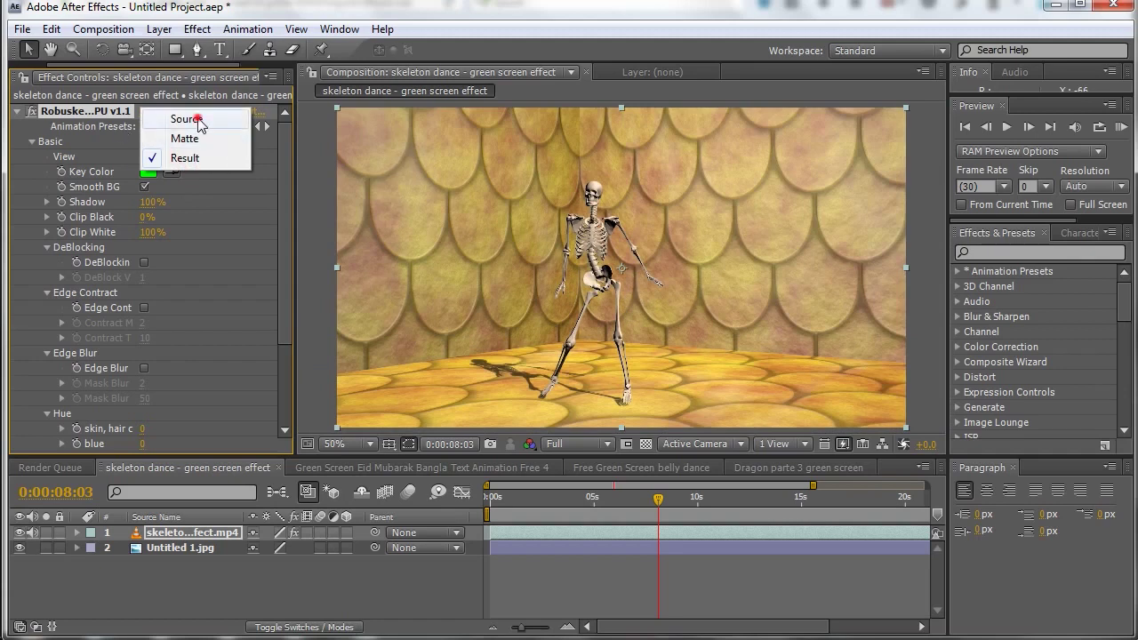
click(204, 119)
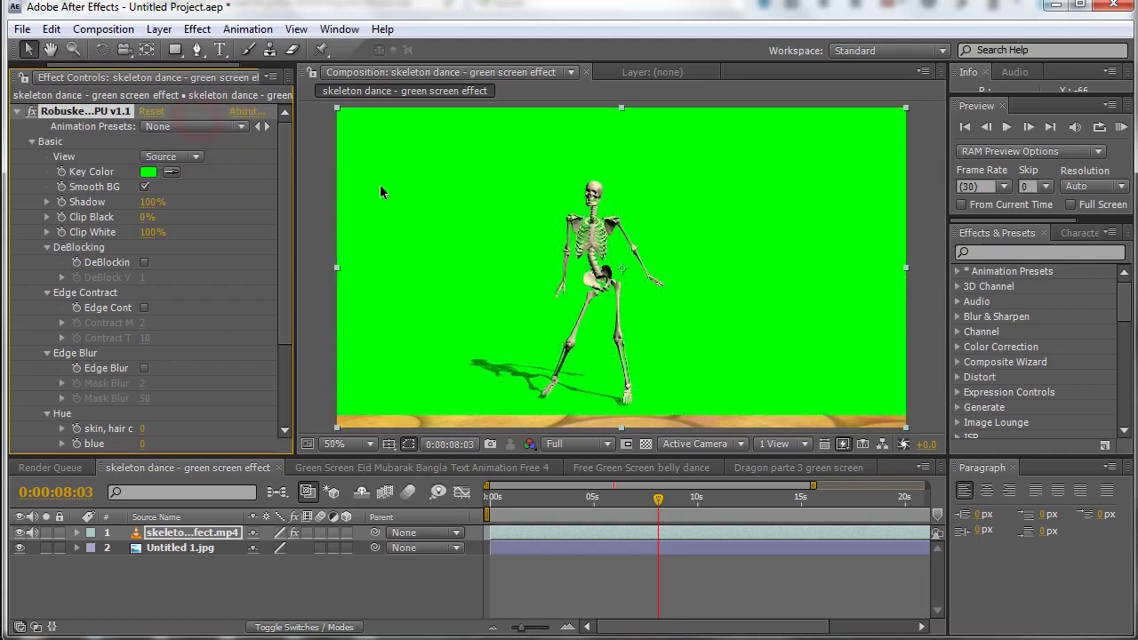
click(188, 159)
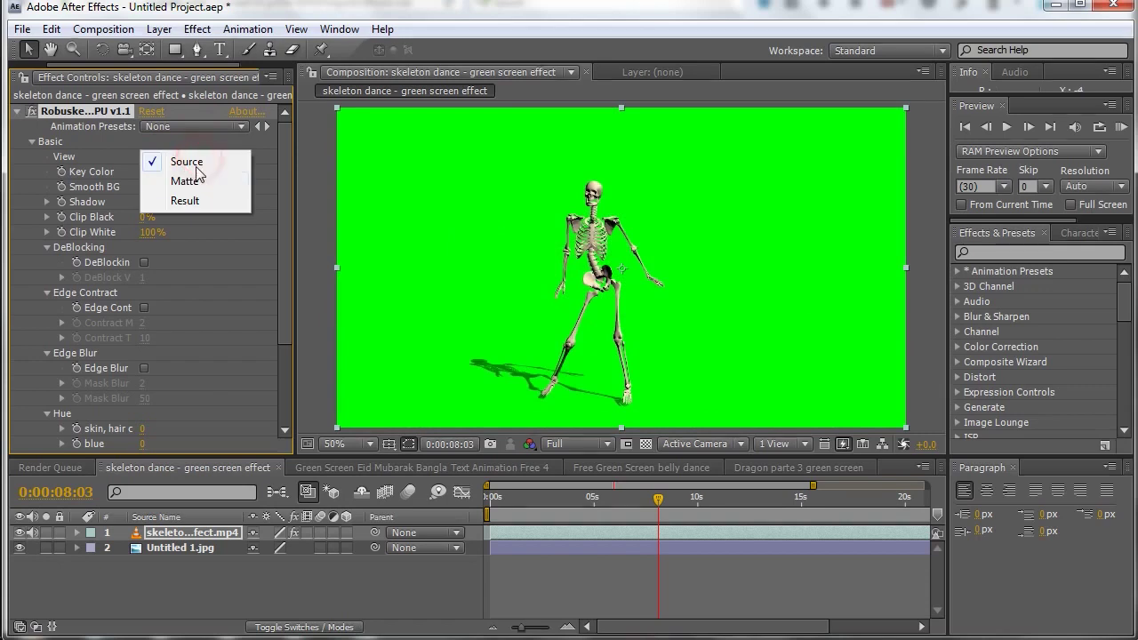
click(187, 182)
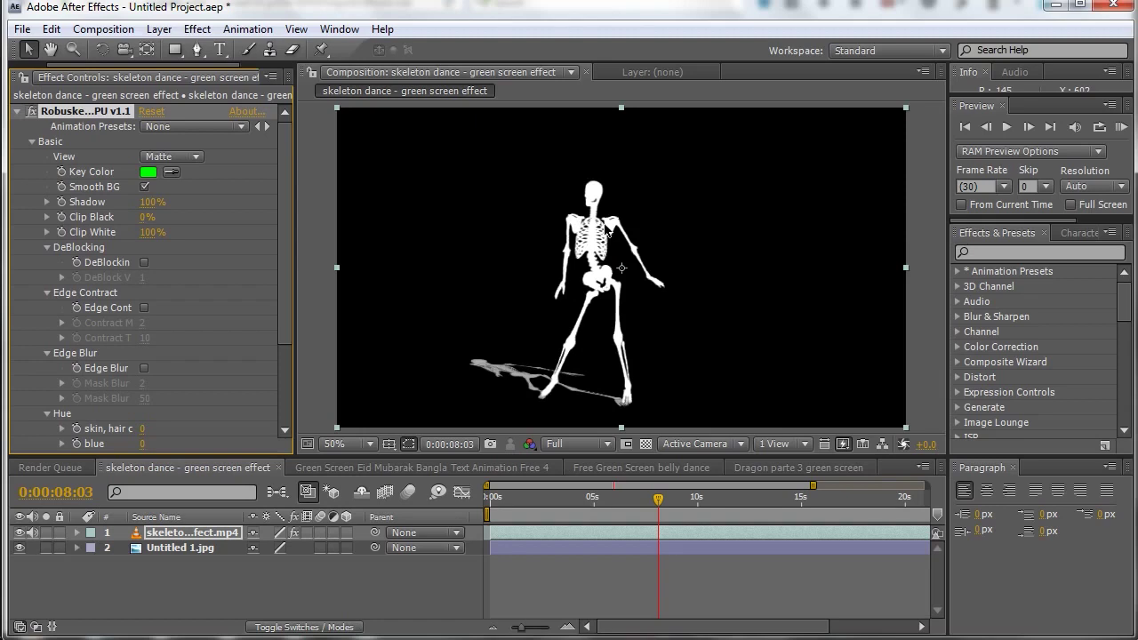
key(period)
key(period)
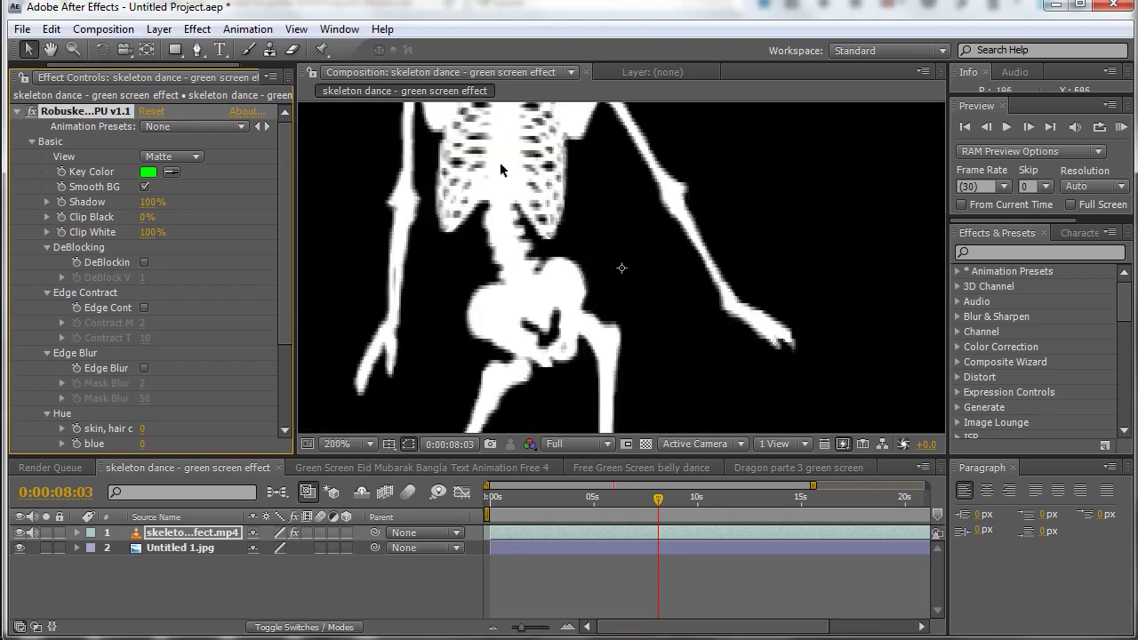
mouse_move(470, 184)
mouse_down()
mouse_move(630, 240)
mouse_move(609, 256)
mouse_up()
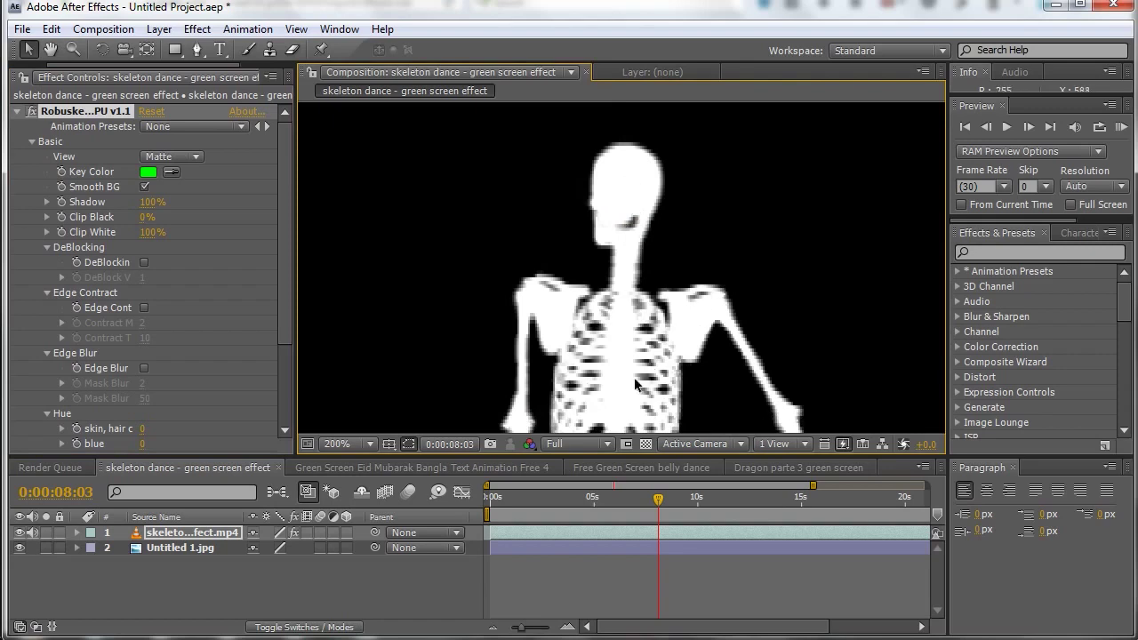
mouse_move(634, 413)
mouse_down()
mouse_move(678, 351)
mouse_move(627, 229)
mouse_up()
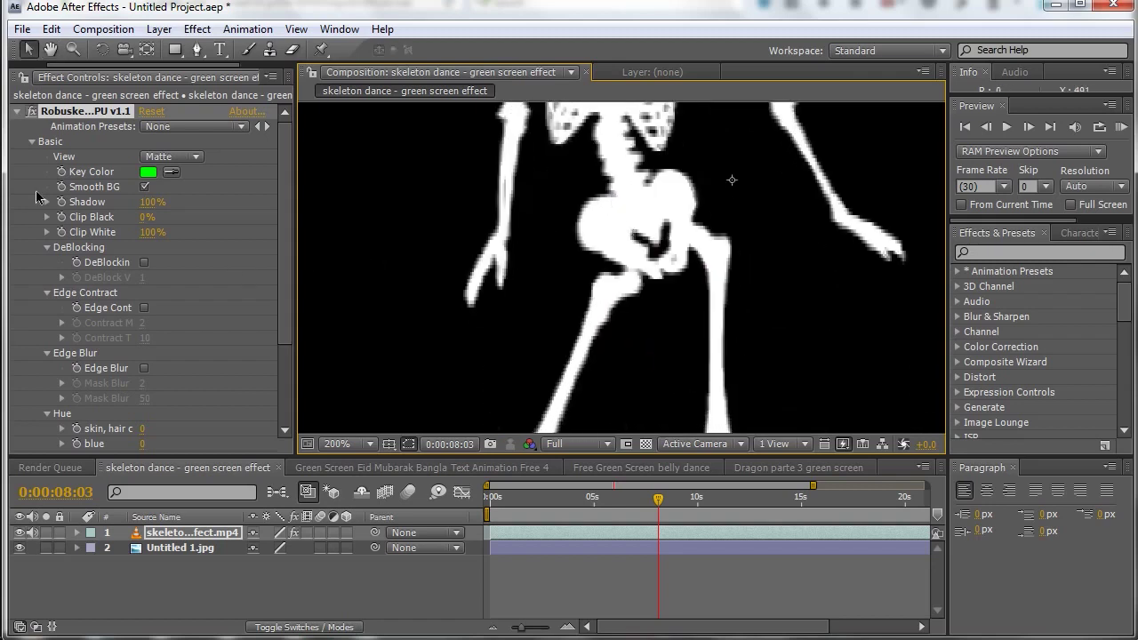
drag(144, 217, 194, 217)
drag(151, 202, 183, 202)
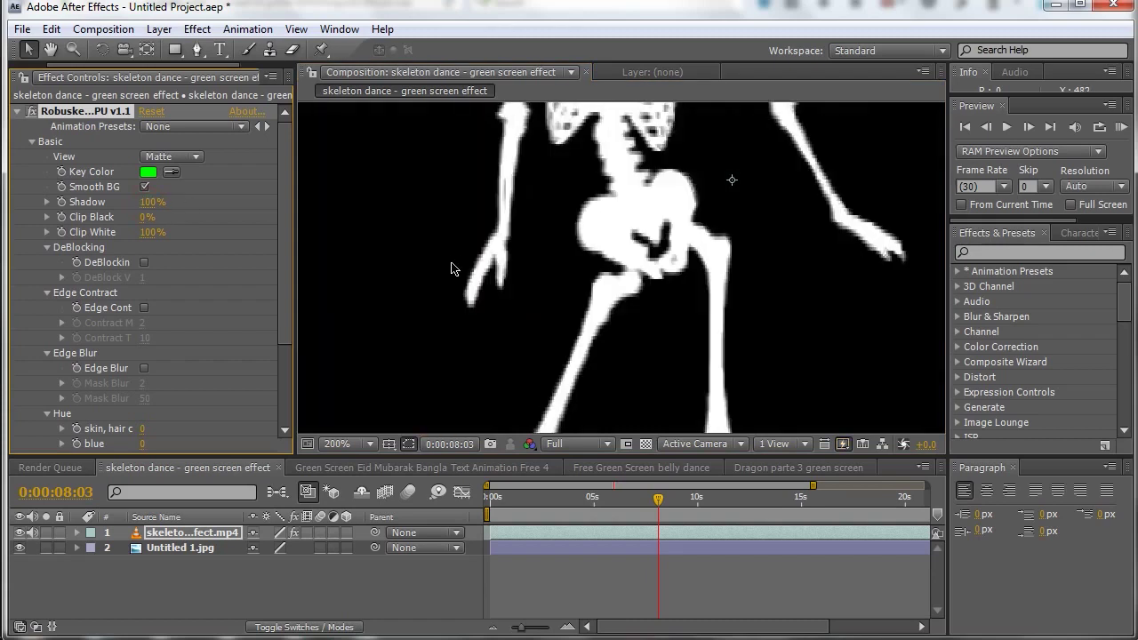
scroll(451, 268, down, 3)
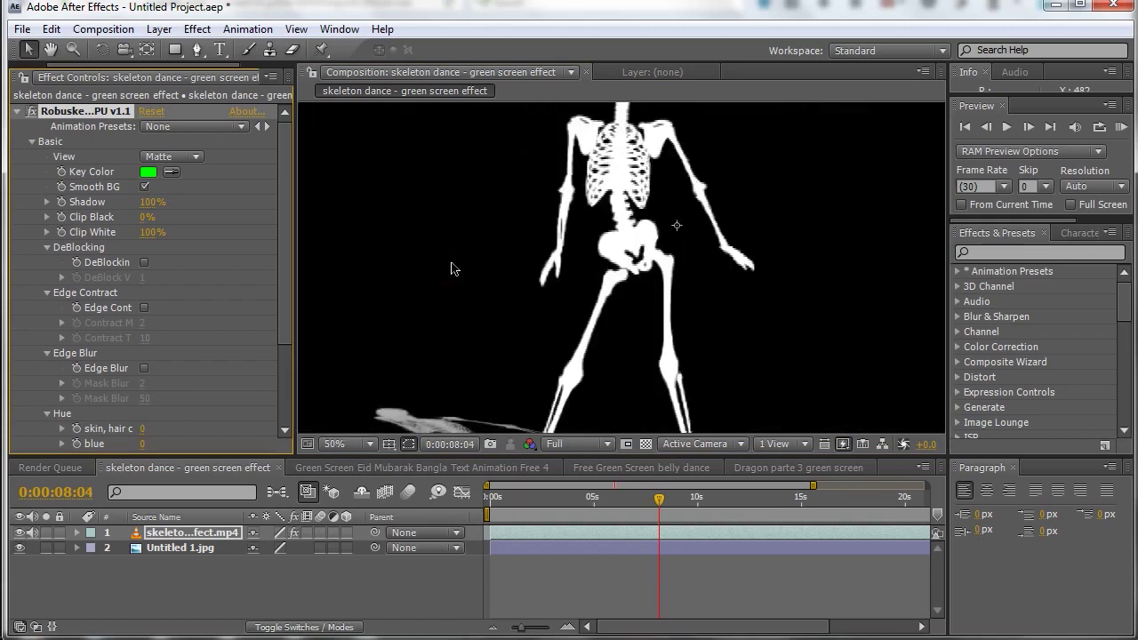
click(363, 444)
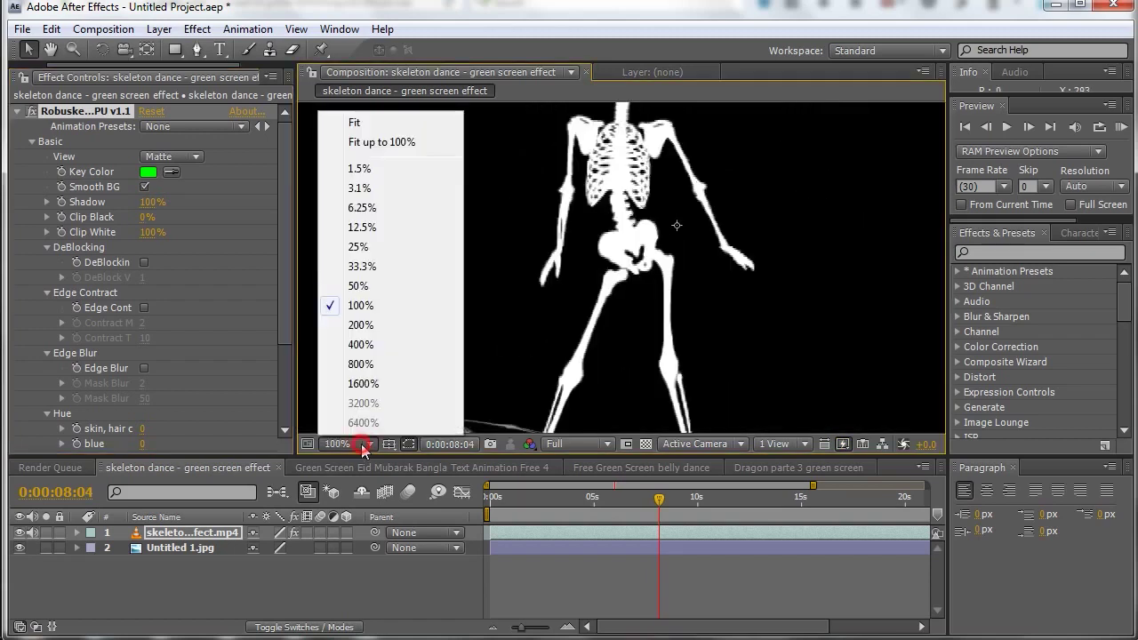
click(356, 123)
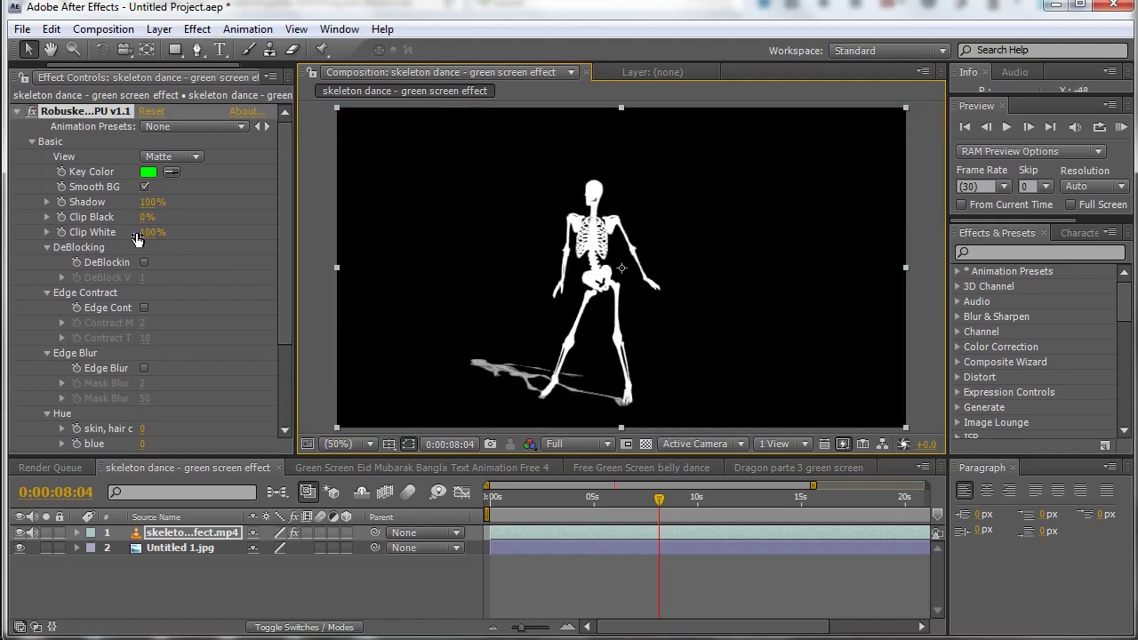
drag(151, 202, 24, 209)
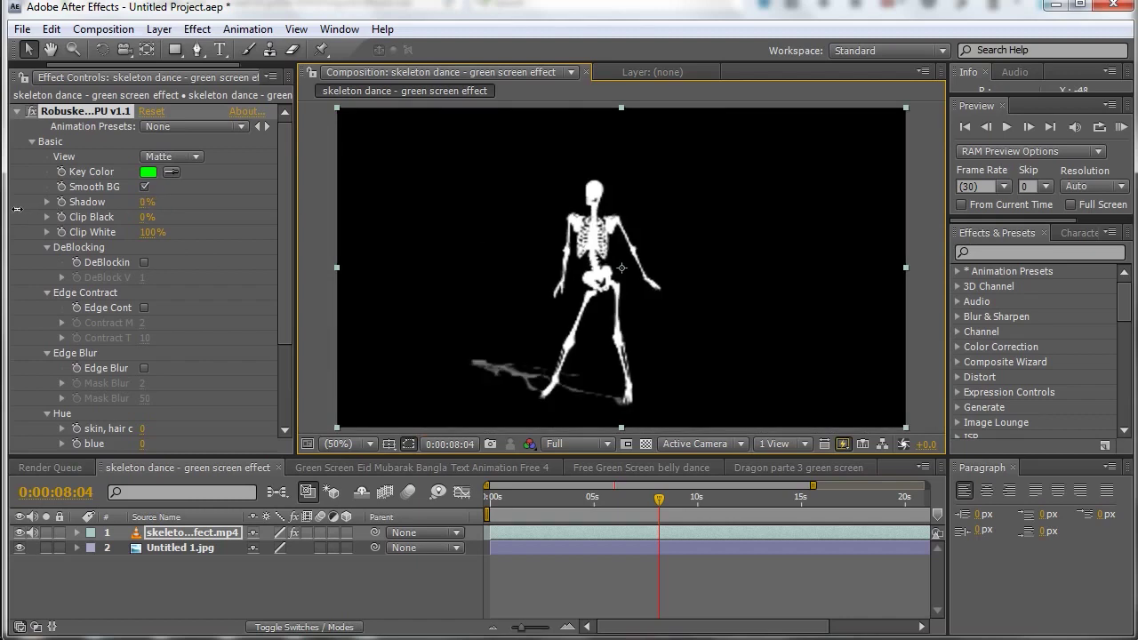
key(period)
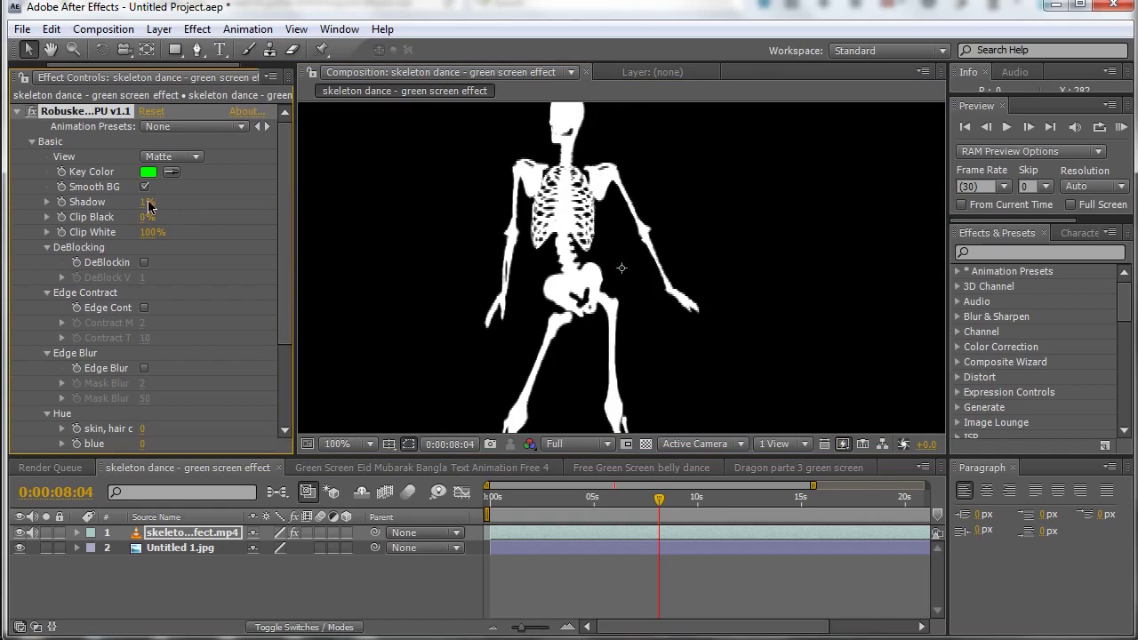
key(comma)
key(comma)
key(comma)
key(period)
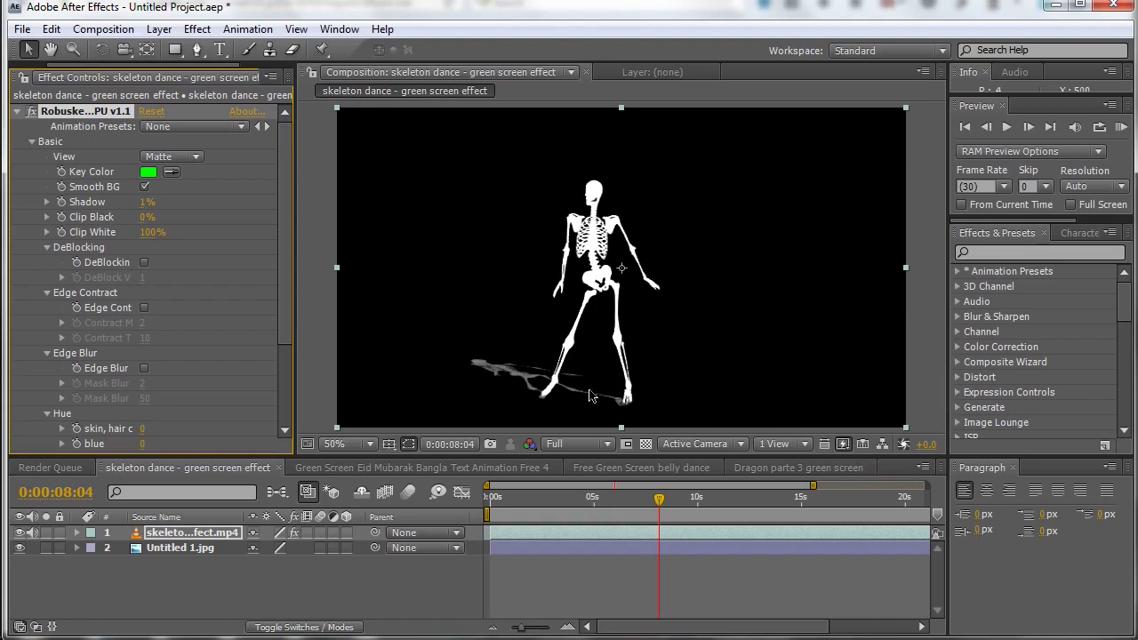
click(146, 202)
text(100)
click(231, 216)
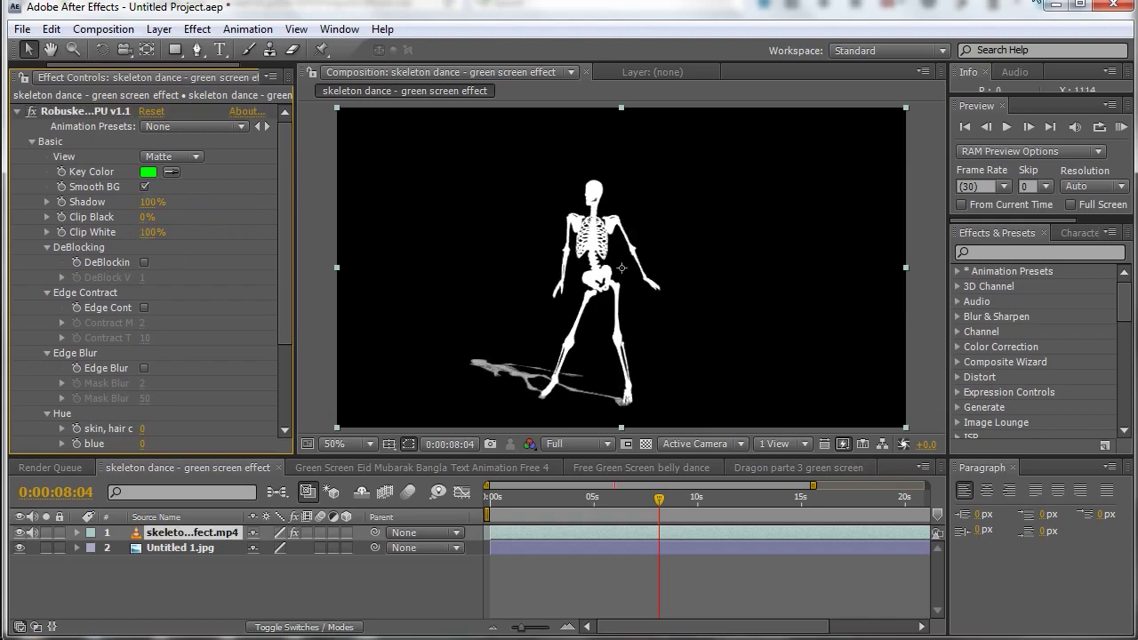
key(slash)
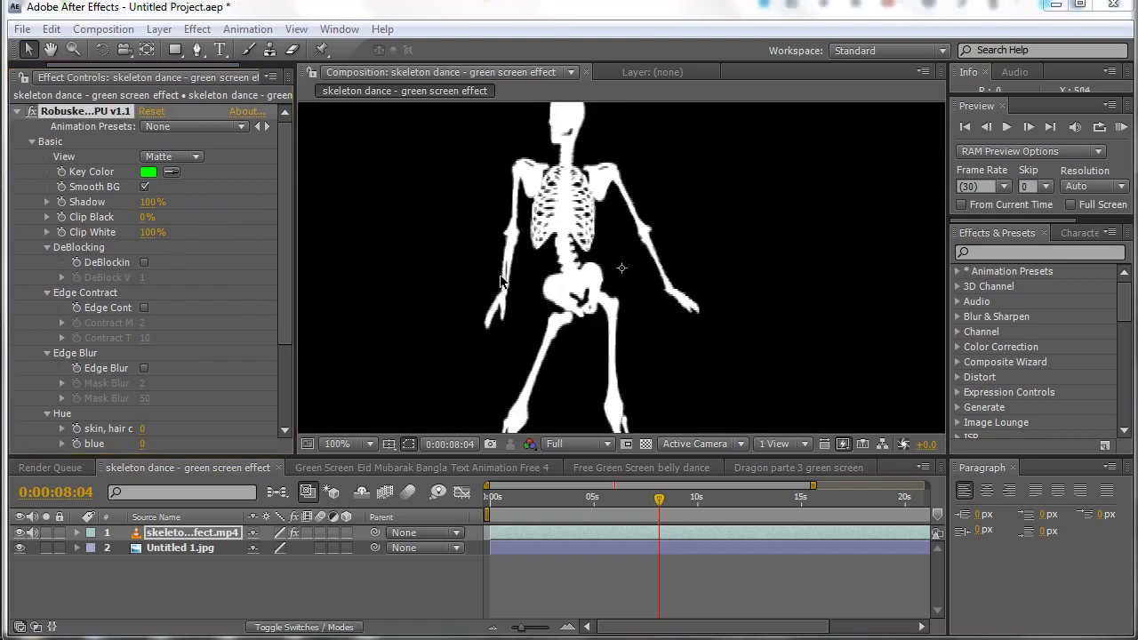
key(comma)
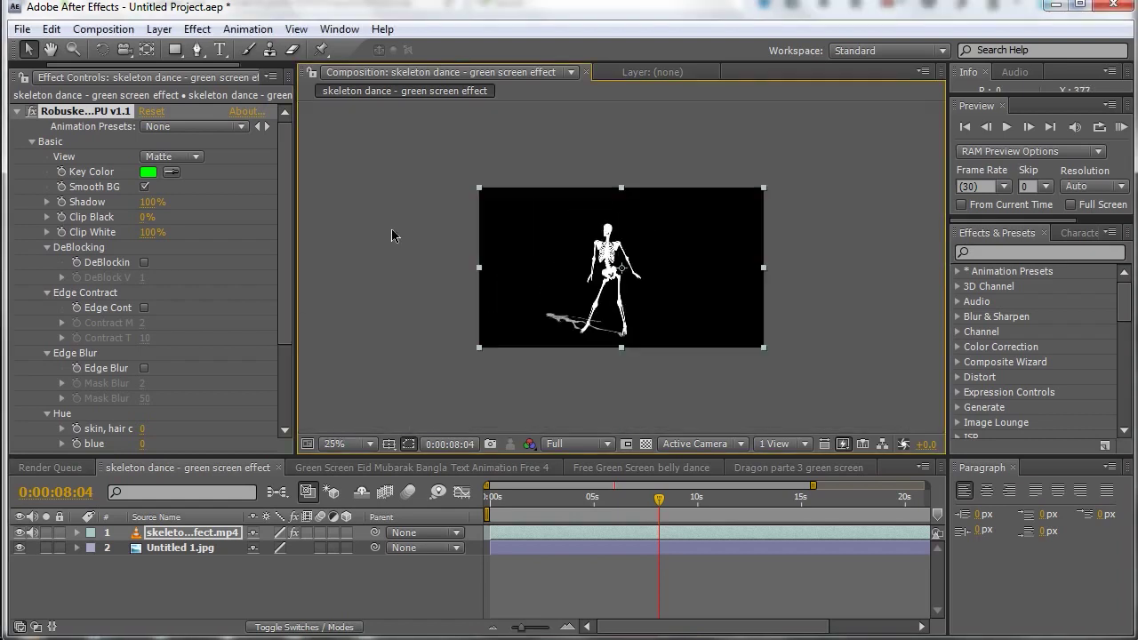
key(period)
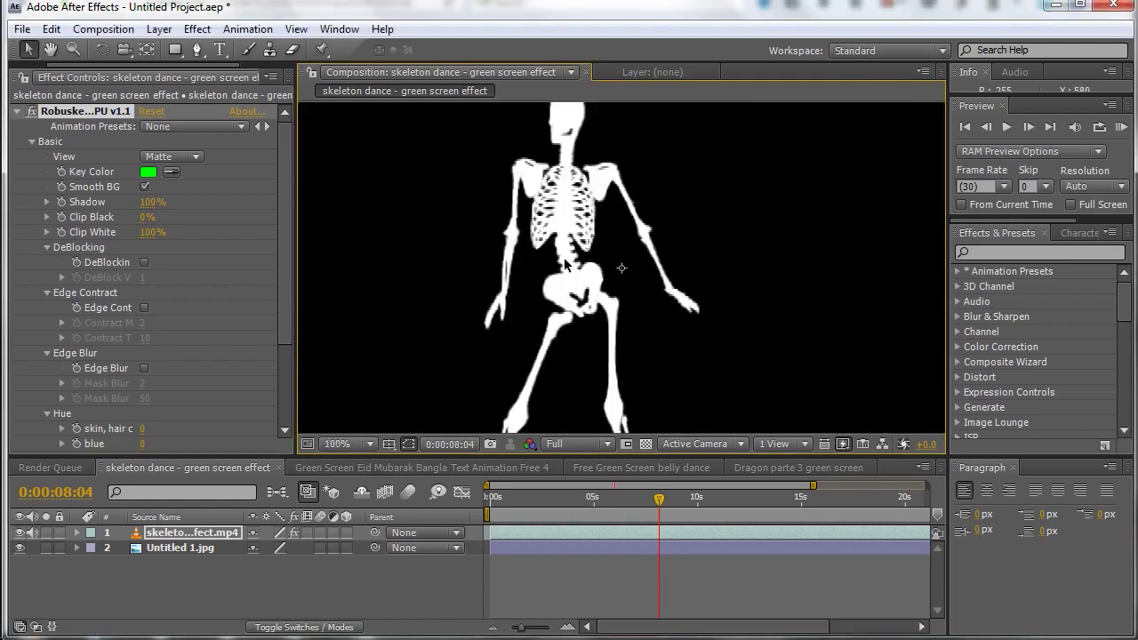
key(period)
key(period)
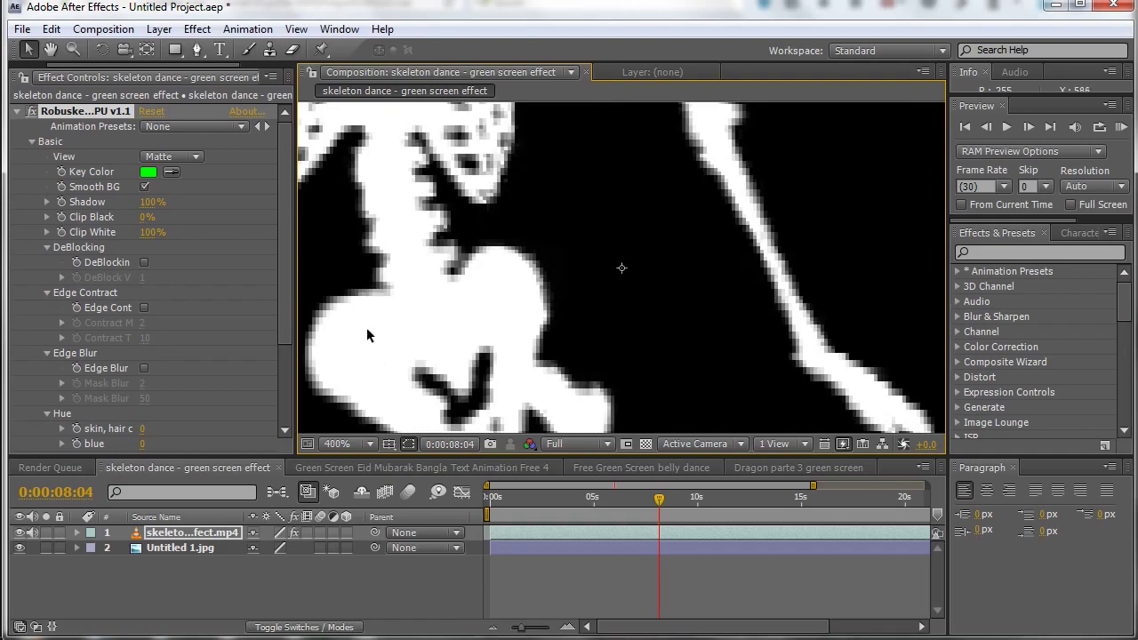
key(slash)
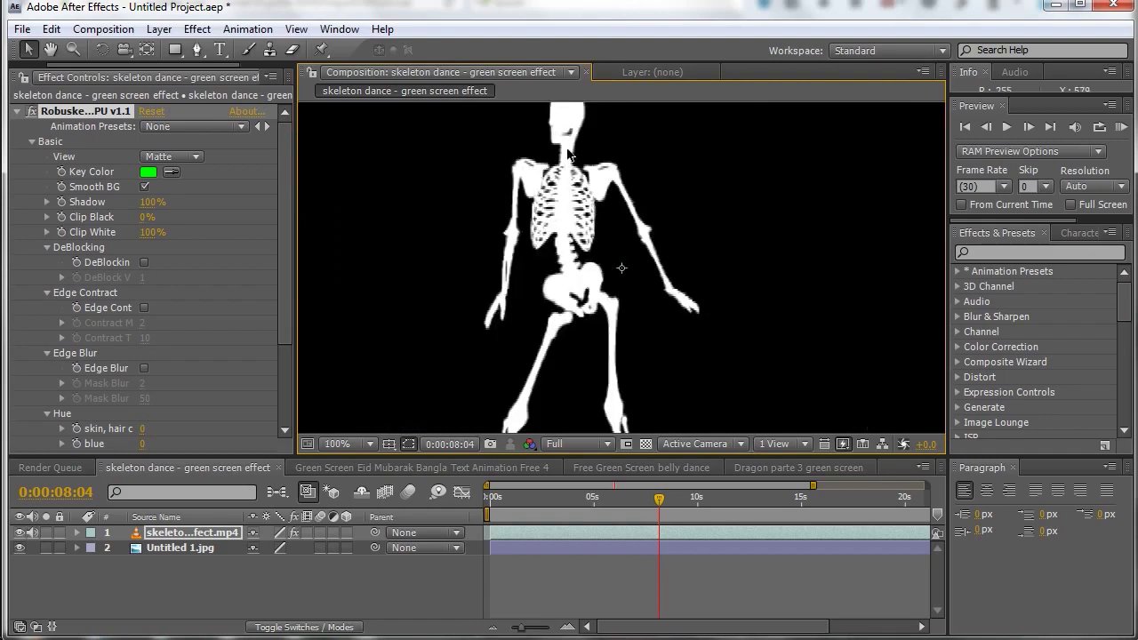
key(period)
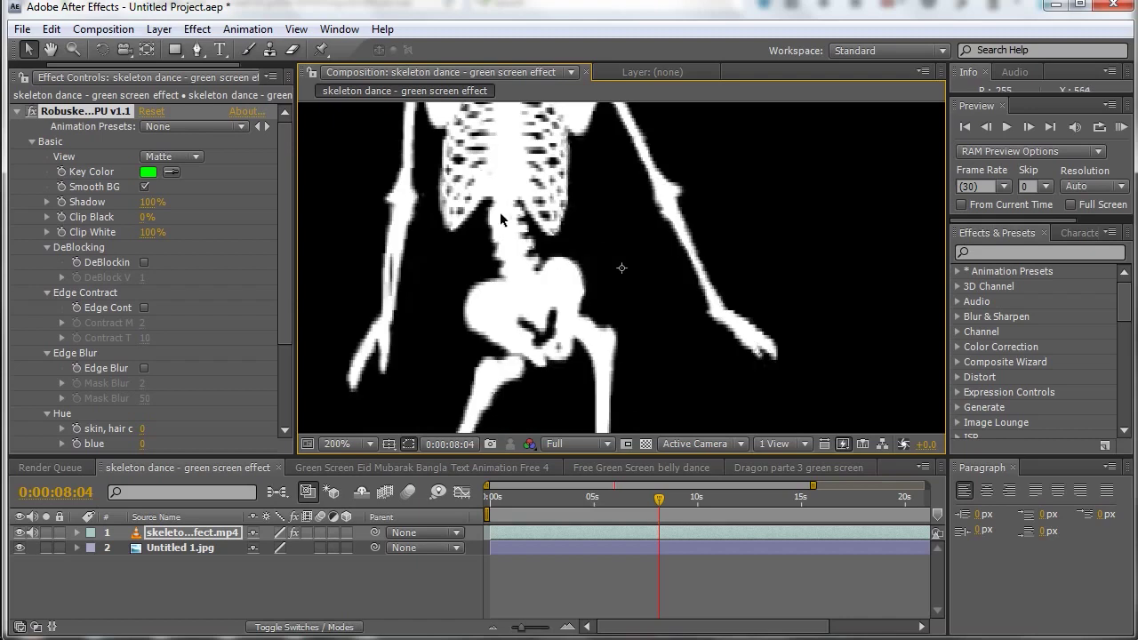
key(h)
drag(470, 182, 518, 344)
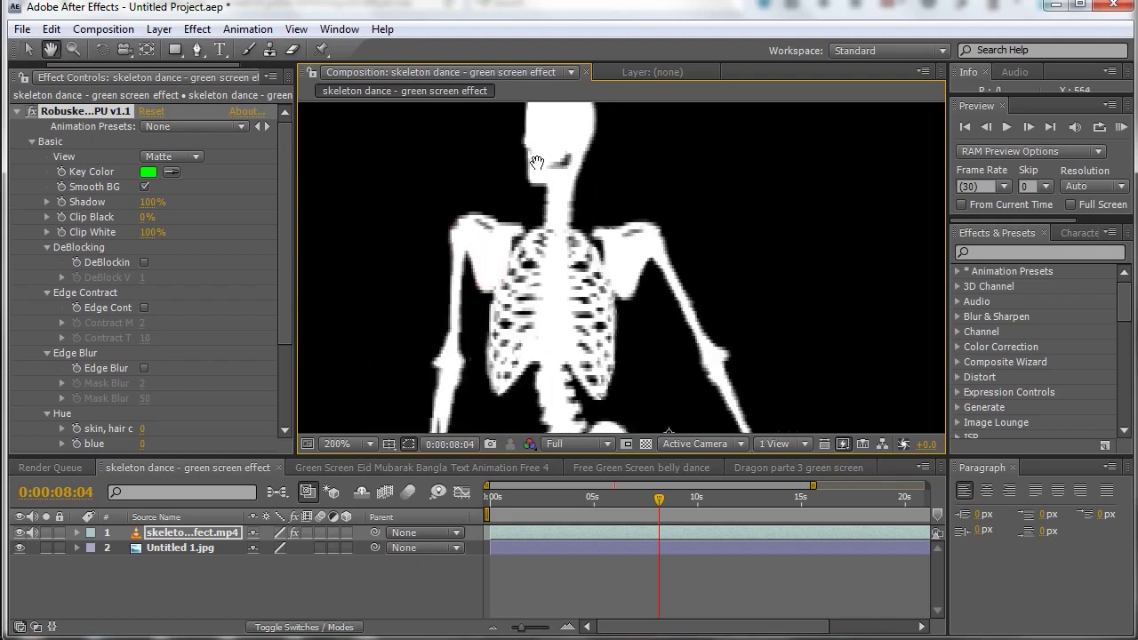
drag(540, 157, 563, 182)
key(v)
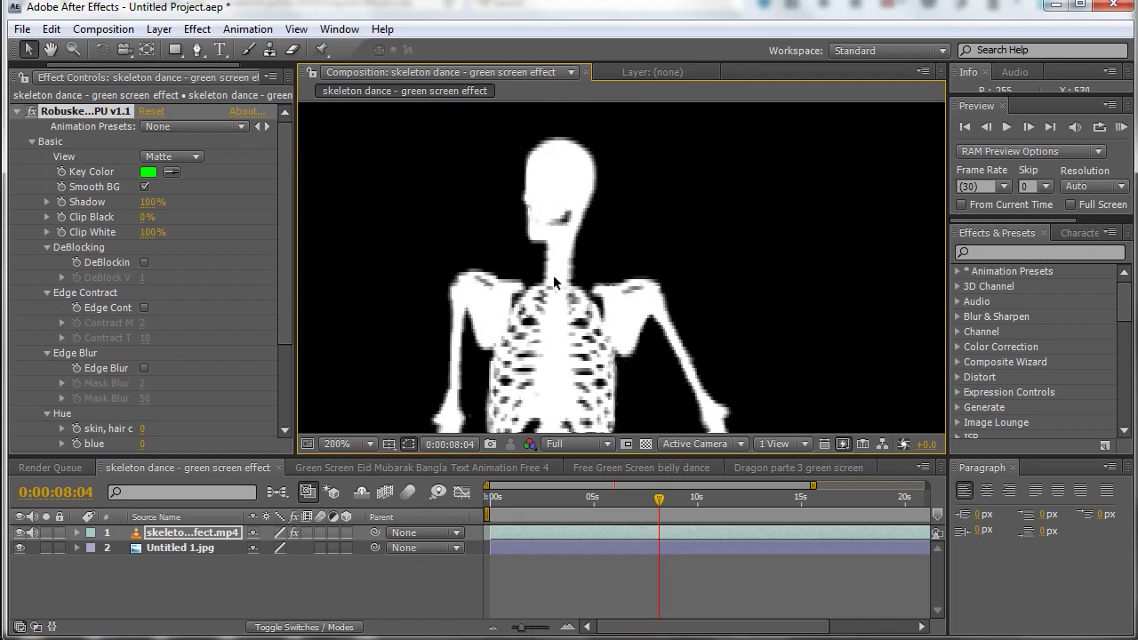
key(h)
drag(555, 379, 558, 247)
key(v)
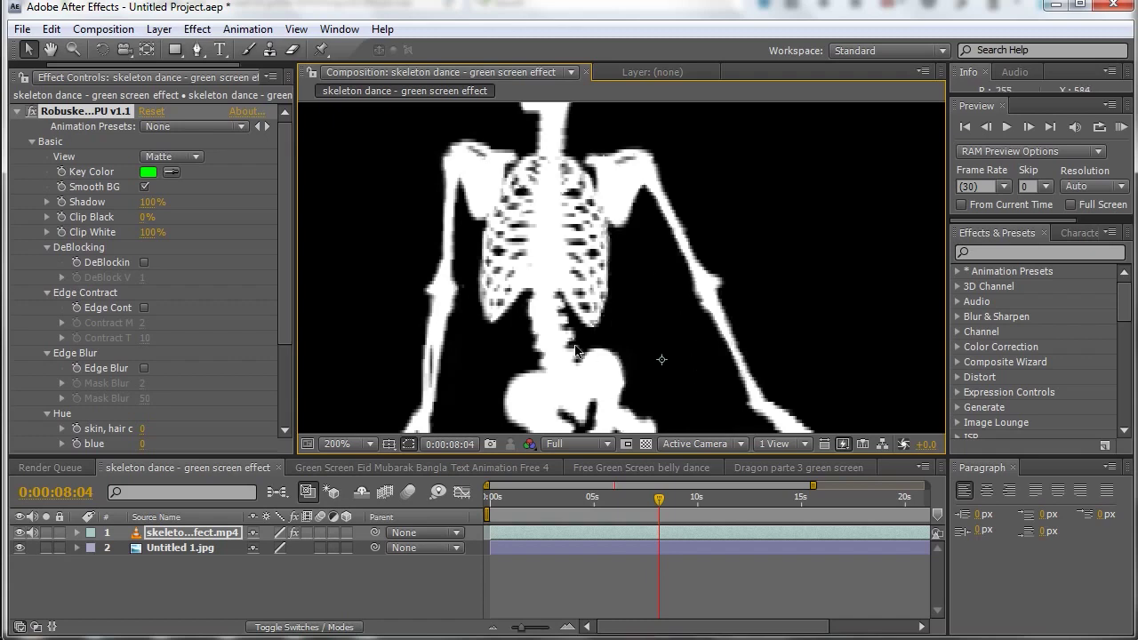
scroll(598, 325, down, 4)
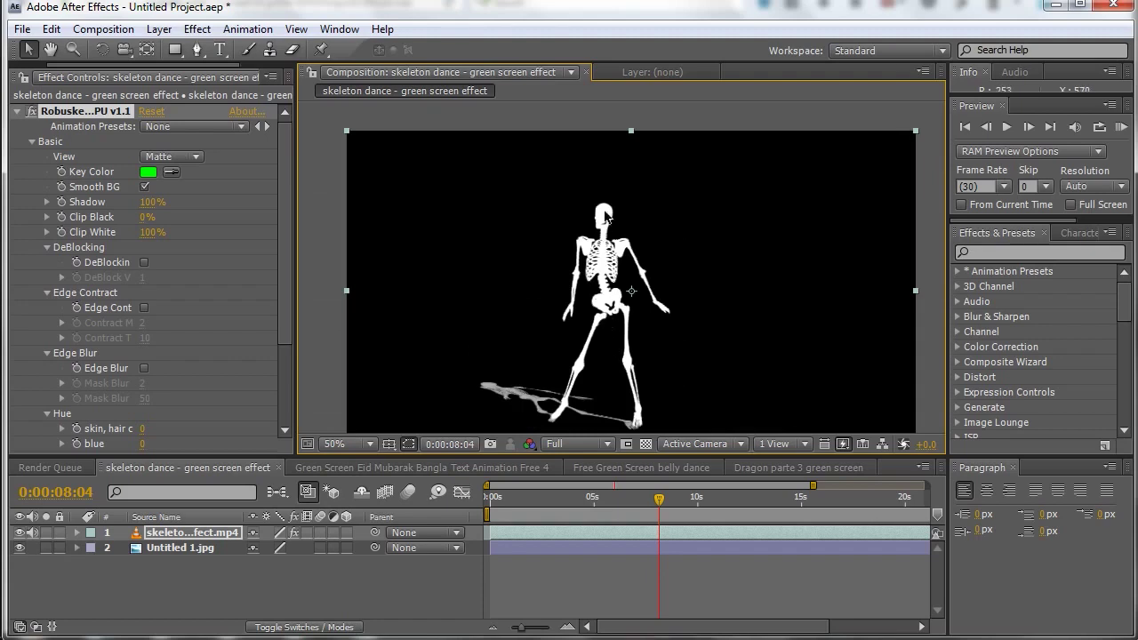
click(176, 159)
click(185, 177)
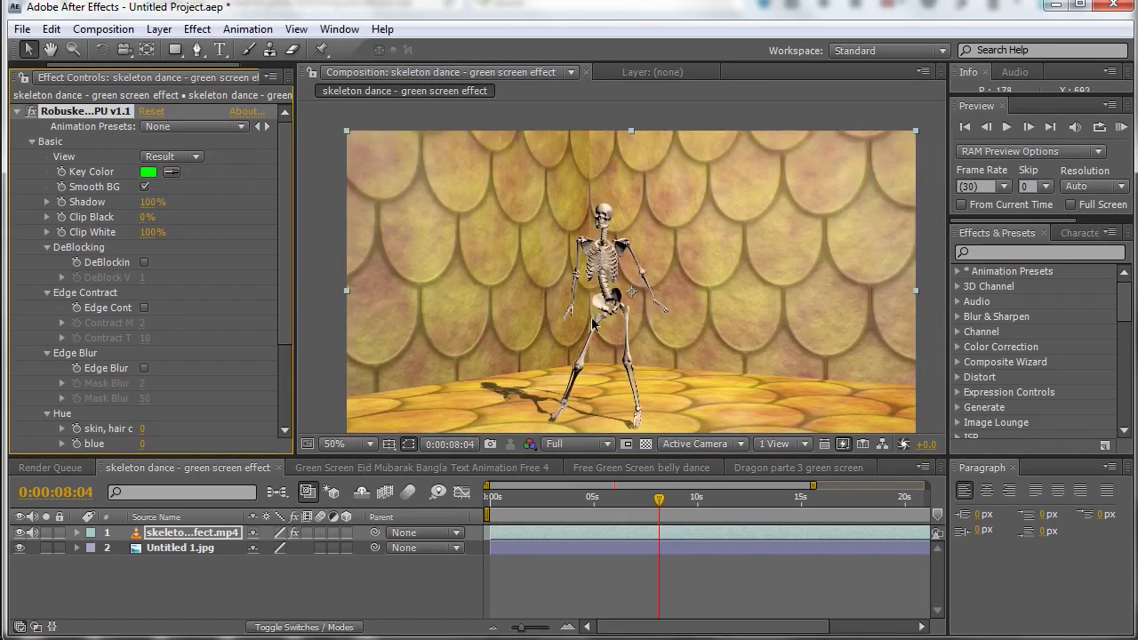
scroll(594, 324, up, 2)
scroll(610, 318, up, 1)
scroll(578, 320, up, 1)
scroll(533, 323, down, 1)
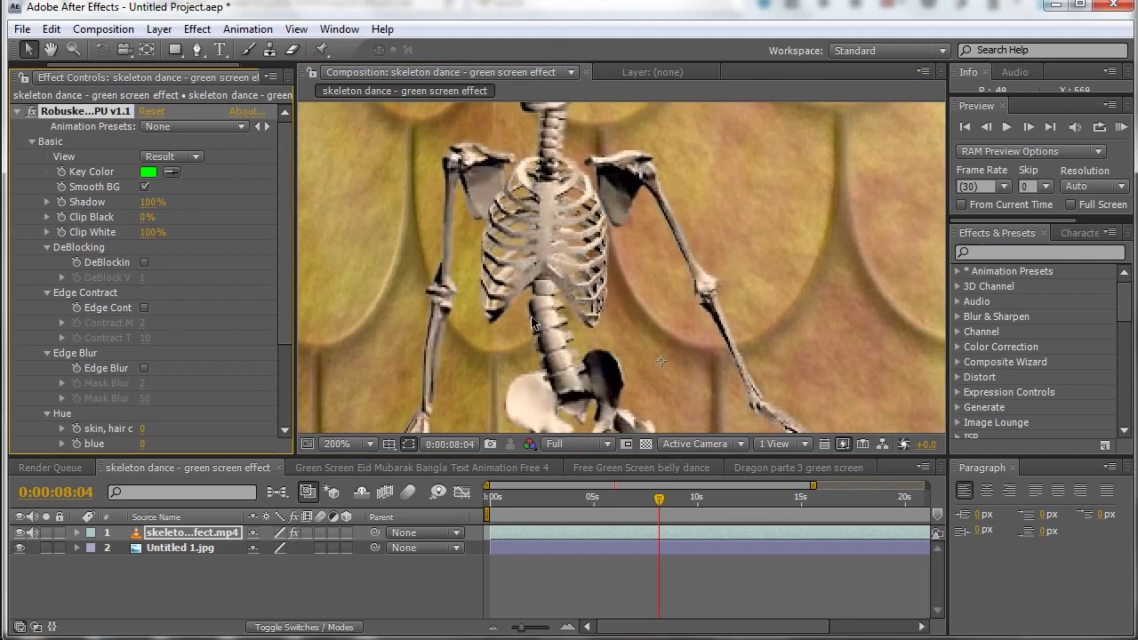
key(h)
drag(577, 400, 490, 211)
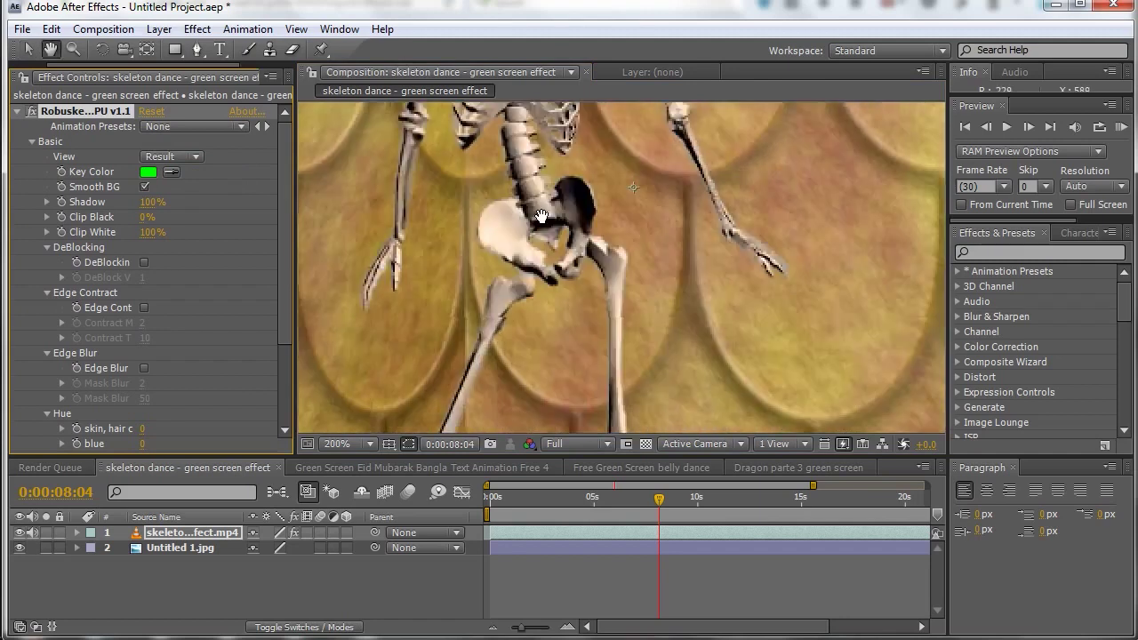
key(v)
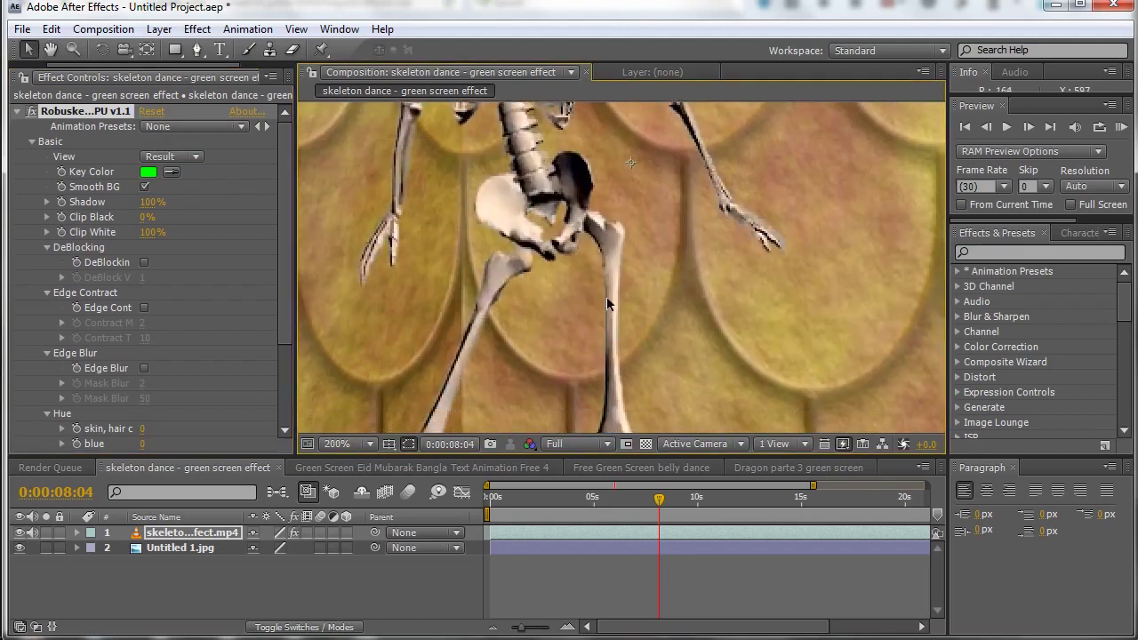
drag(533, 347, 627, 95)
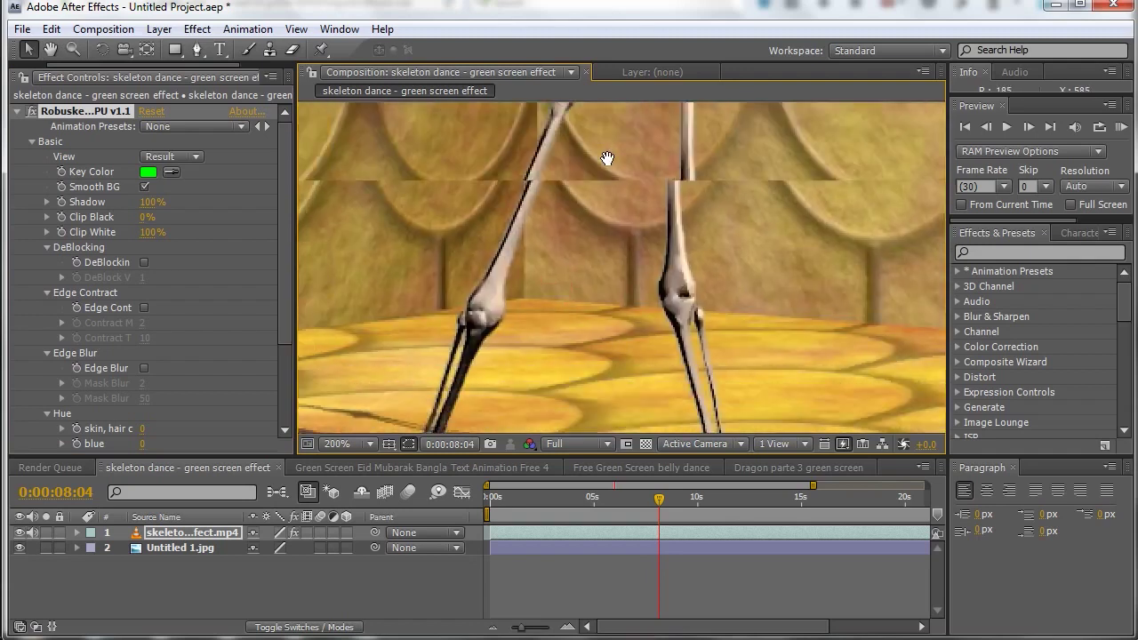
key(h)
drag(551, 210, 783, 234)
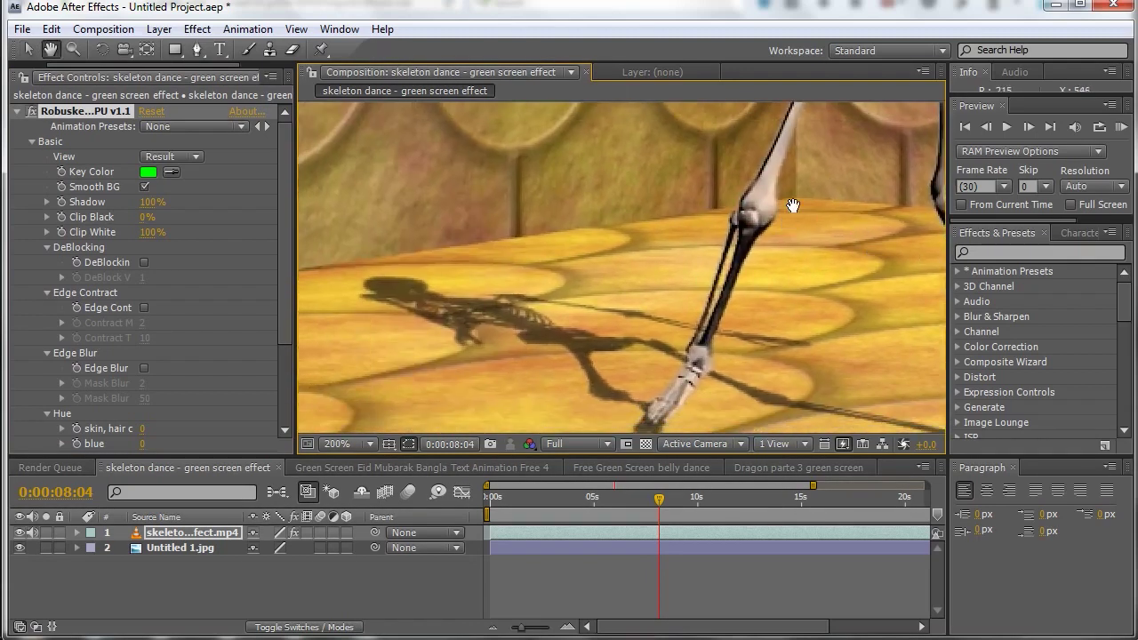
drag(569, 191, 583, 453)
drag(654, 133, 643, 374)
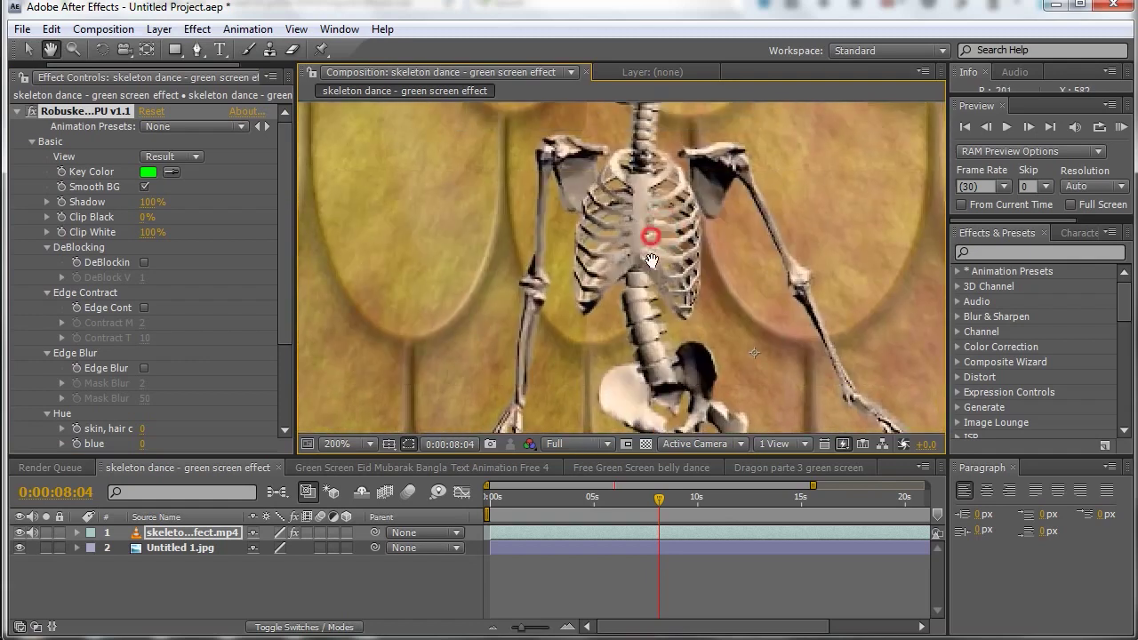
key(v)
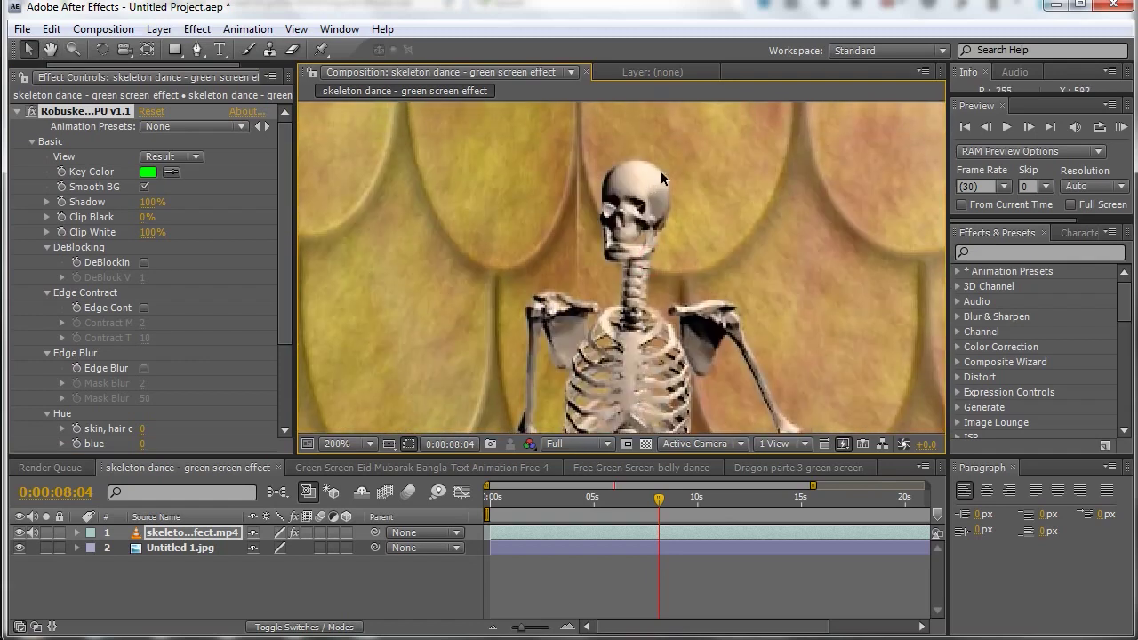
scroll(622, 330, down, 2)
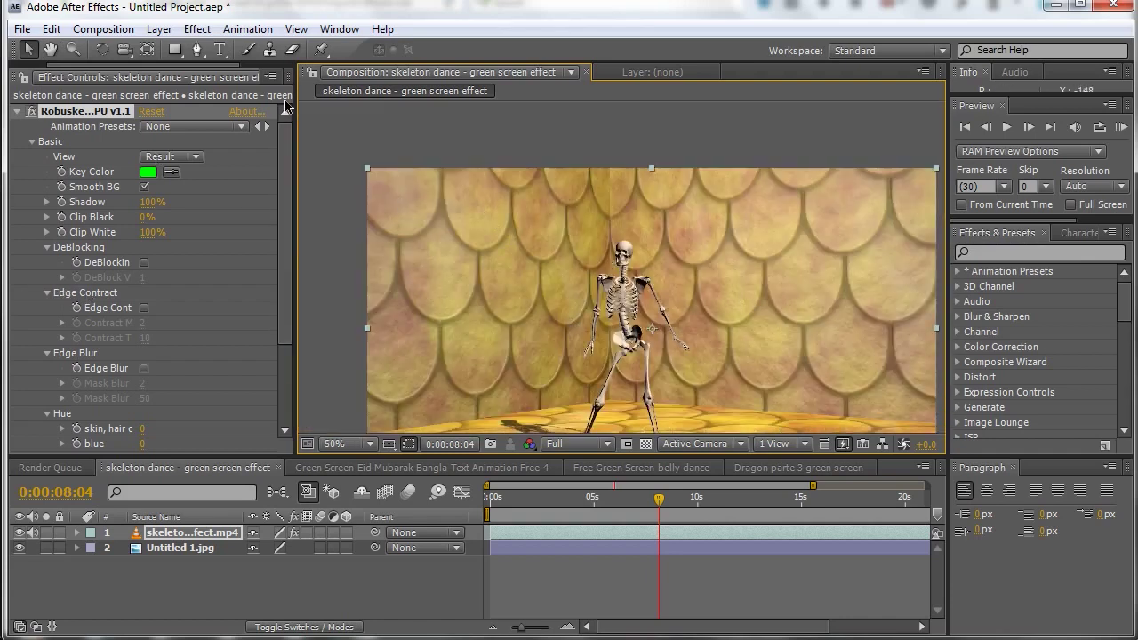
click(197, 28)
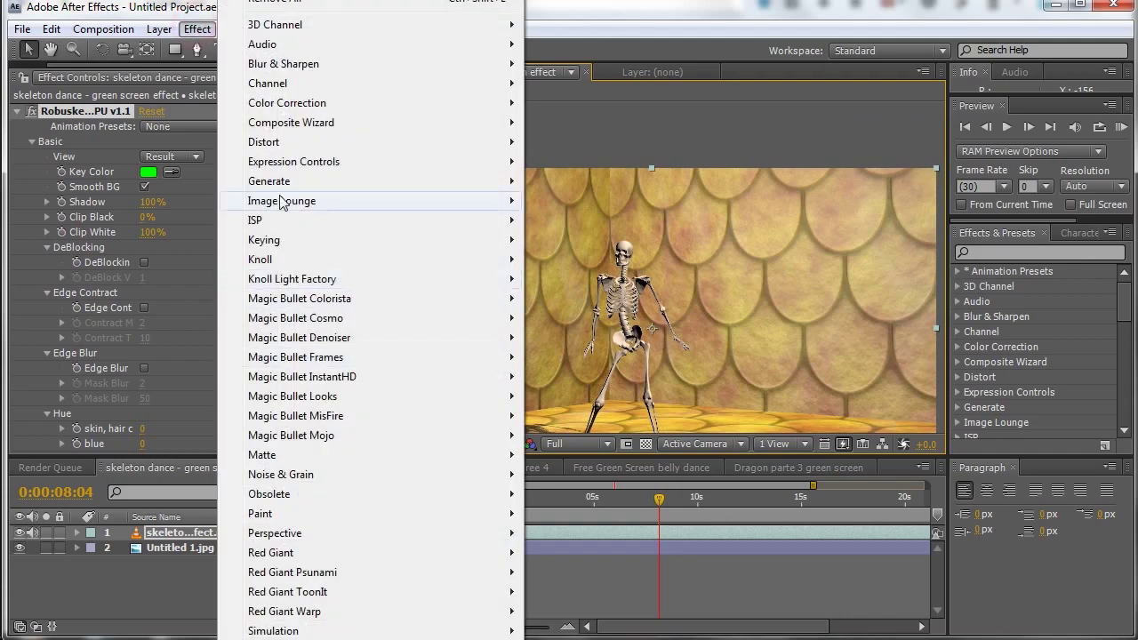
mouse_move(308, 107)
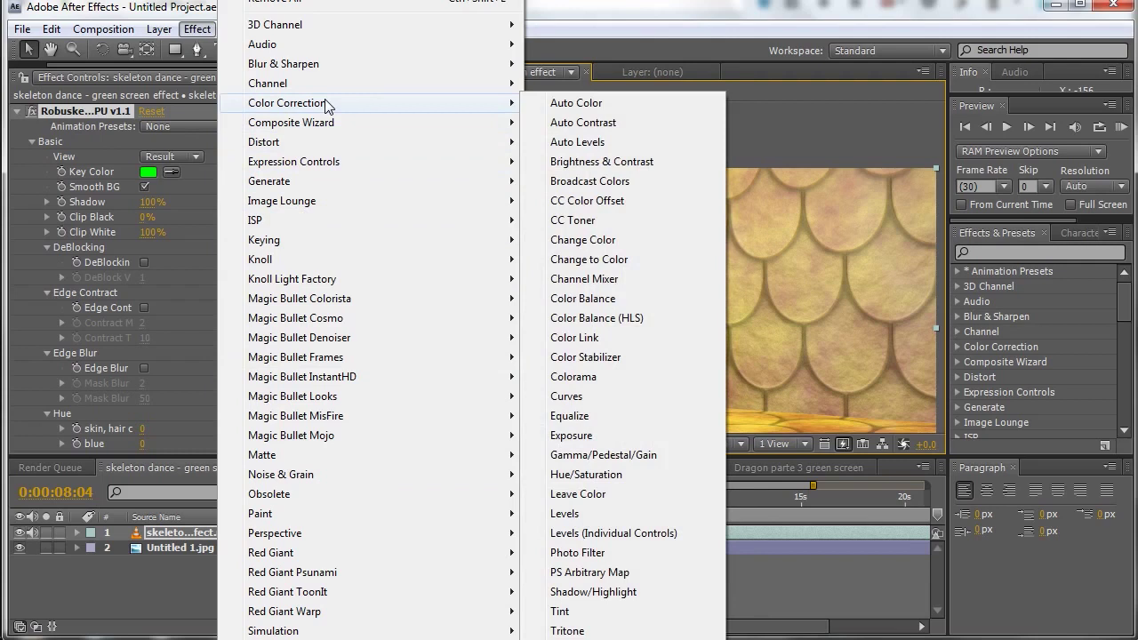
mouse_move(320, 240)
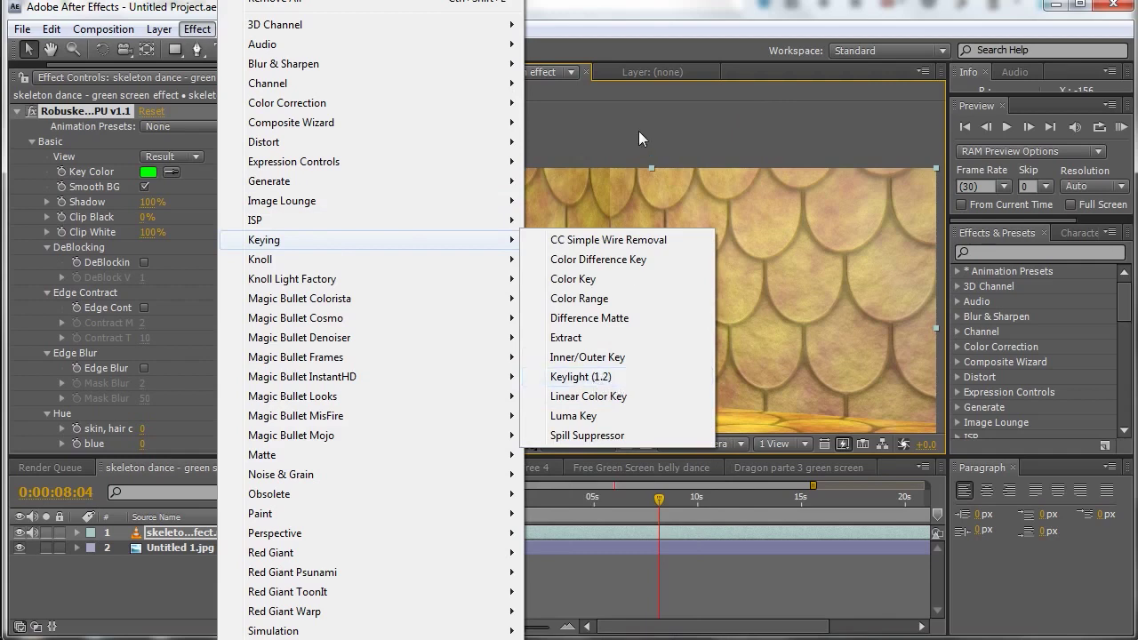
click(605, 378)
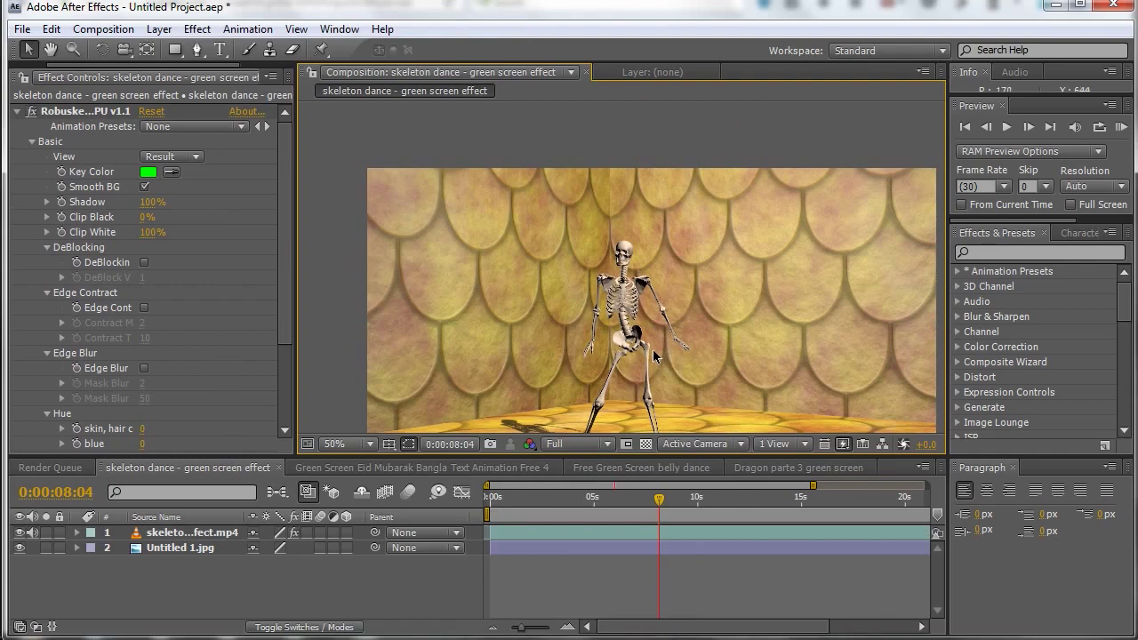
- Fit the frame in the viewer, move the playhead to about 16 seconds and start a preview
key(period)
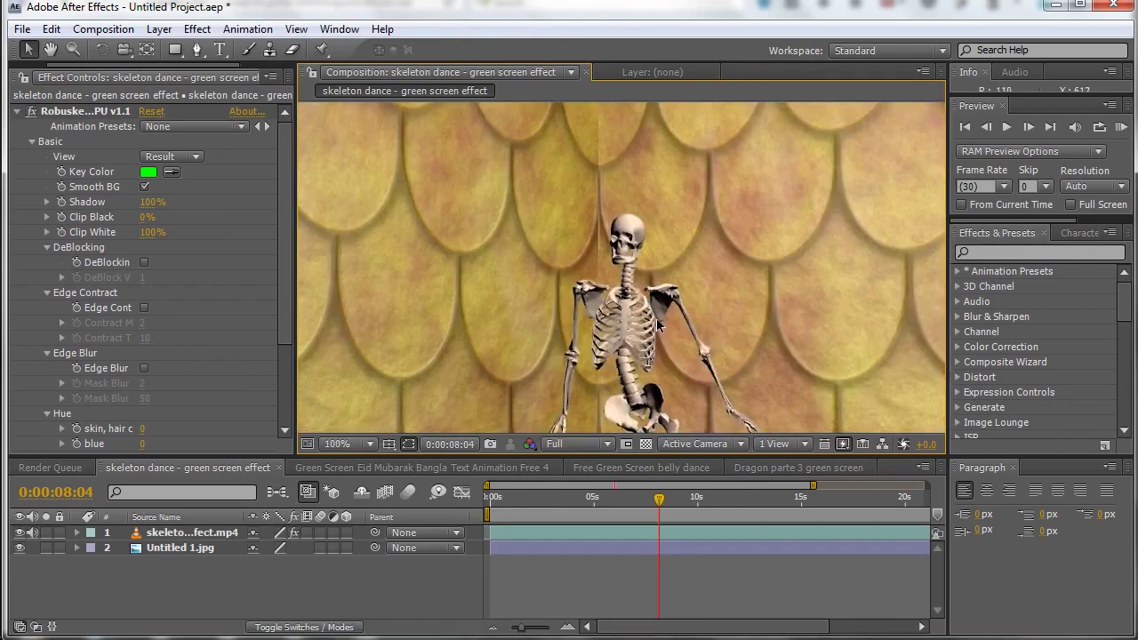
scroll(656, 317, down, 2)
scroll(642, 357, down, 2)
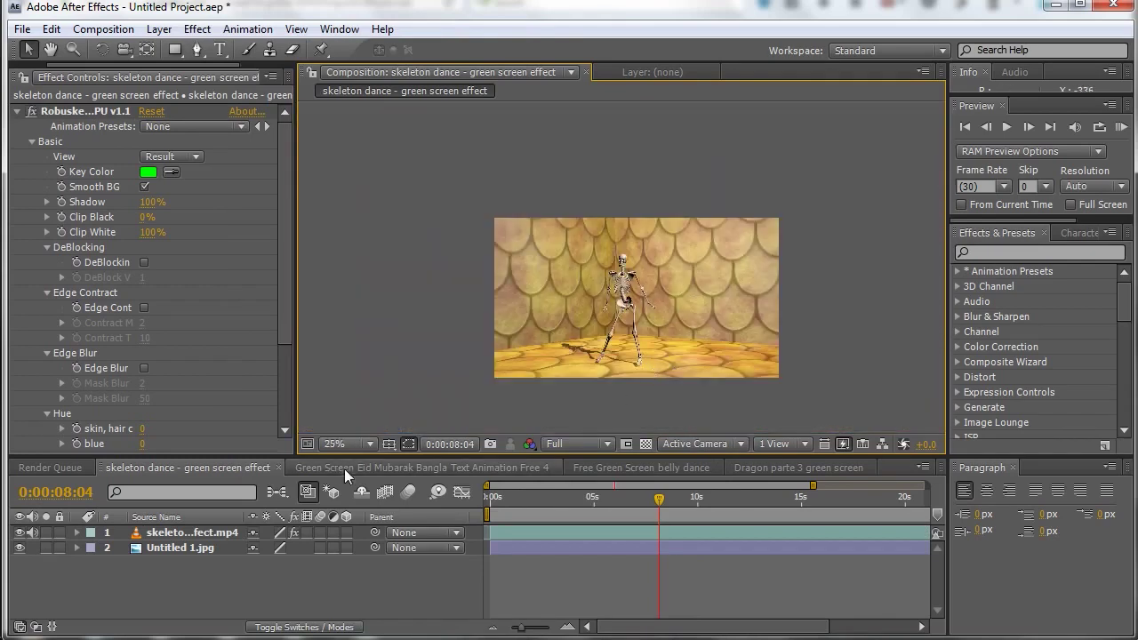
click(368, 444)
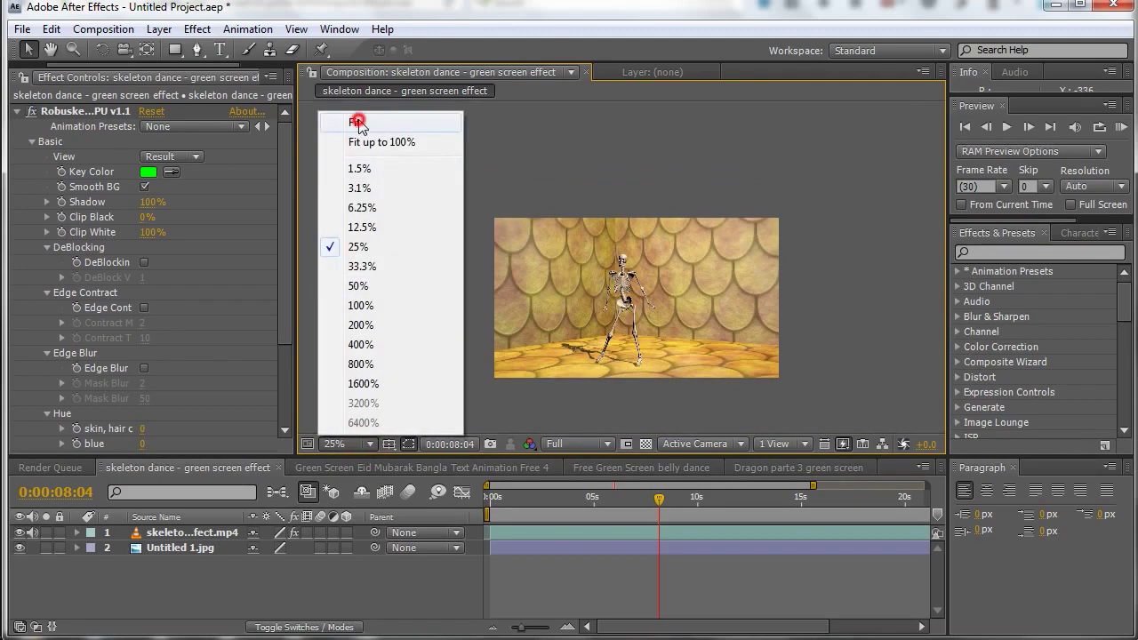
click(353, 122)
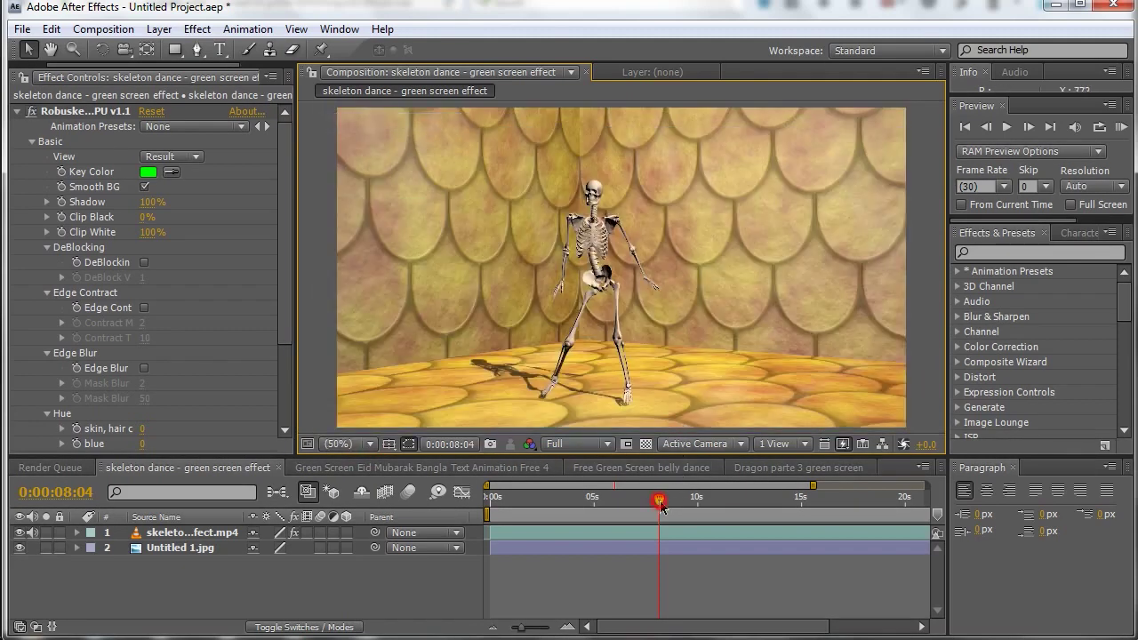
click(709, 509)
drag(743, 512, 803, 520)
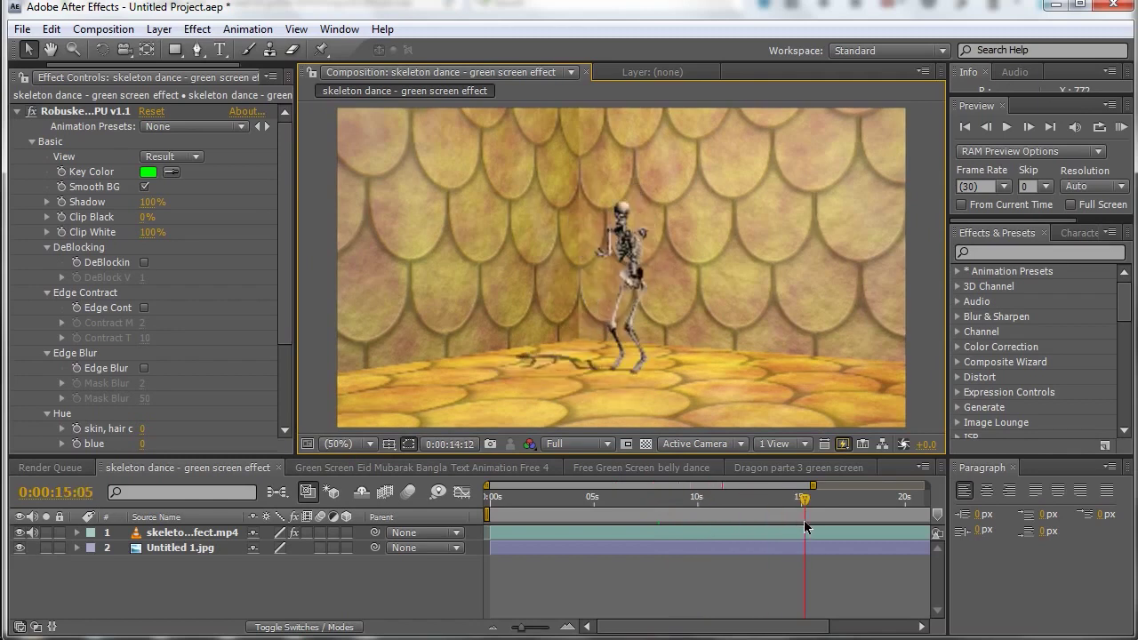
drag(804, 525, 831, 530)
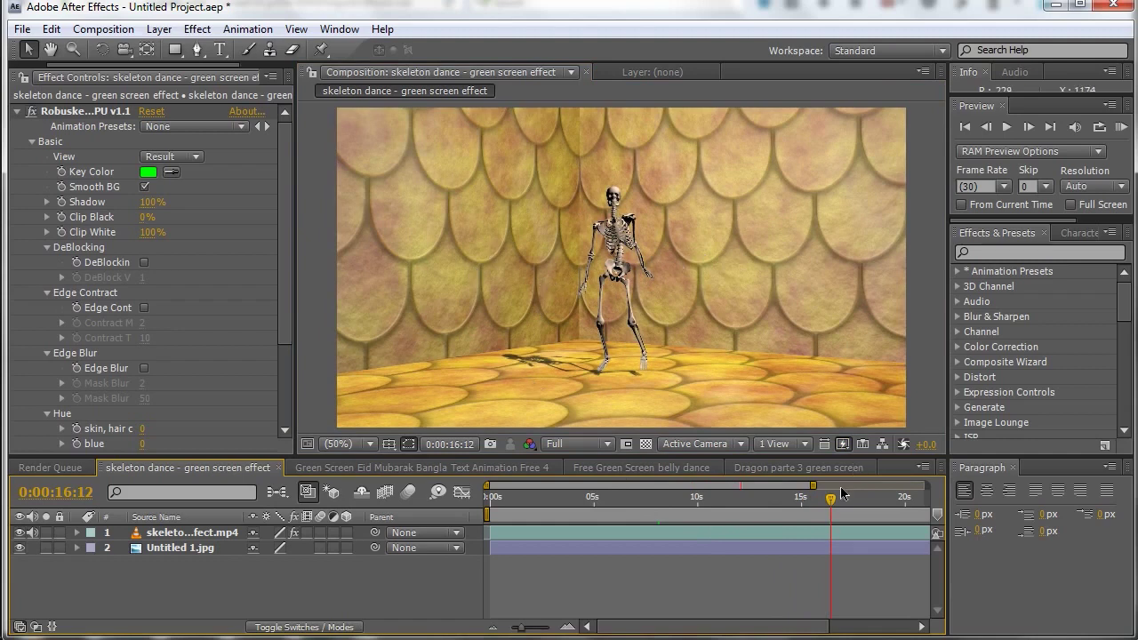
click(1010, 127)
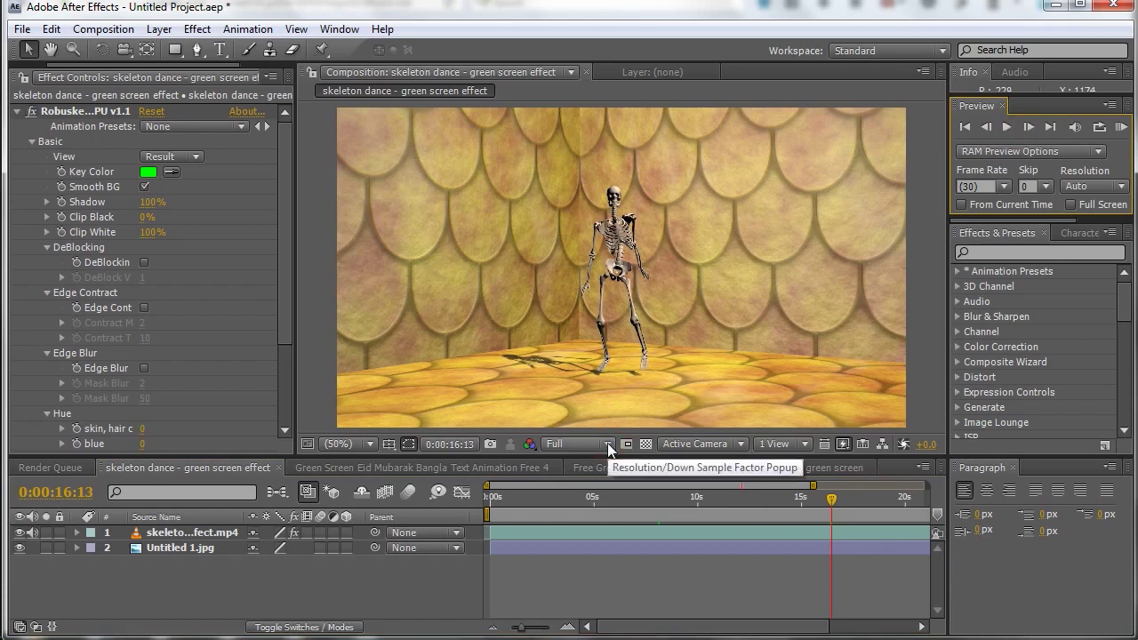
- Set the preview resolution to Half and play the composition again
click(607, 443)
click(583, 511)
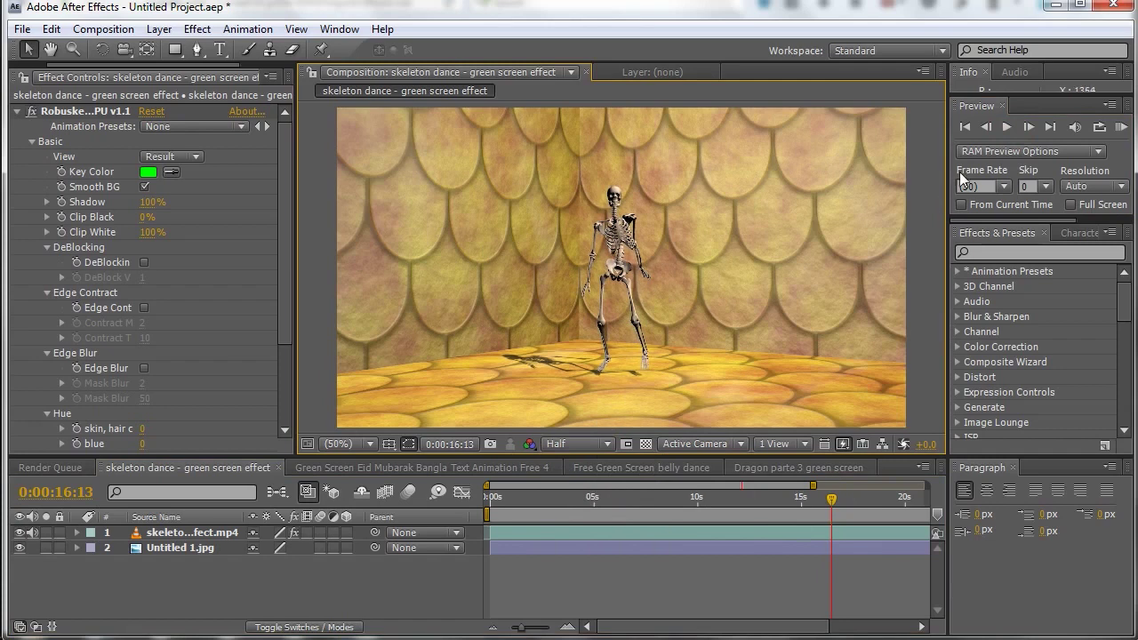
click(1007, 129)
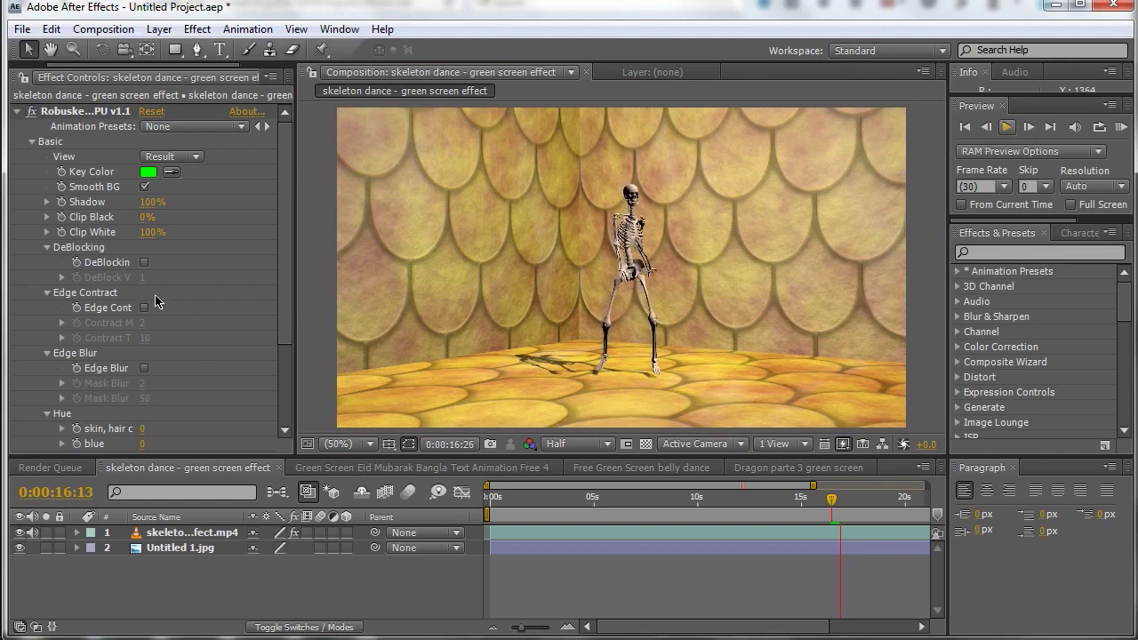
- Stop playback at 0:00:17:00 and zoom in to test Robuskey's Edge Contract on the skeleton, then turn it back off
key(space)
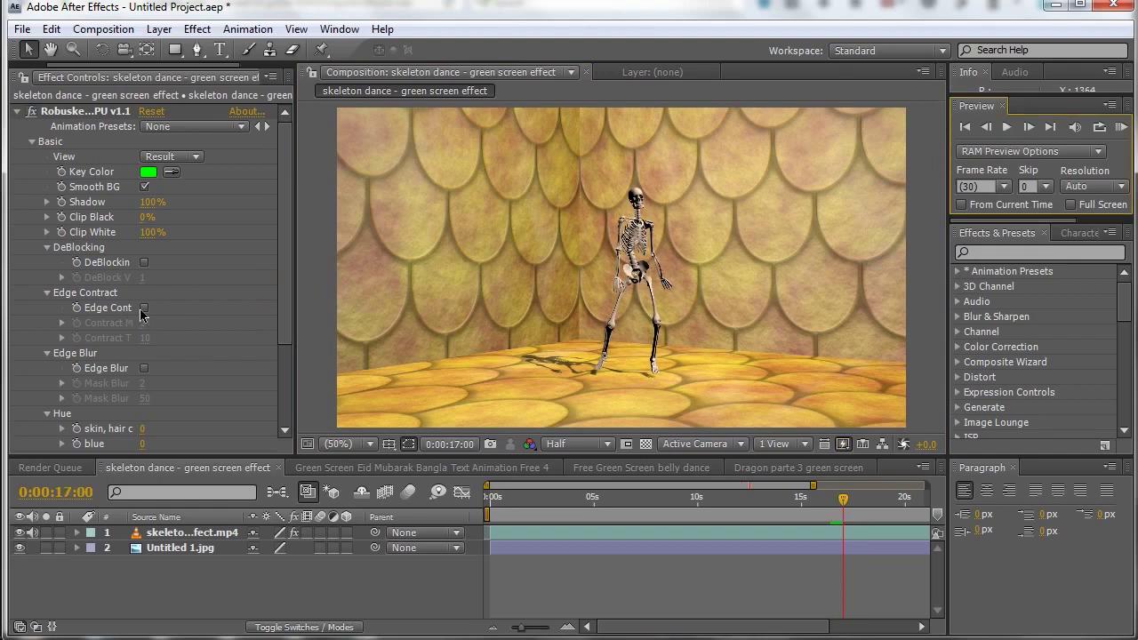
key(period)
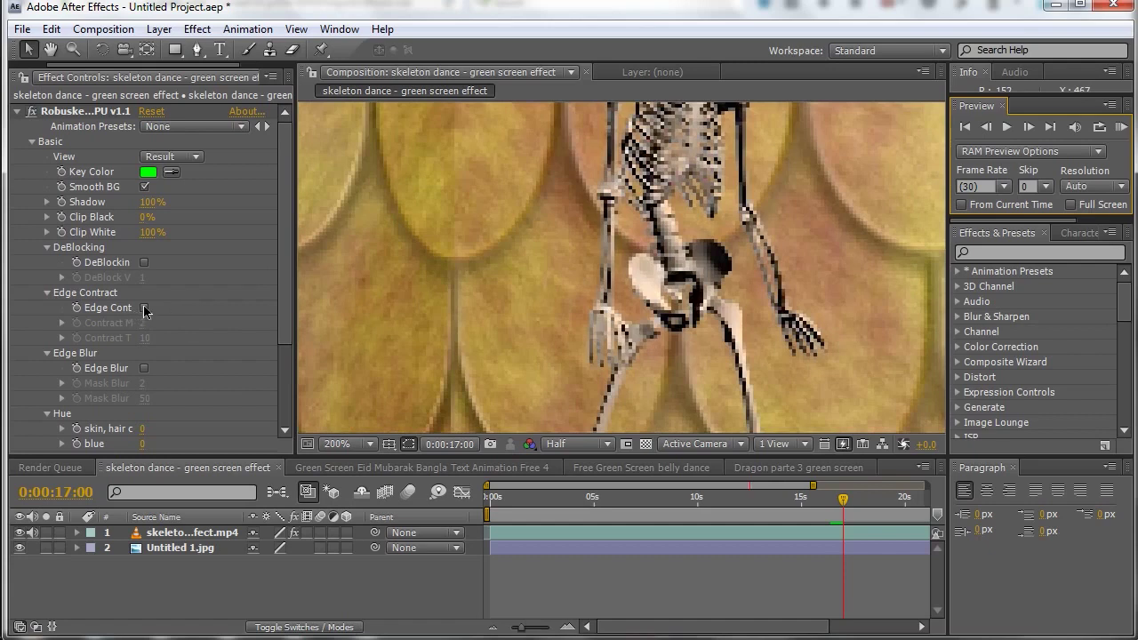
click(144, 307)
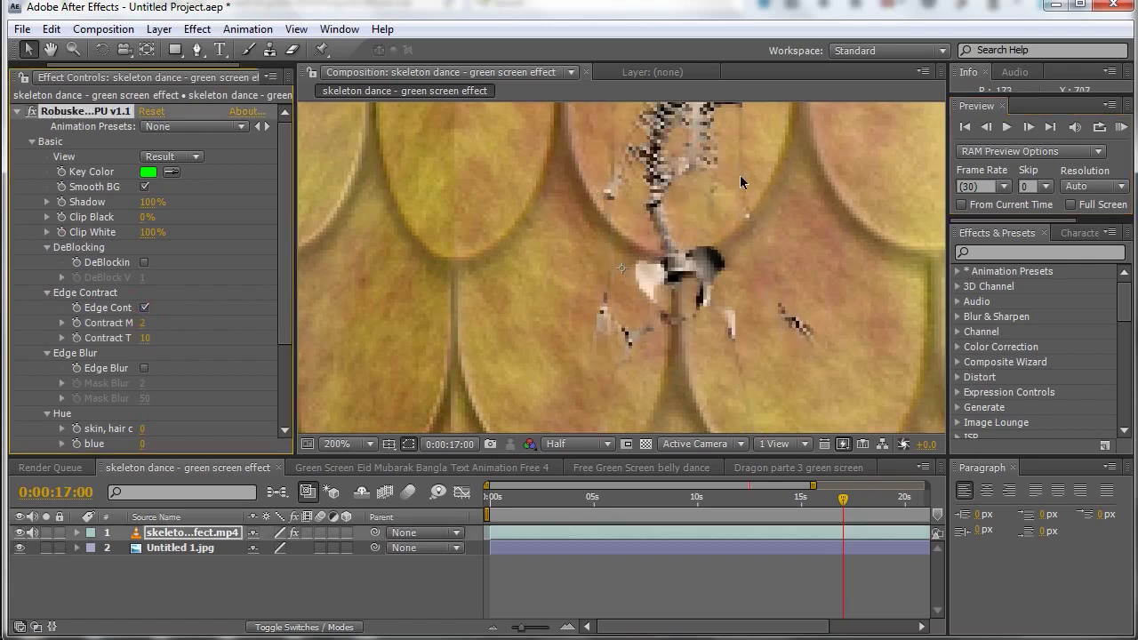
key(comma)
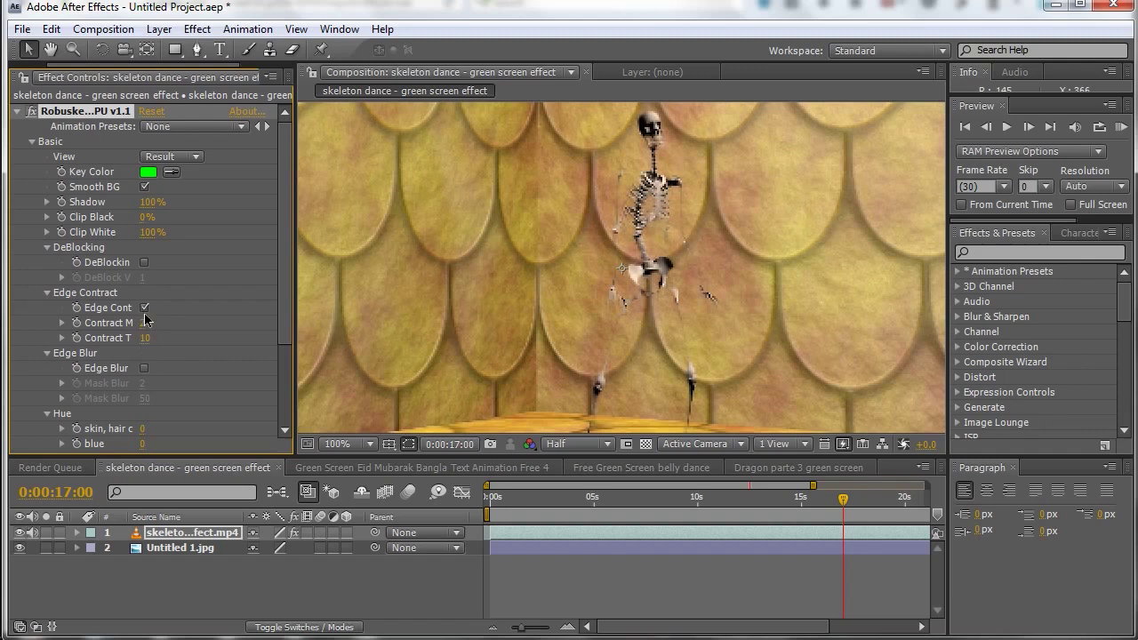
click(144, 307)
click(280, 283)
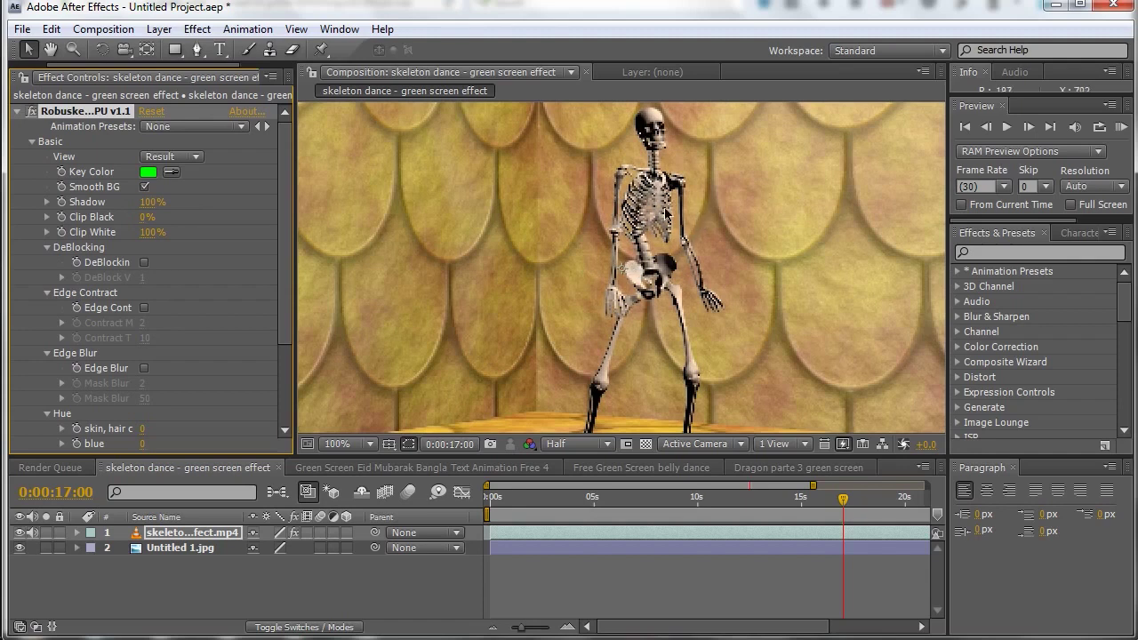
scroll(656, 215, down, 2)
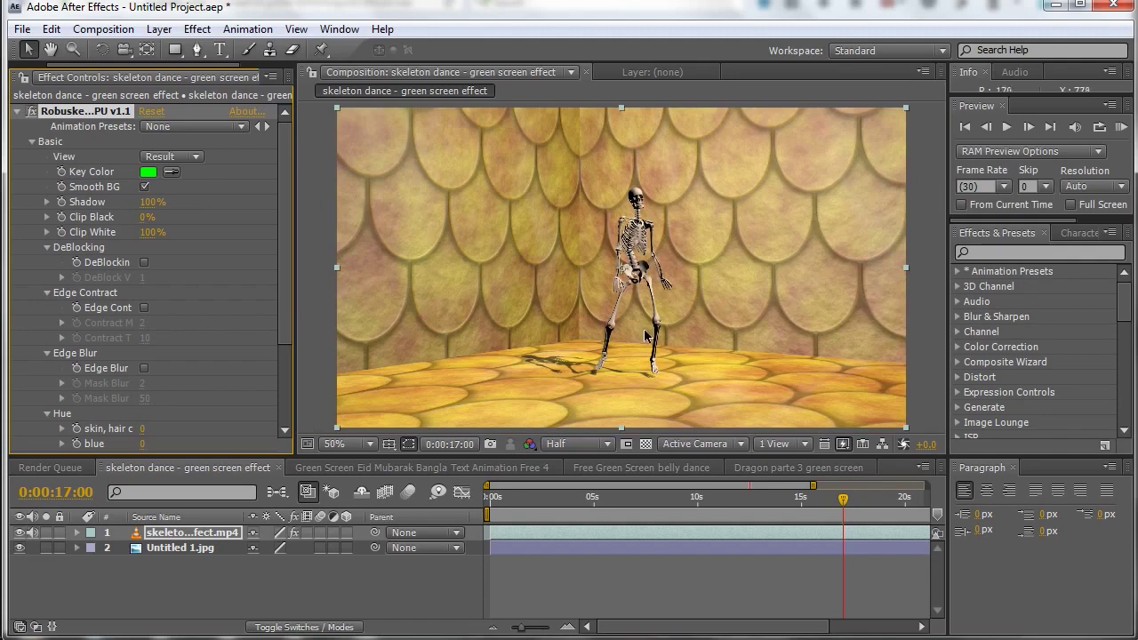
- Add Adjustment Layer 1 above the skeleton clip and background image
drag(285, 215, 298, 350)
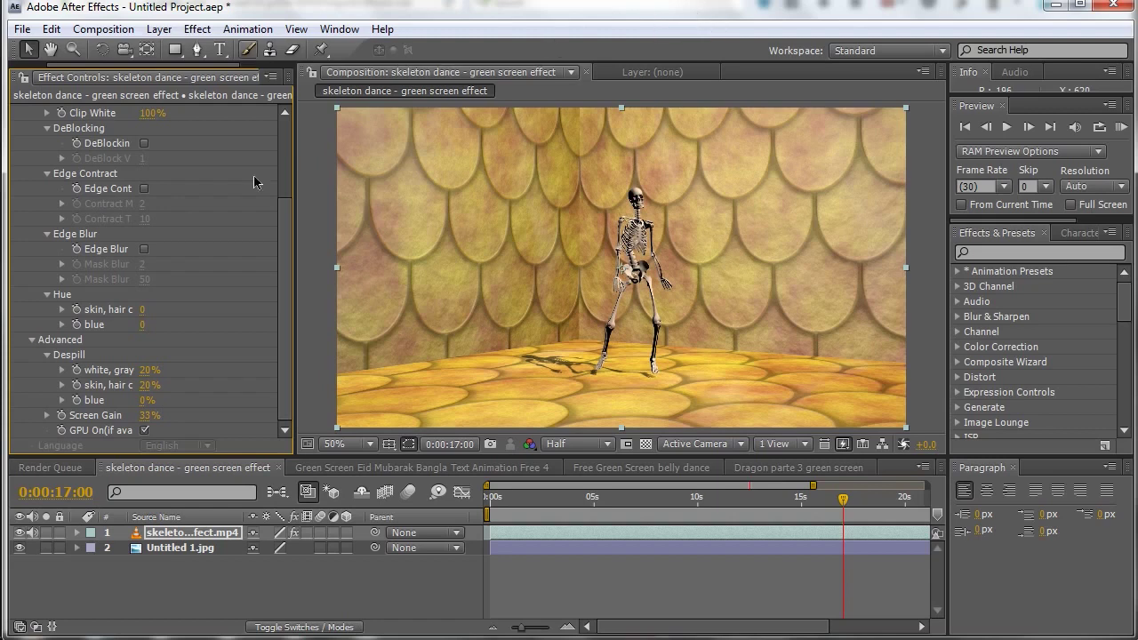
right_click(180, 573)
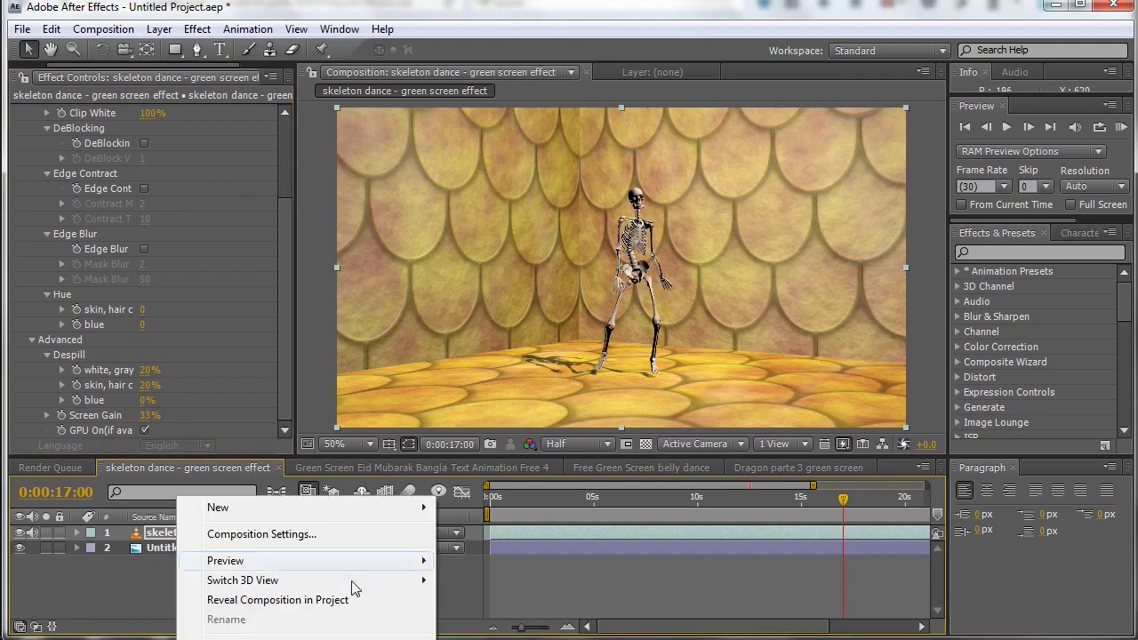
mouse_move(430, 508)
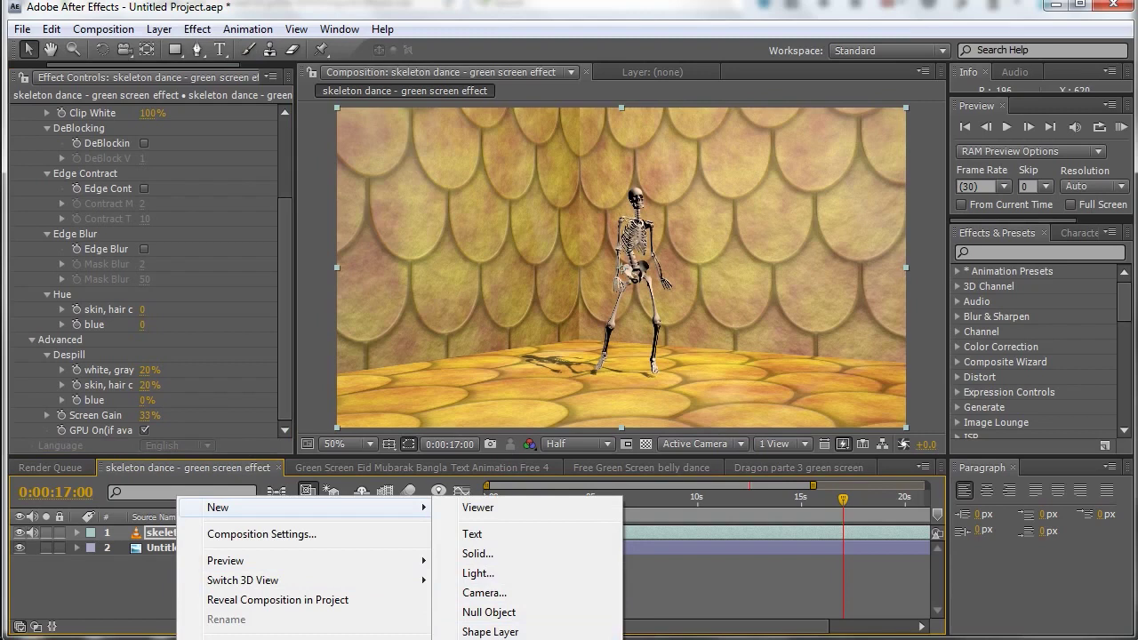
click(498, 639)
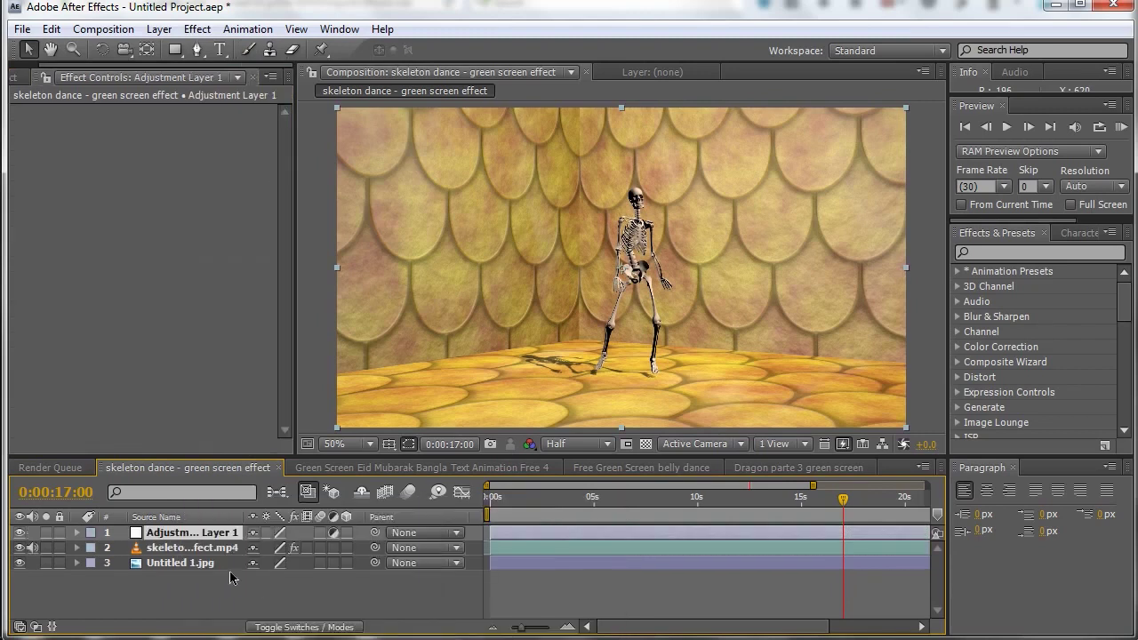
click(197, 29)
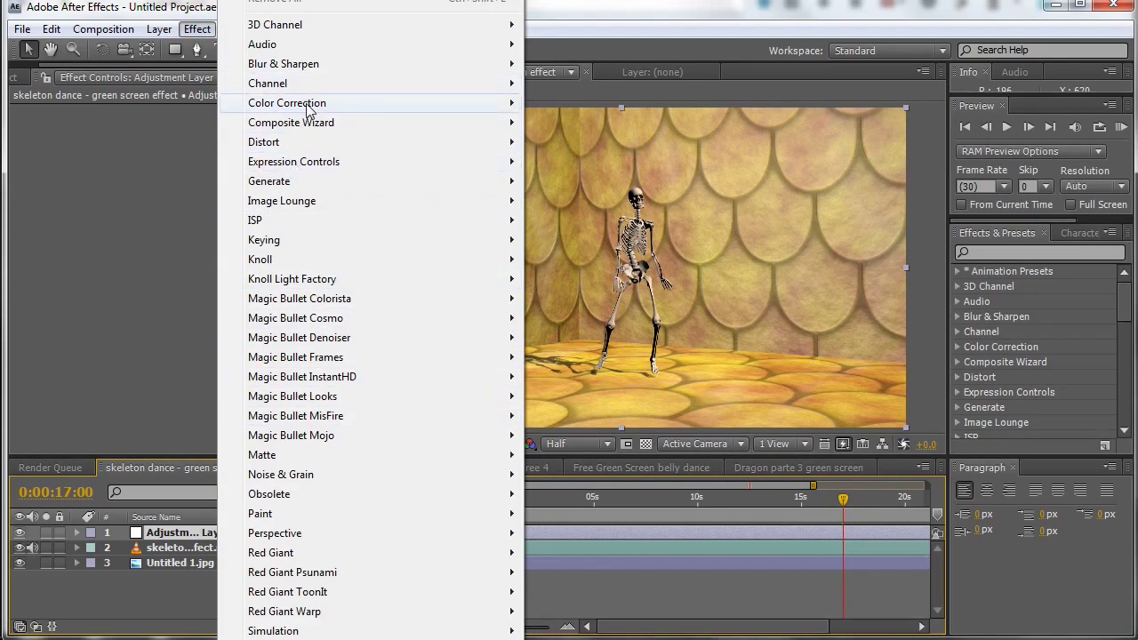
- Apply Color Balance (HLS) to Adjustment Layer 1 and rotate Hue to +286° for a pink tint
mouse_move(318, 104)
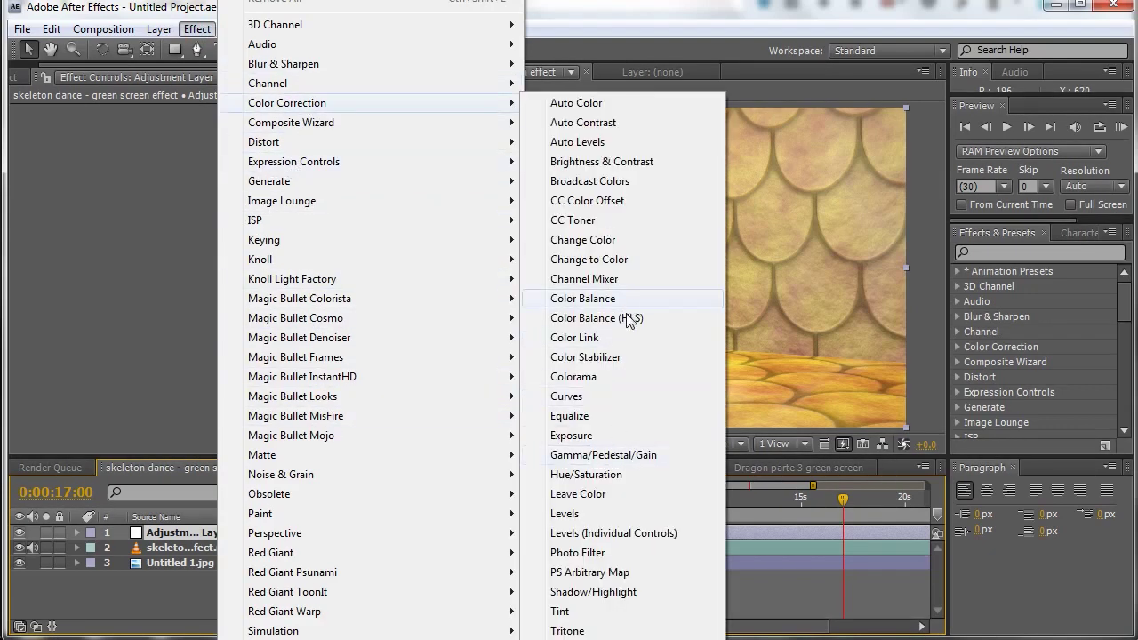
click(564, 317)
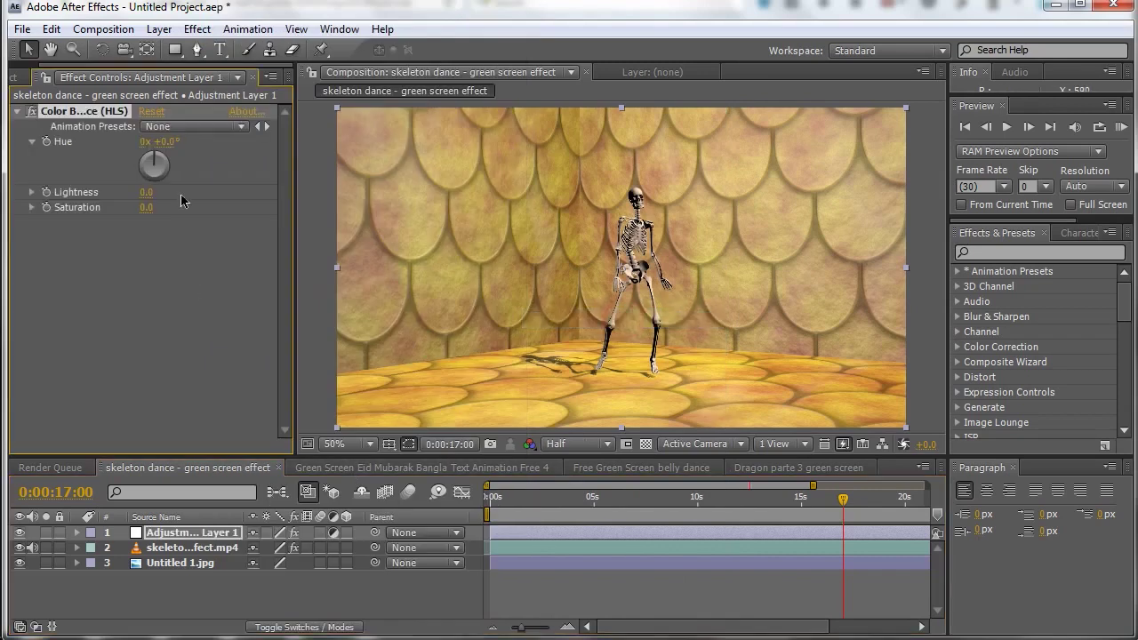
drag(158, 166, 154, 171)
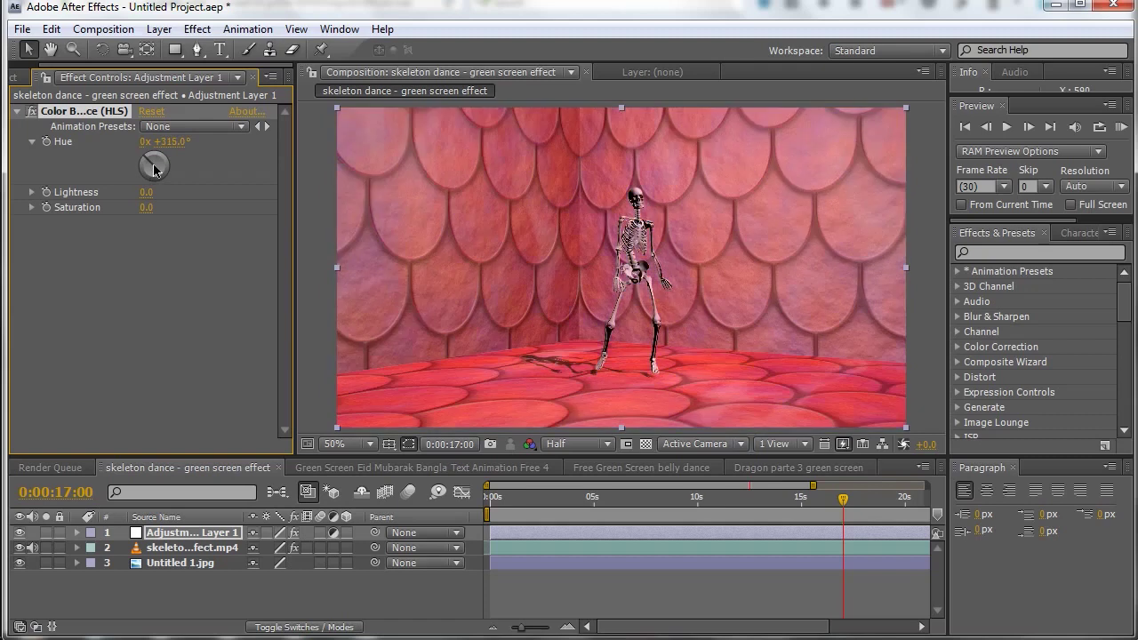
drag(143, 169, 150, 165)
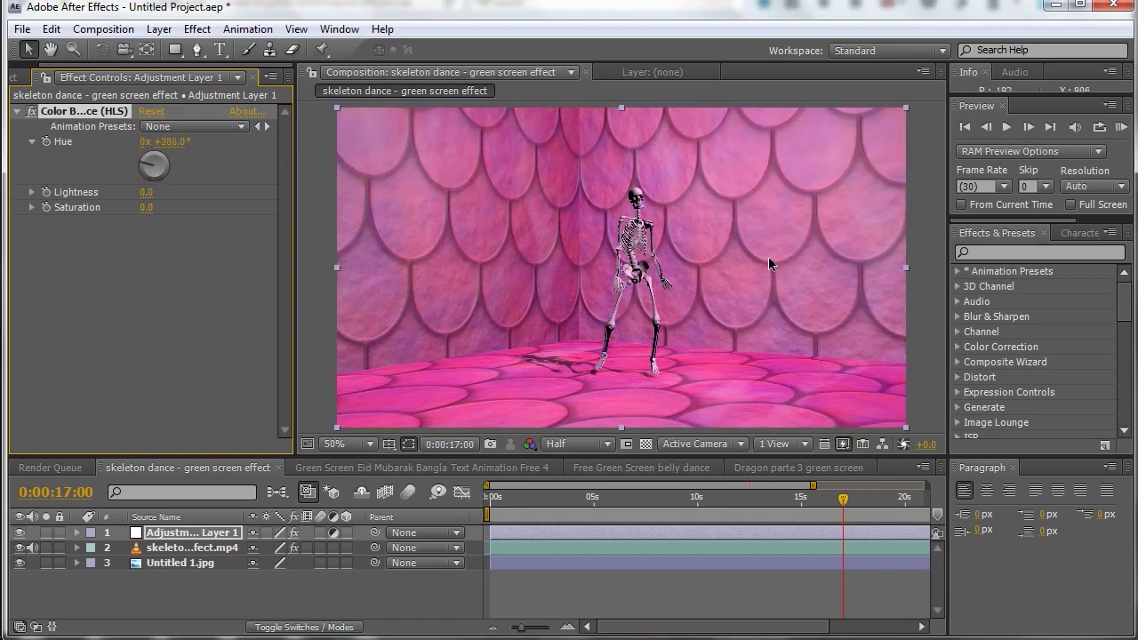
scroll(654, 236, up, 3)
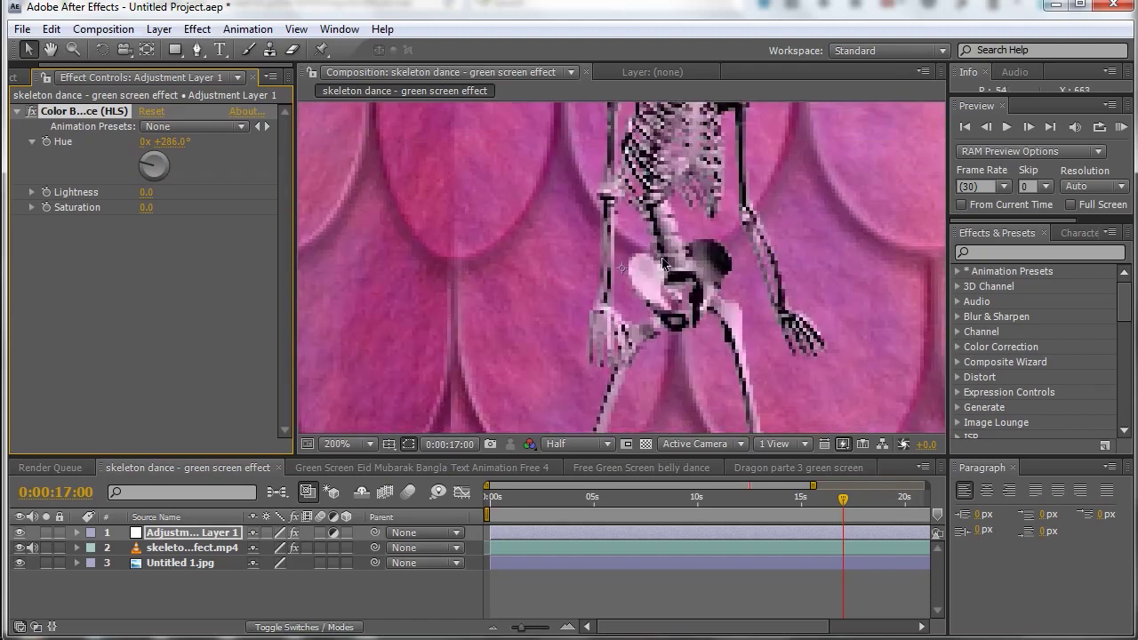
scroll(658, 273, down, 2)
scroll(640, 293, down, 2)
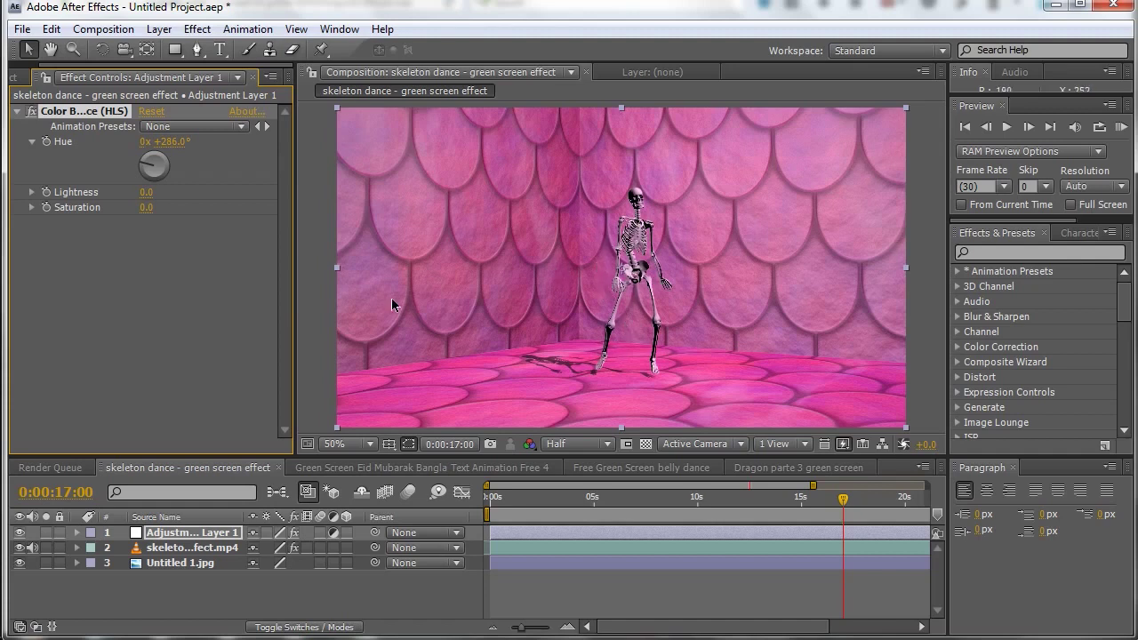
click(378, 468)
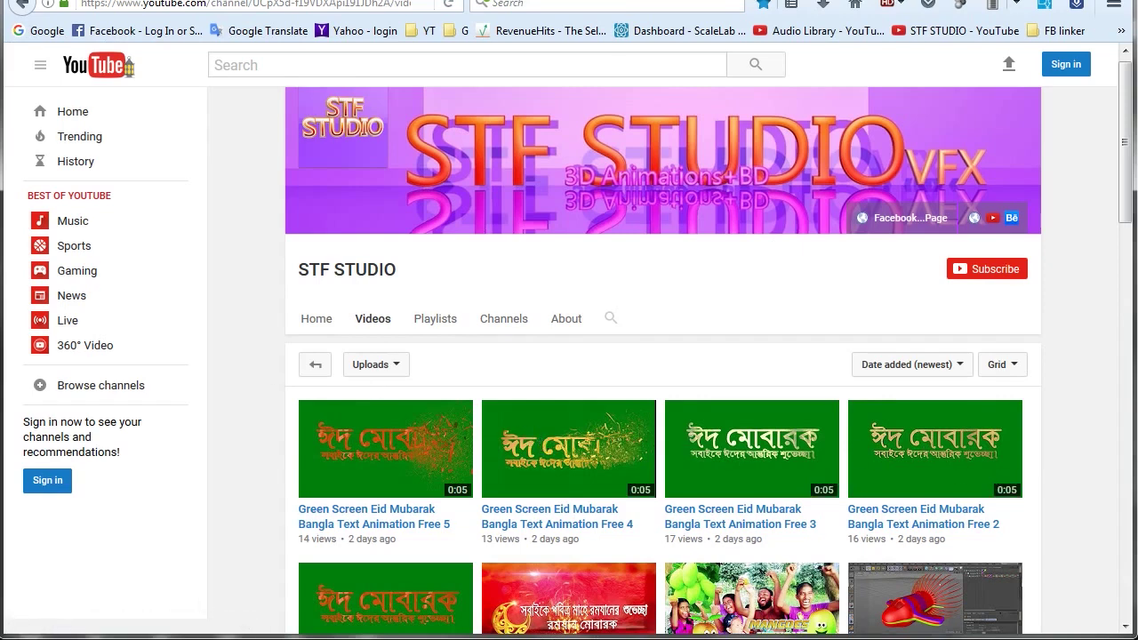
- Bring After Effects back to the front from the Windows taskbar
mouse_move(343, 636)
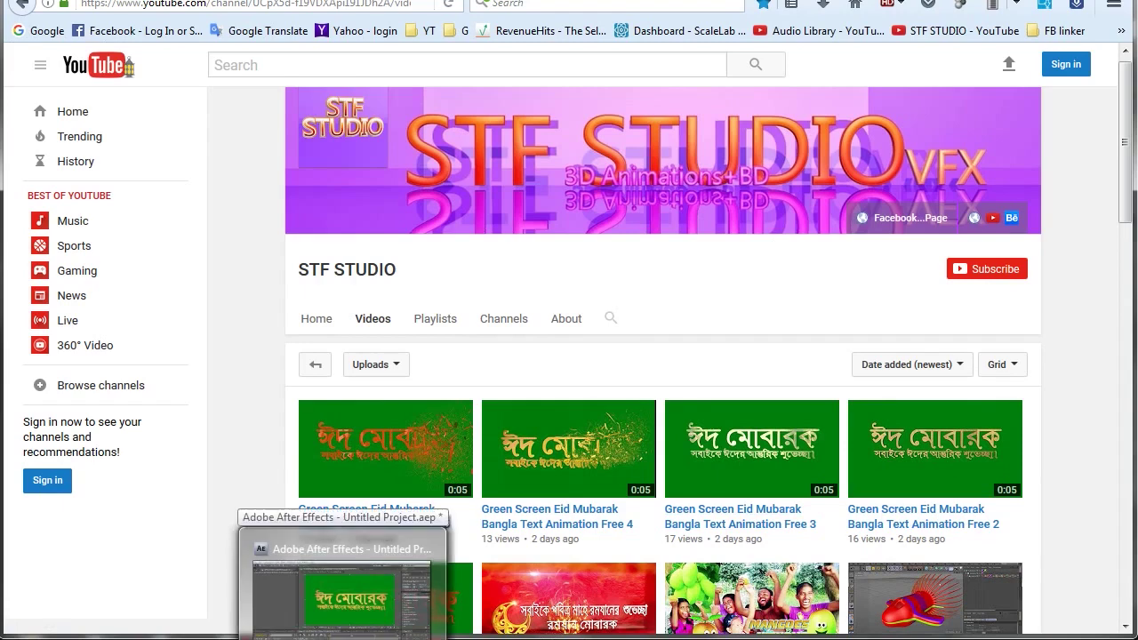
click(347, 596)
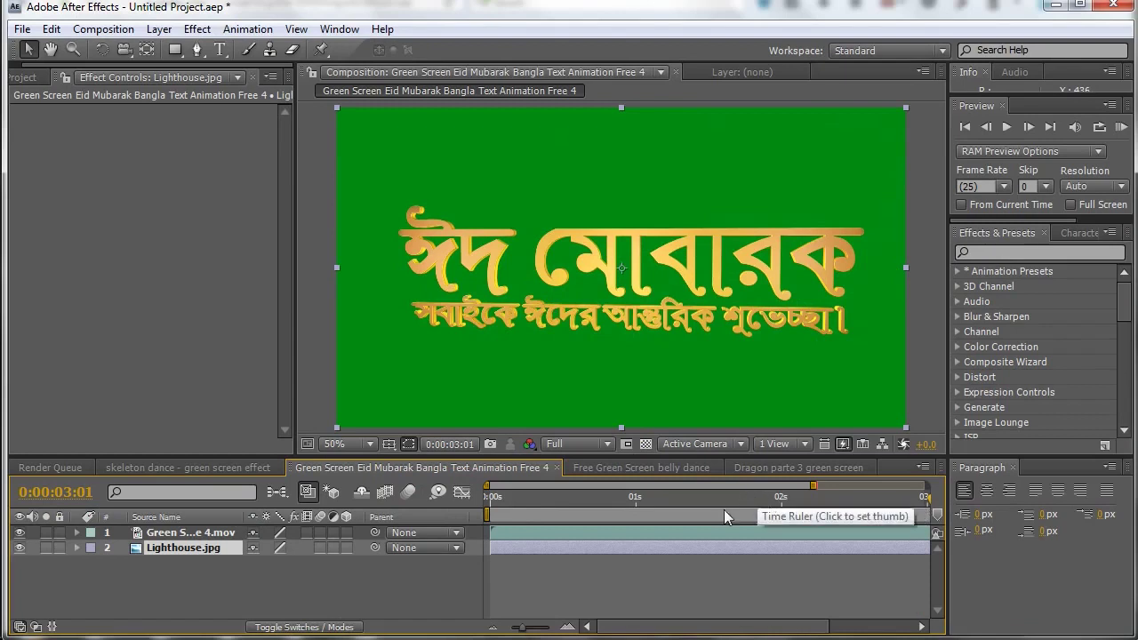
drag(814, 486, 920, 488)
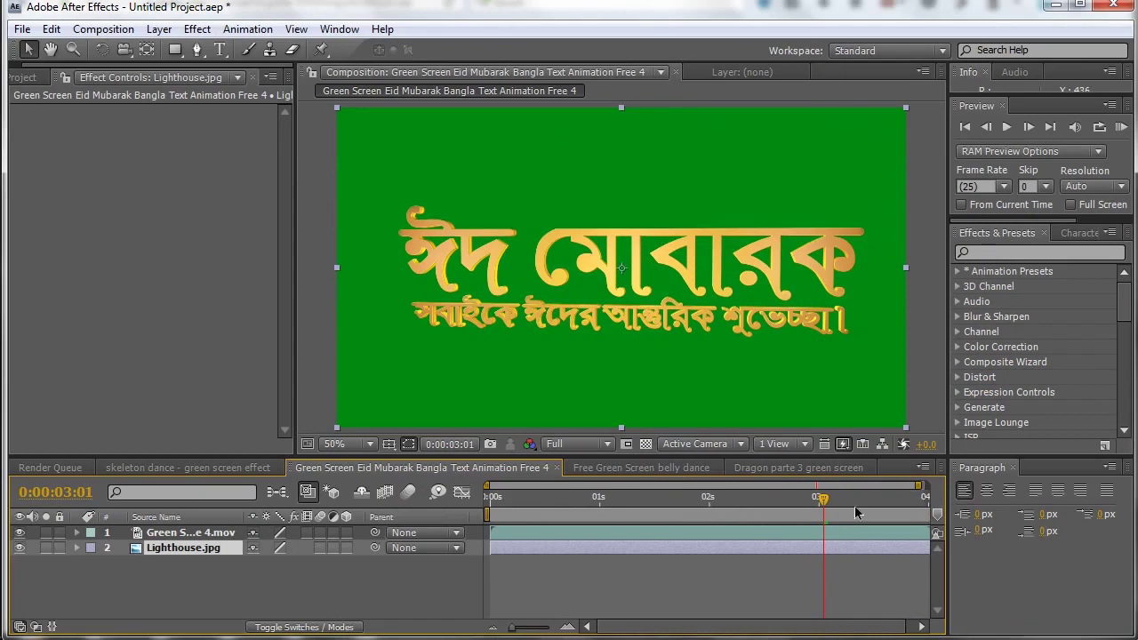
drag(825, 500, 818, 500)
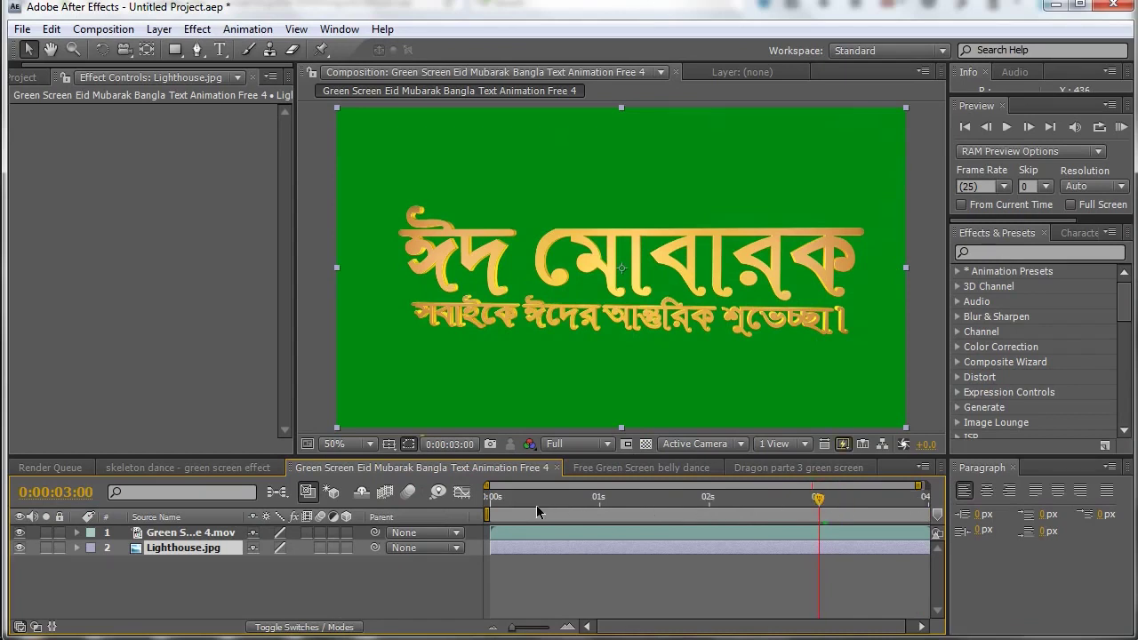
click(578, 445)
click(583, 446)
click(583, 446)
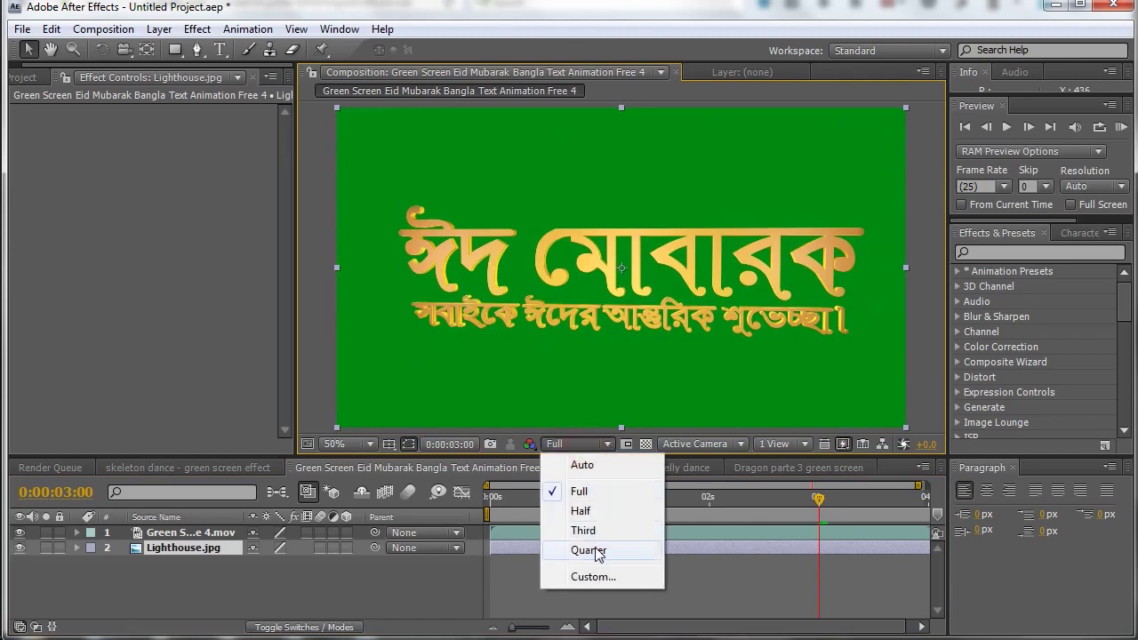
click(580, 511)
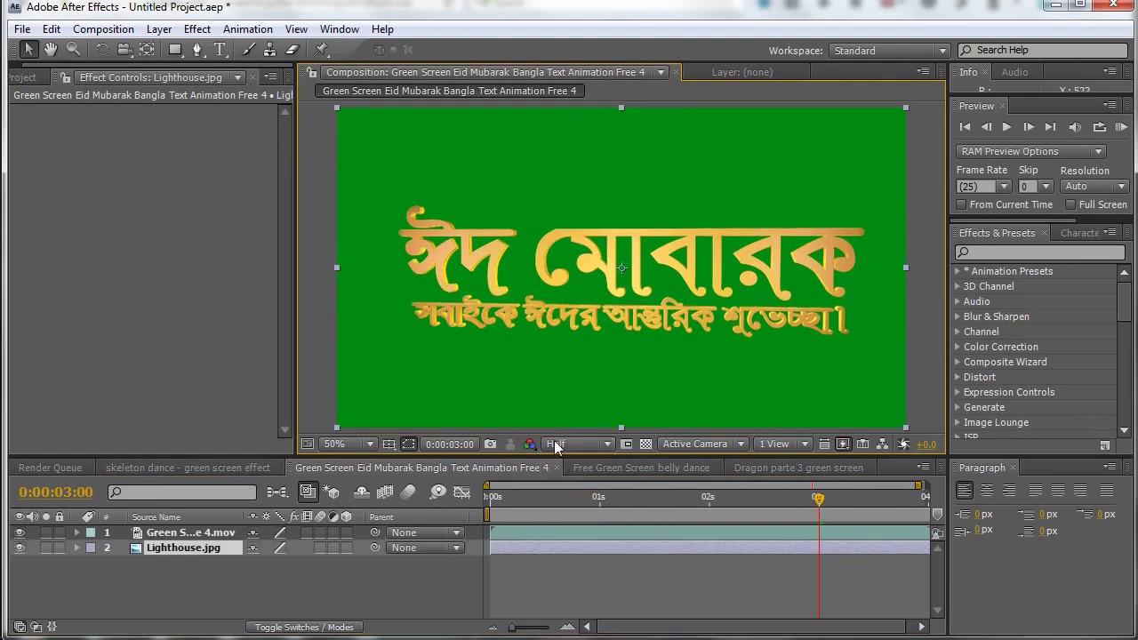
drag(819, 500, 815, 500)
drag(508, 511, 499, 502)
click(1007, 127)
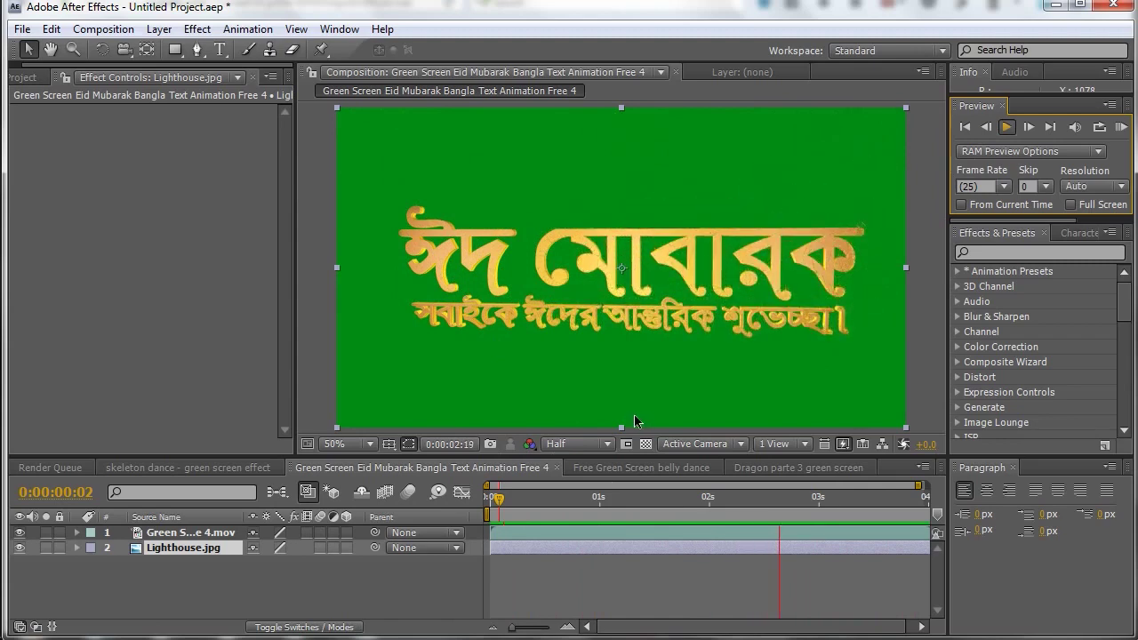
click(1004, 127)
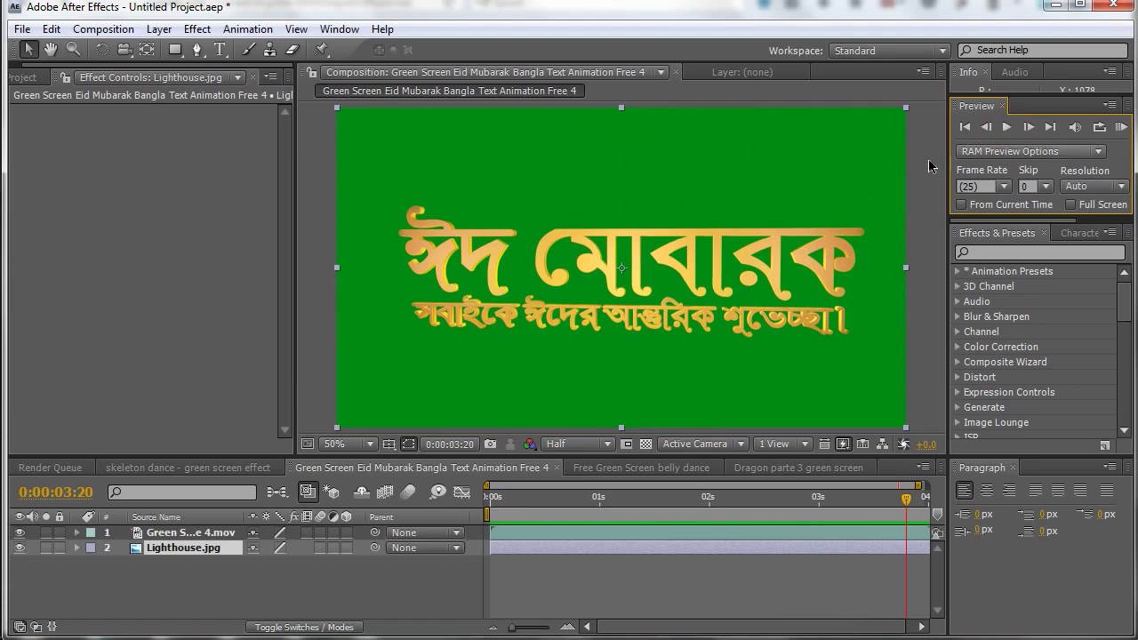
drag(905, 499, 709, 509)
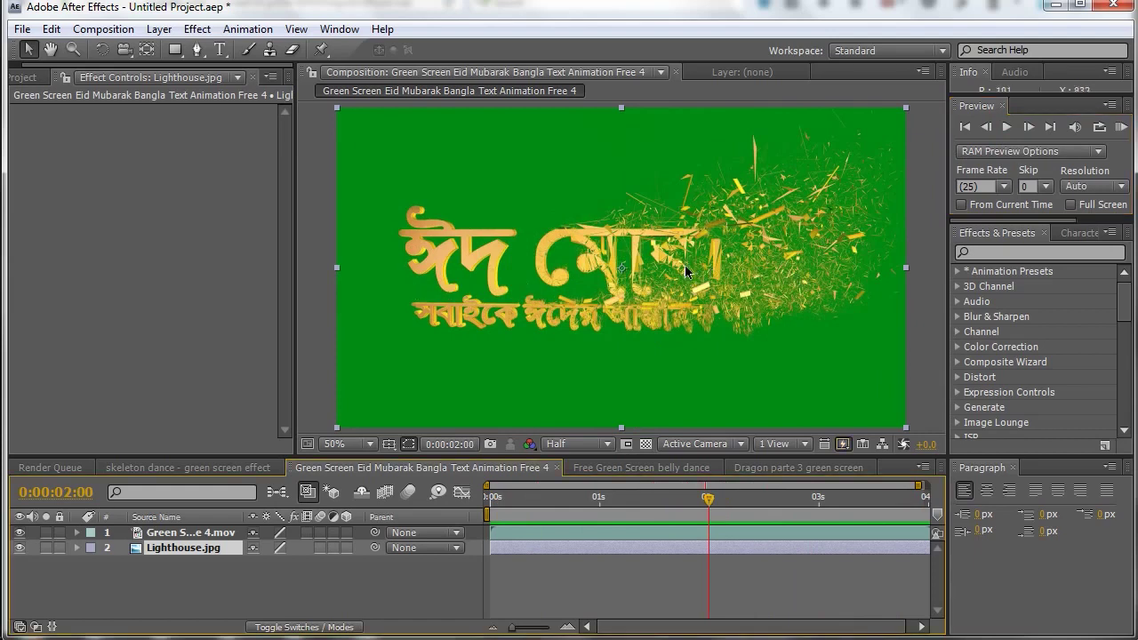
drag(711, 507, 745, 513)
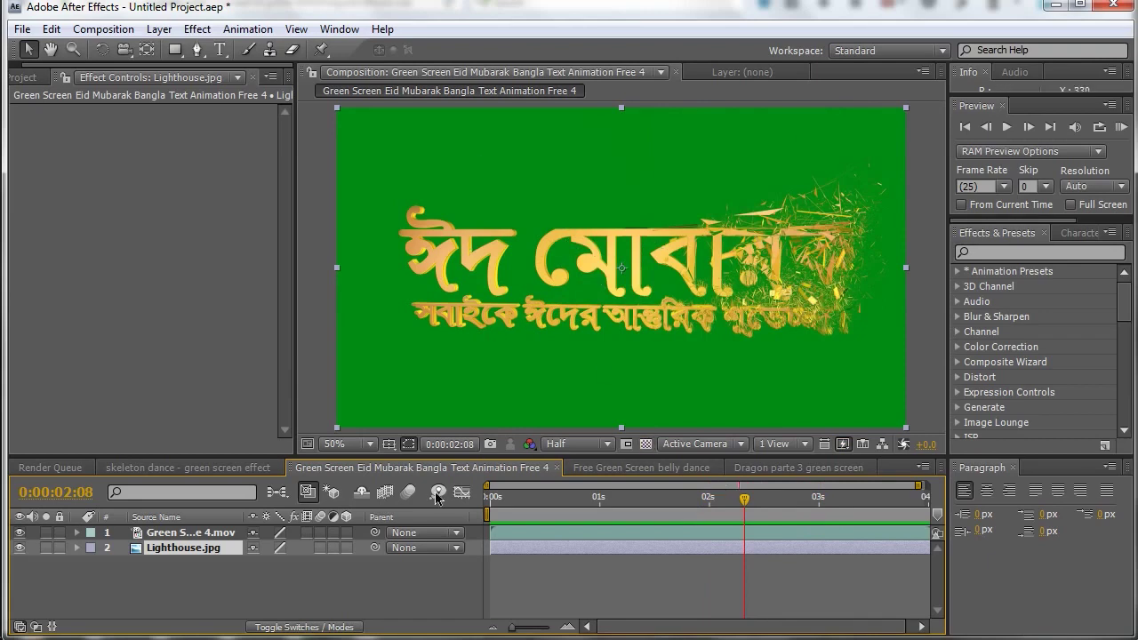
click(206, 534)
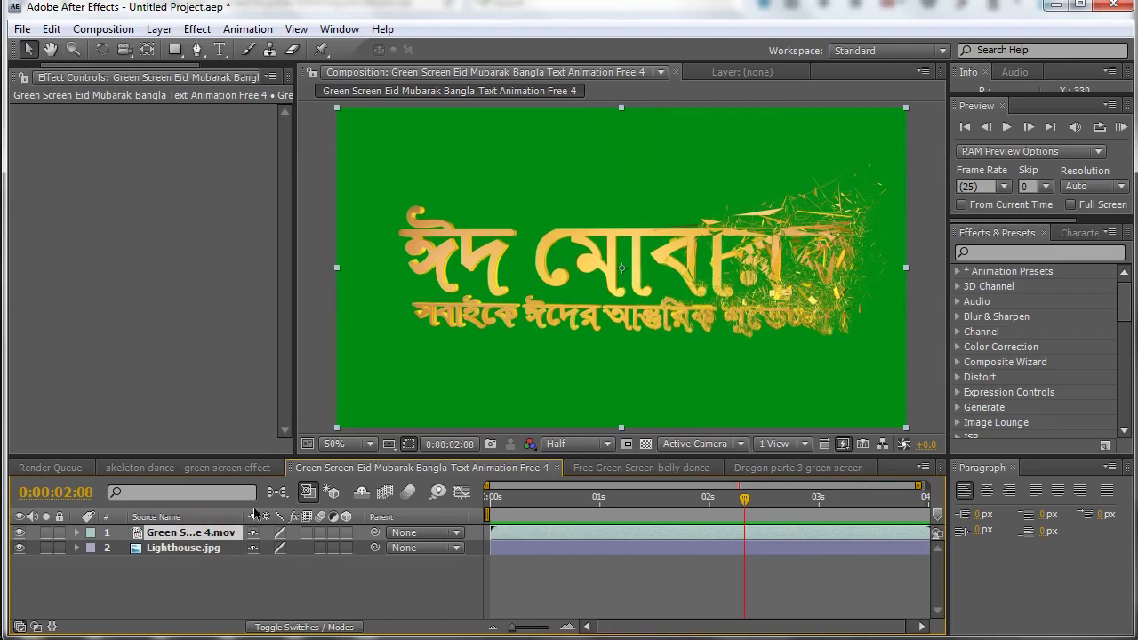
click(600, 443)
click(577, 487)
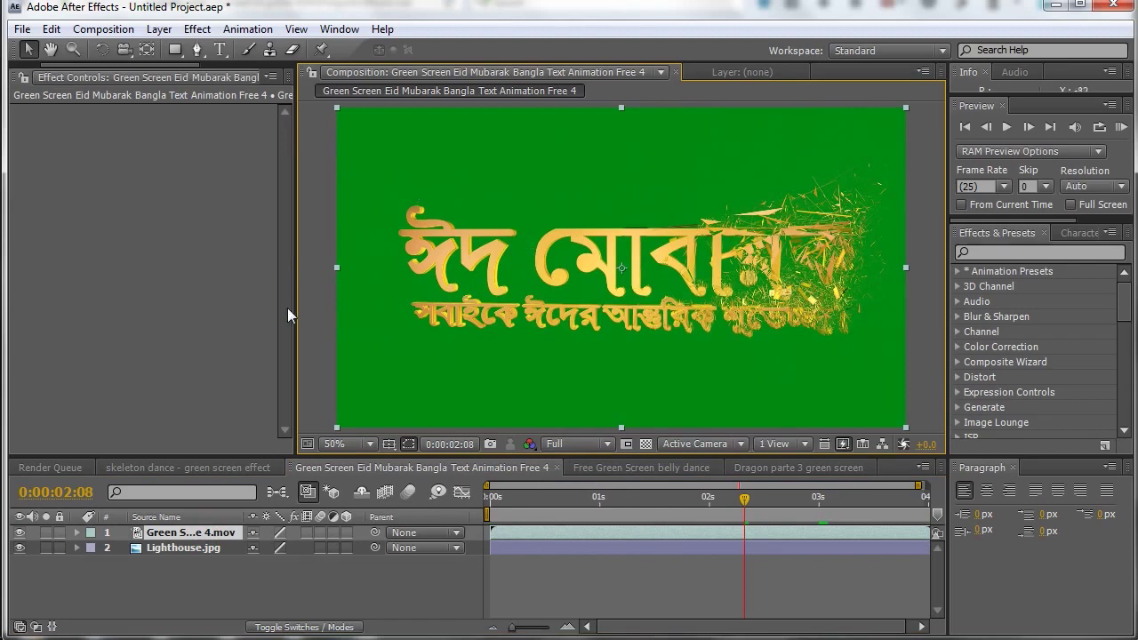
- Apply RobuskeyMovieGreen GPU v1.1 to the Eid Mubarak clip and sample the green background as Key Color
click(190, 29)
mouse_move(390, 224)
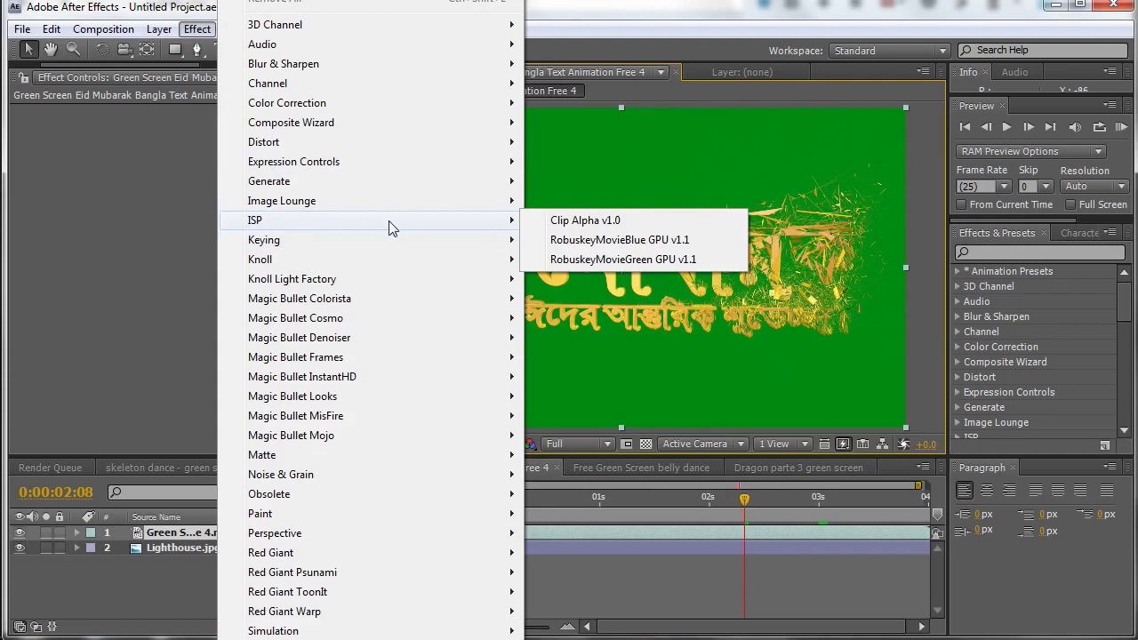
click(625, 260)
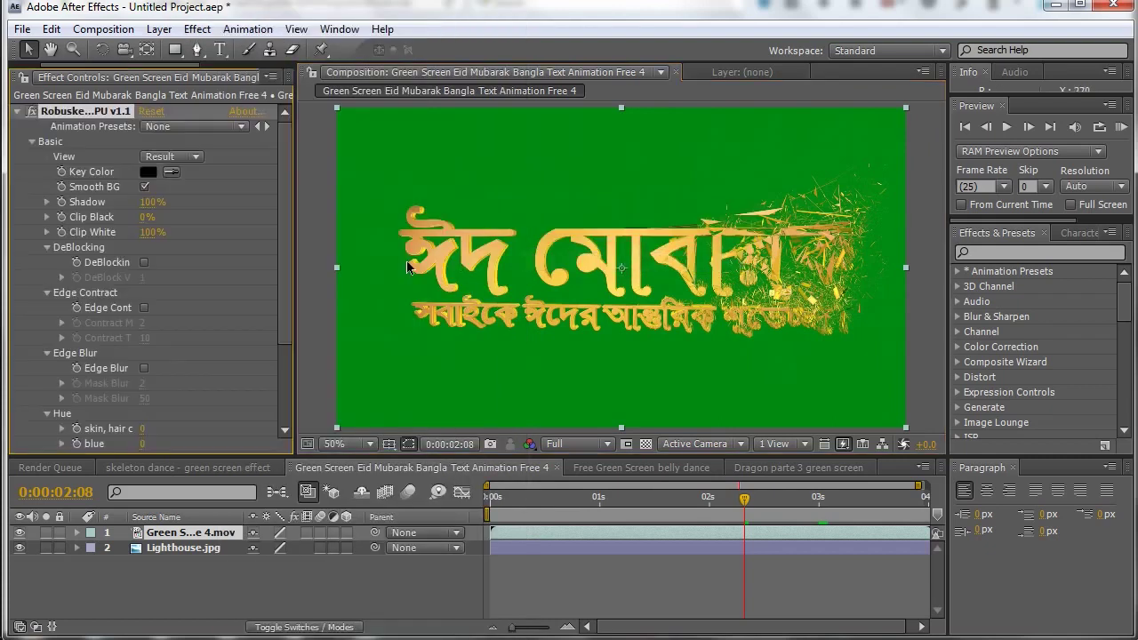
click(168, 173)
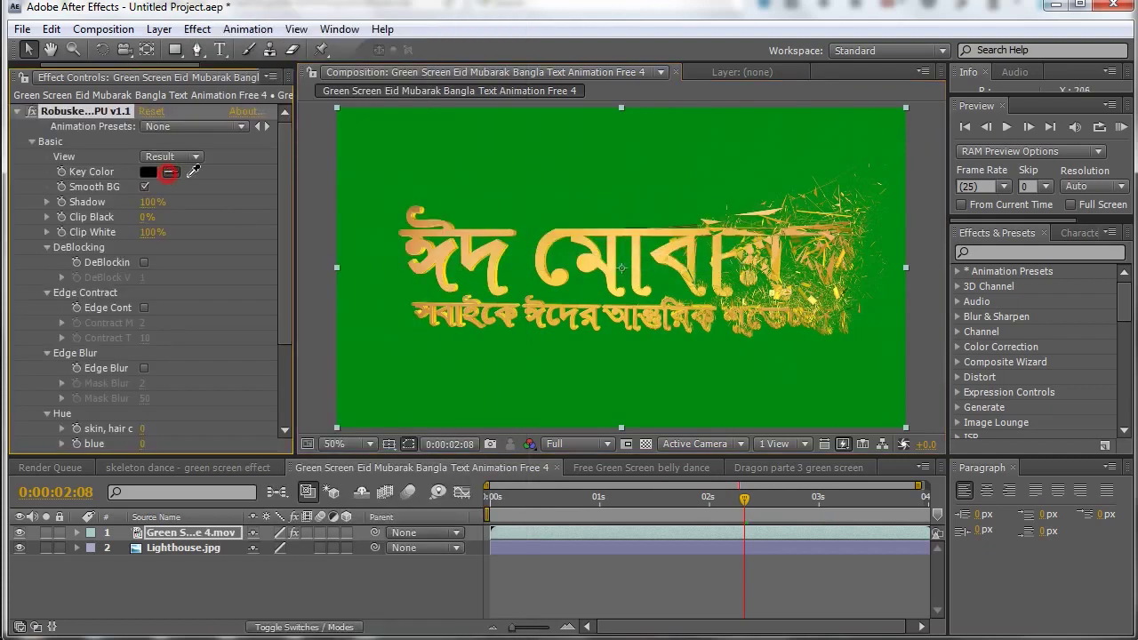
click(562, 197)
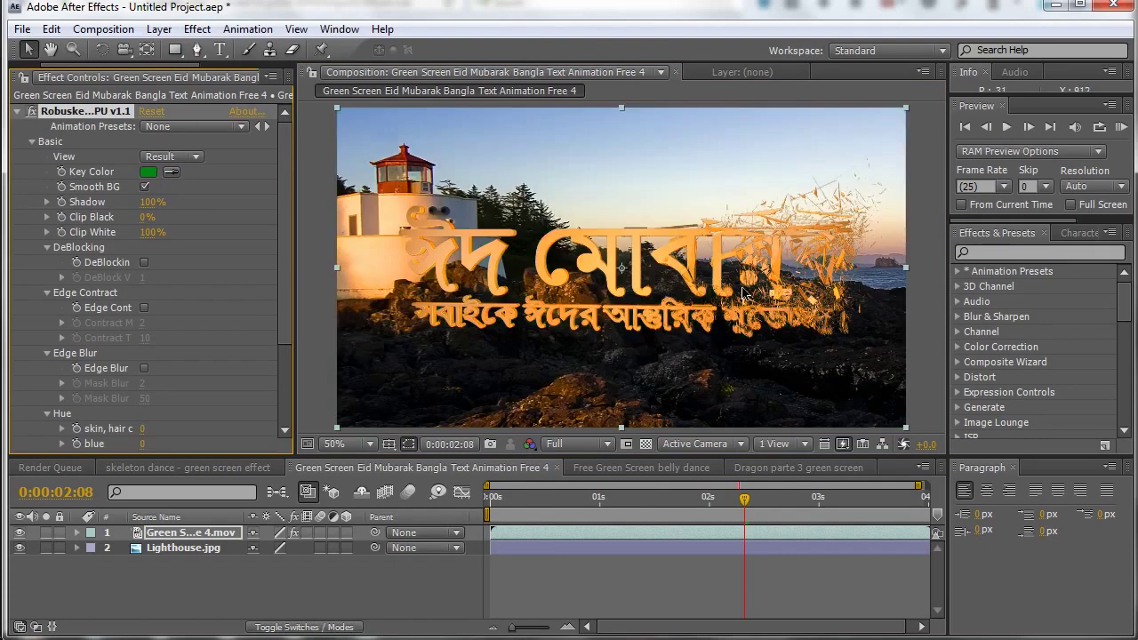
drag(748, 508, 743, 508)
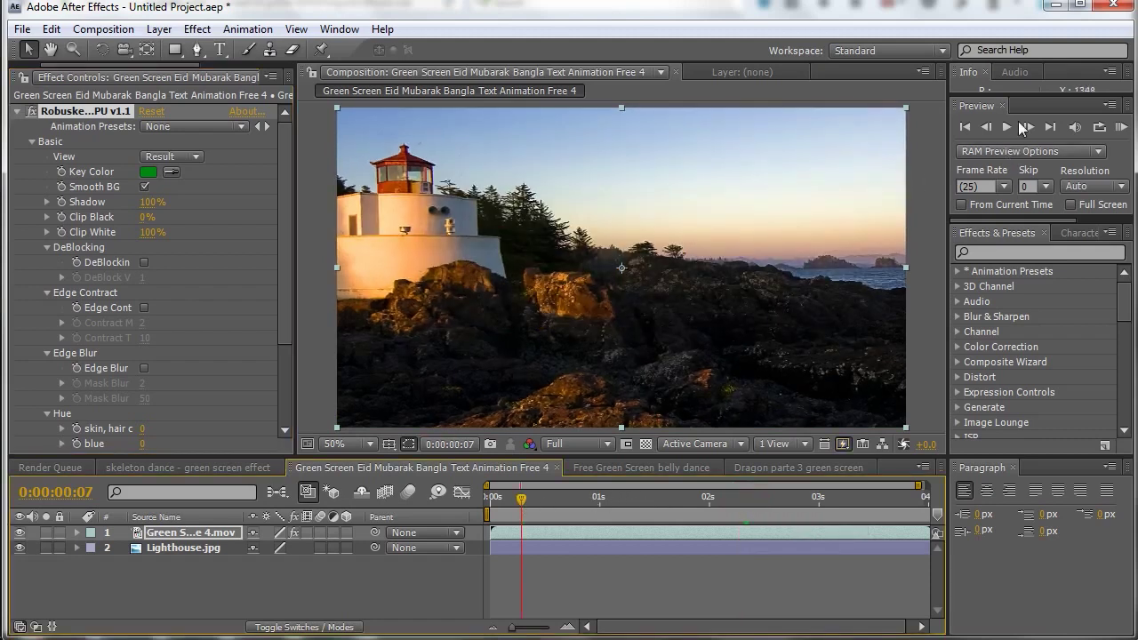
click(1007, 129)
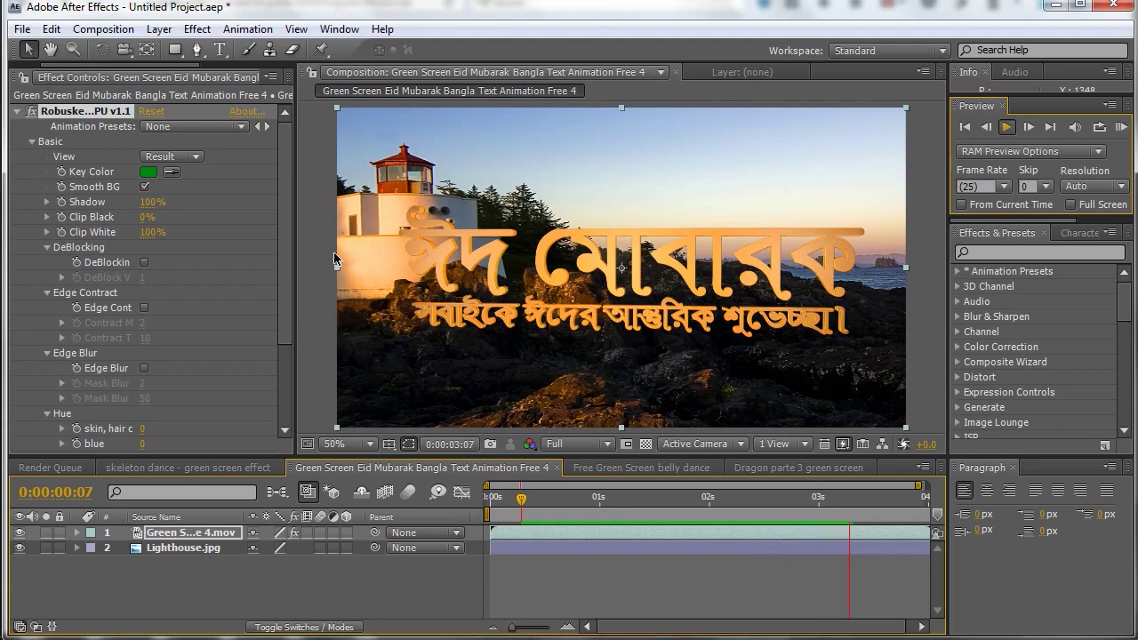
key(space)
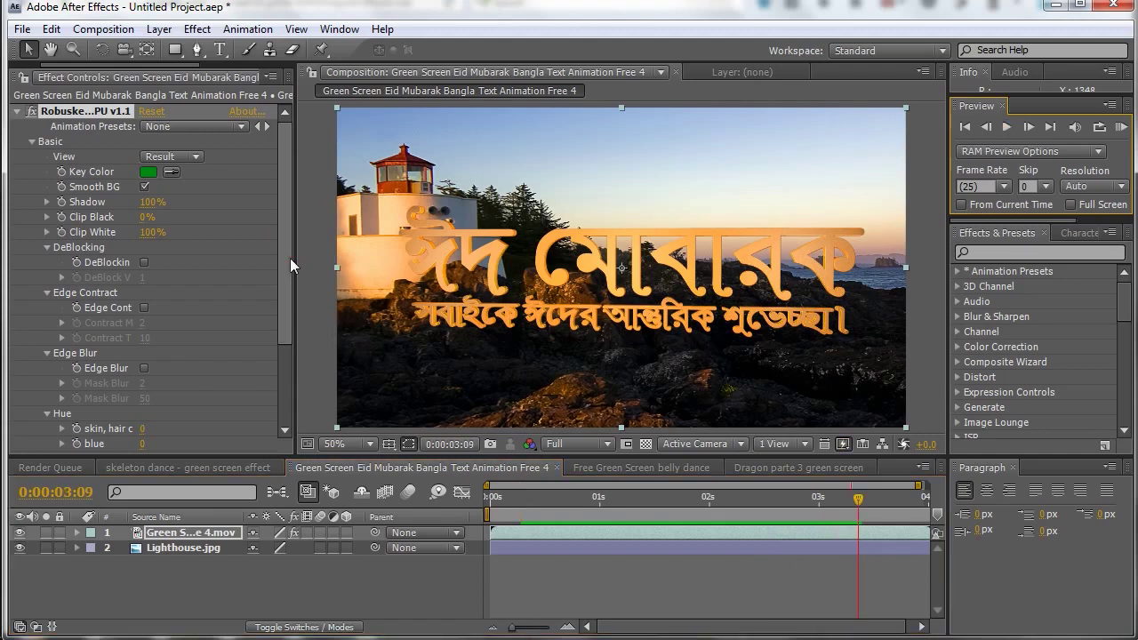
- Toggle Robuskey's DeBlocking on and off, then expand Hue and raise blue to 38
click(144, 263)
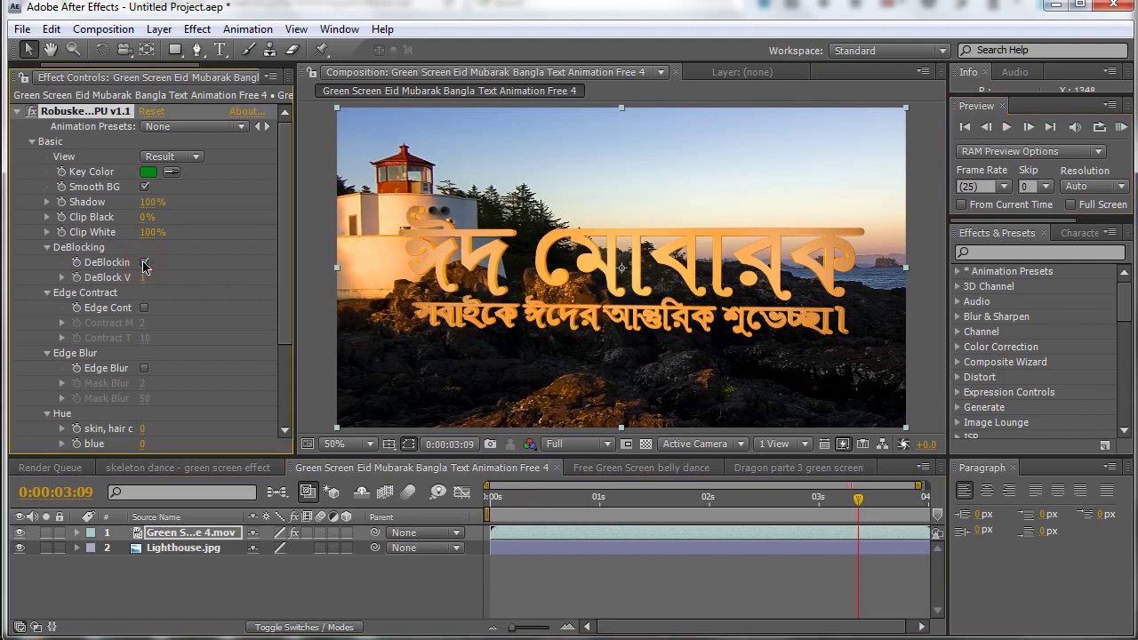
click(144, 263)
drag(287, 304, 286, 387)
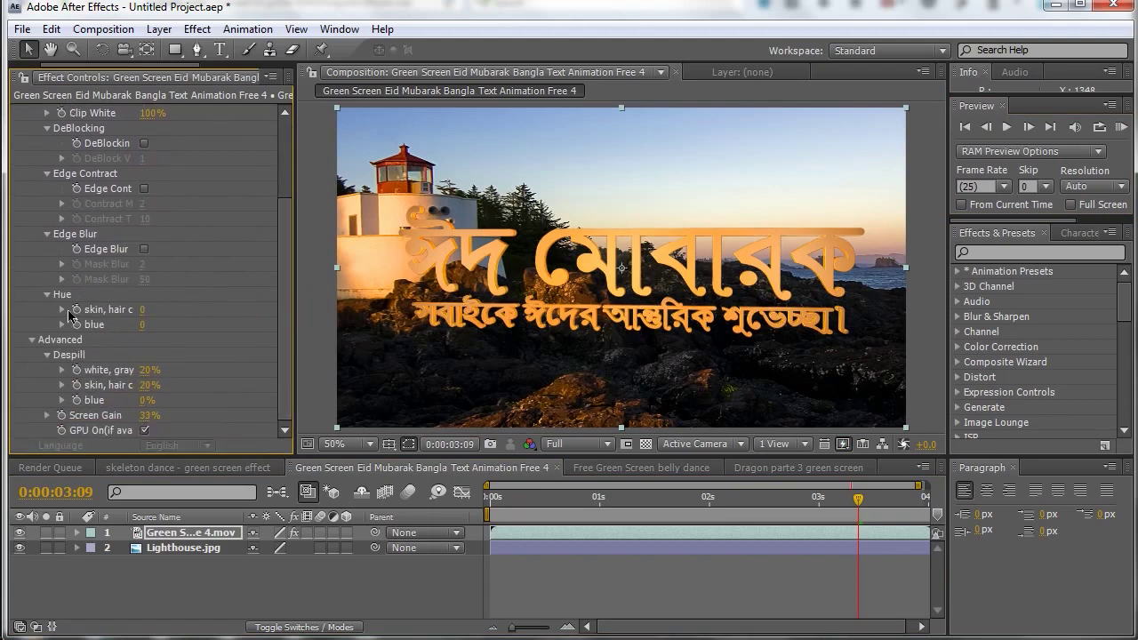
click(68, 310)
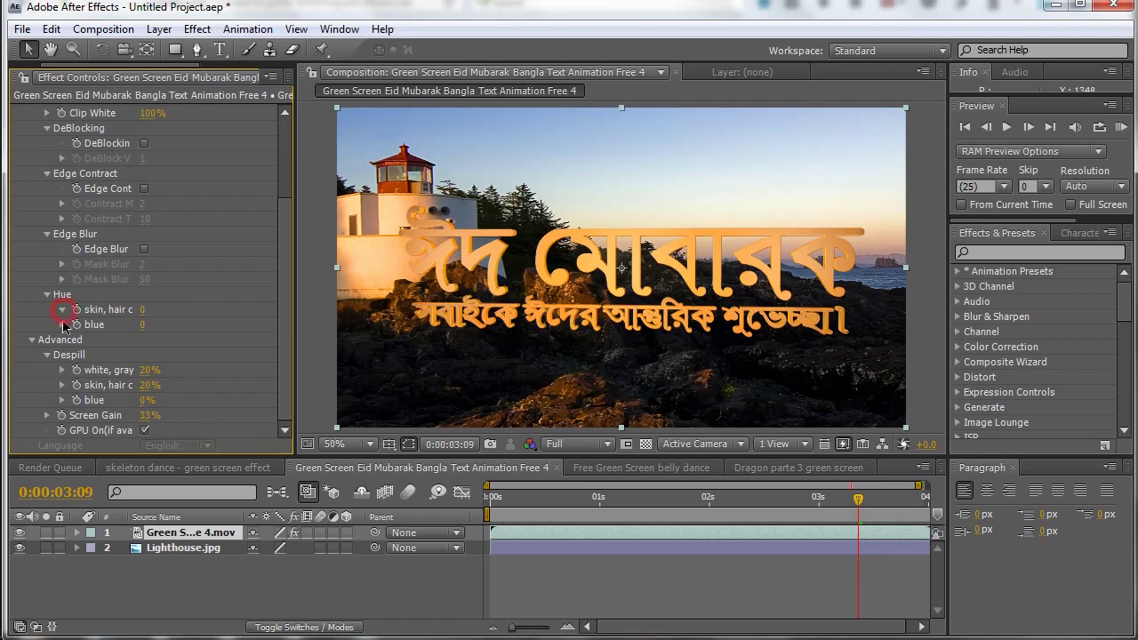
click(62, 309)
click(62, 349)
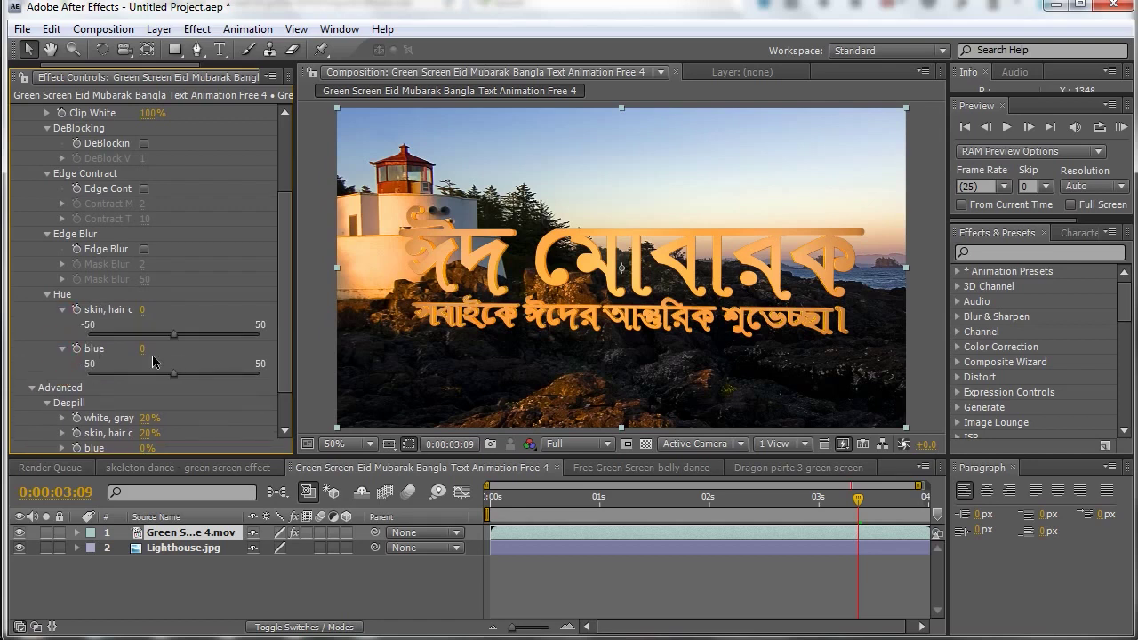
mouse_move(174, 374)
mouse_down()
mouse_move(221, 374)
mouse_move(237, 392)
mouse_up()
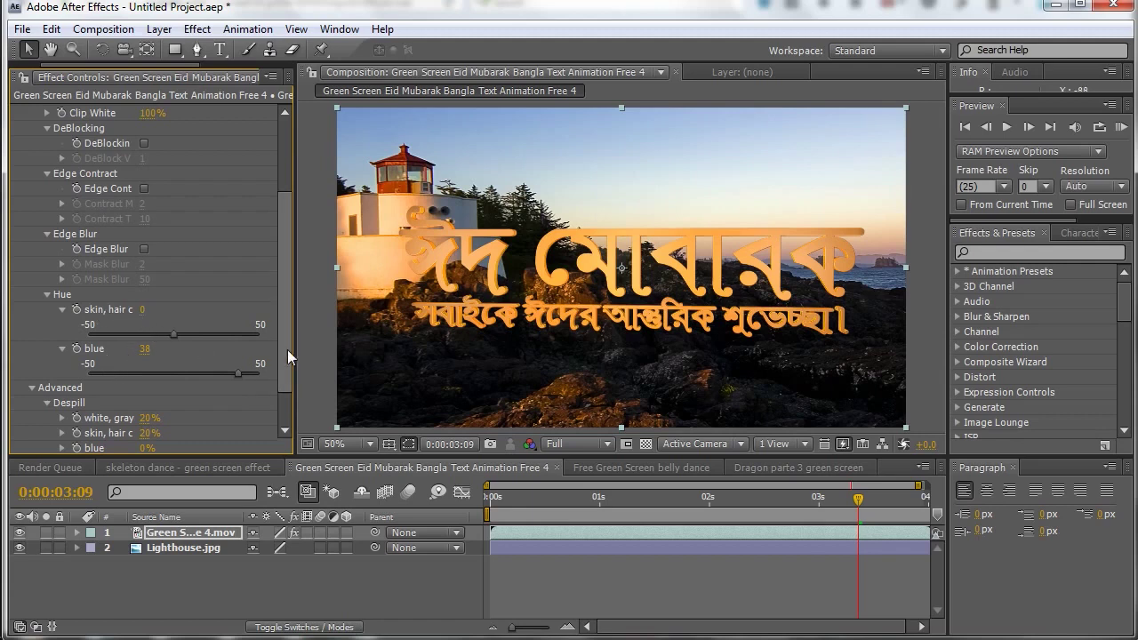
- Raise Robuskey's Despill skin/hair amount to 34%
scroll(287, 349, down, 3)
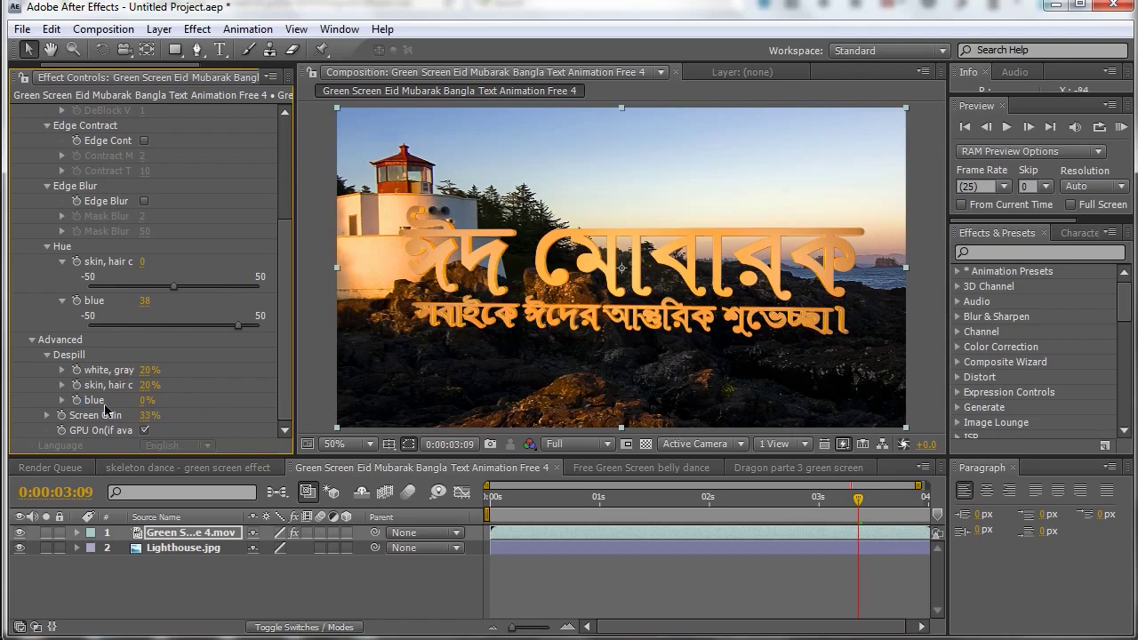
drag(146, 390, 164, 386)
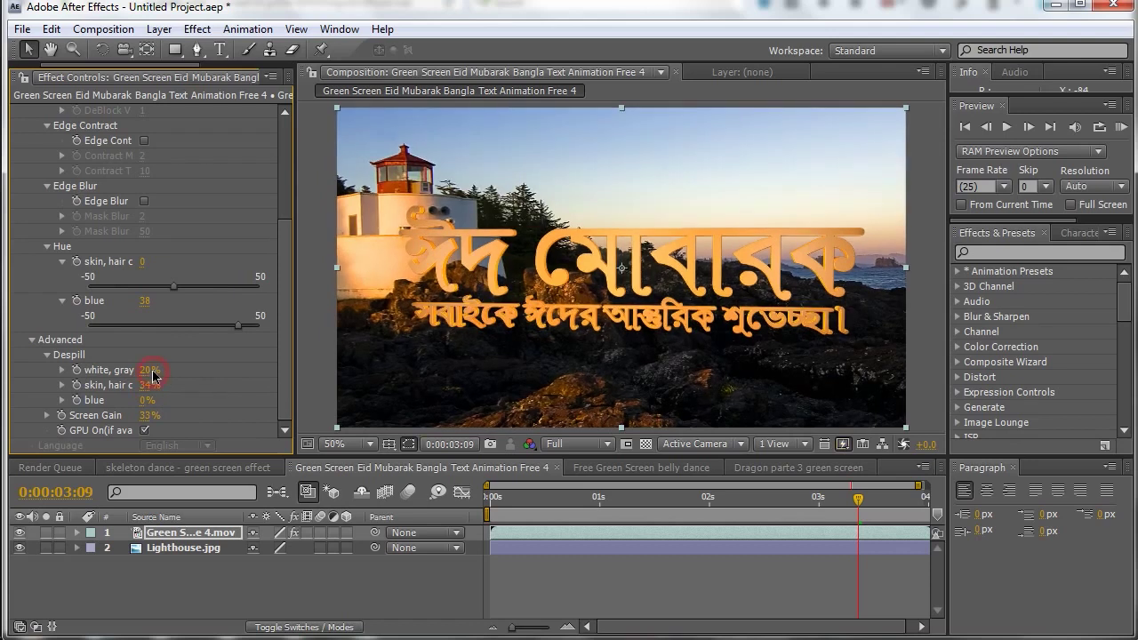
click(153, 375)
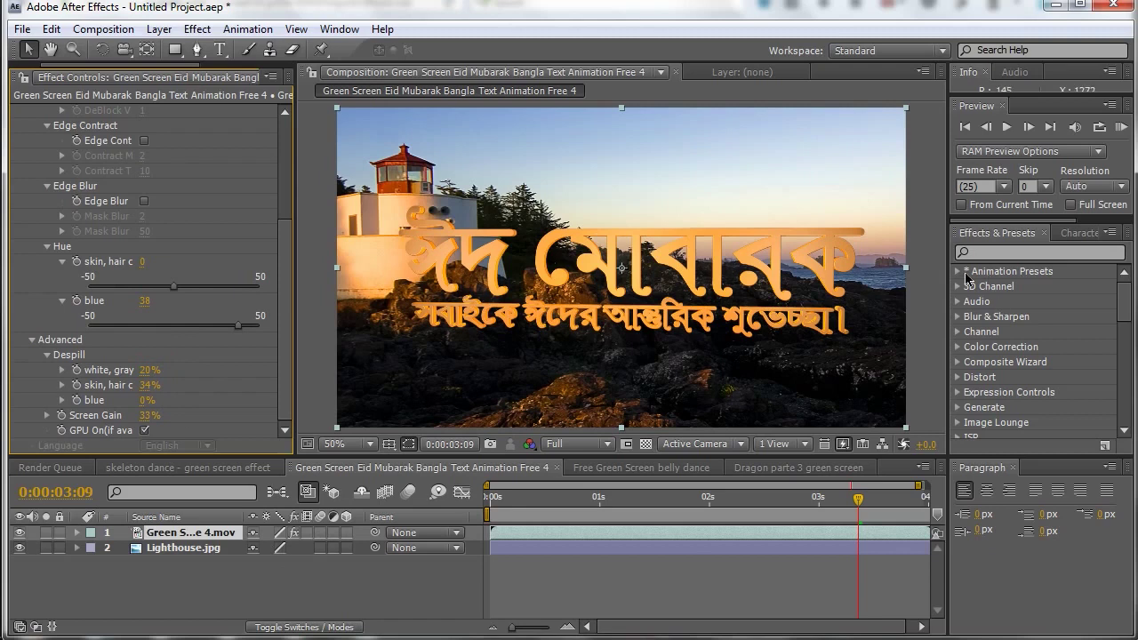
- Apply the ToonitV2 Heat Vision Crayons preset to the Eid Mubarak text
click(958, 271)
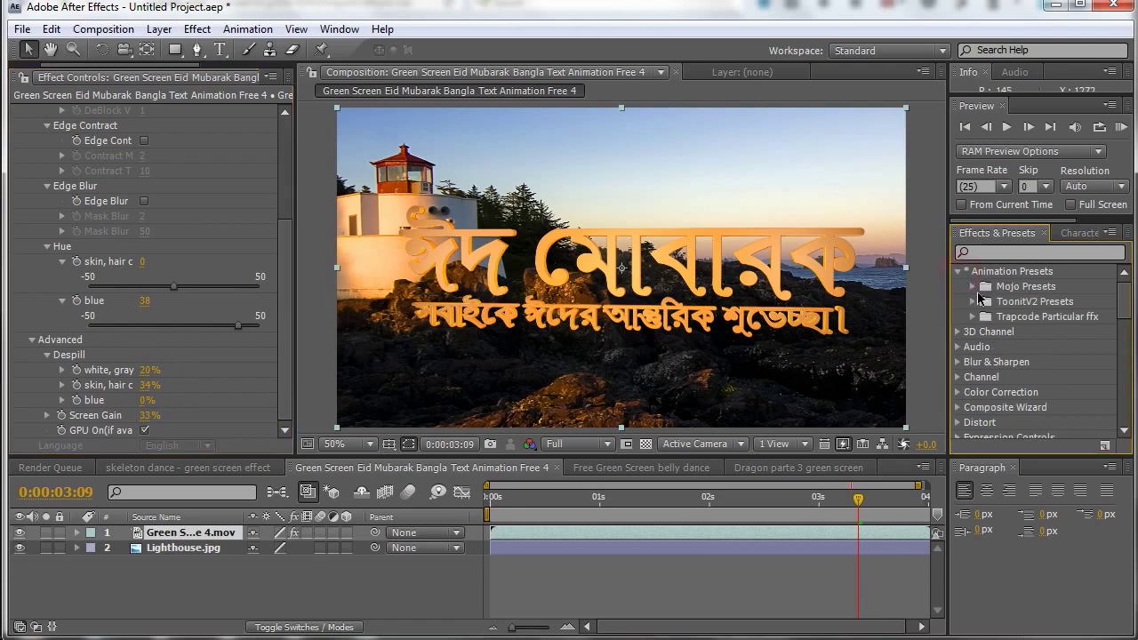
click(974, 301)
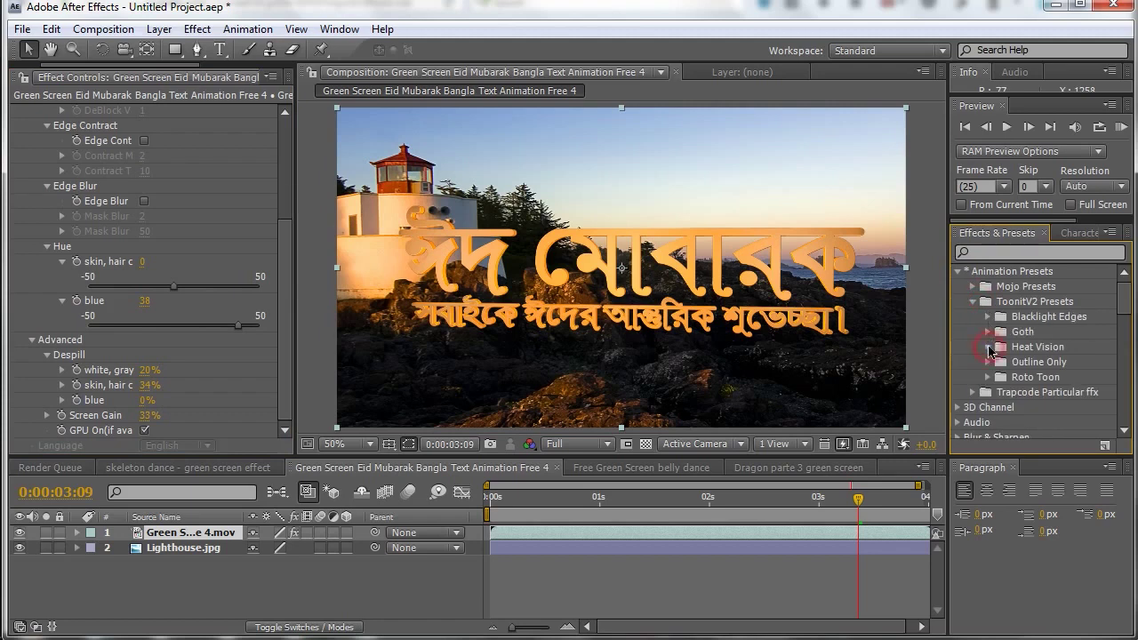
click(988, 346)
mouse_move(1035, 384)
mouse_down()
mouse_move(764, 279)
mouse_move(591, 293)
mouse_move(629, 286)
mouse_move(614, 272)
mouse_up()
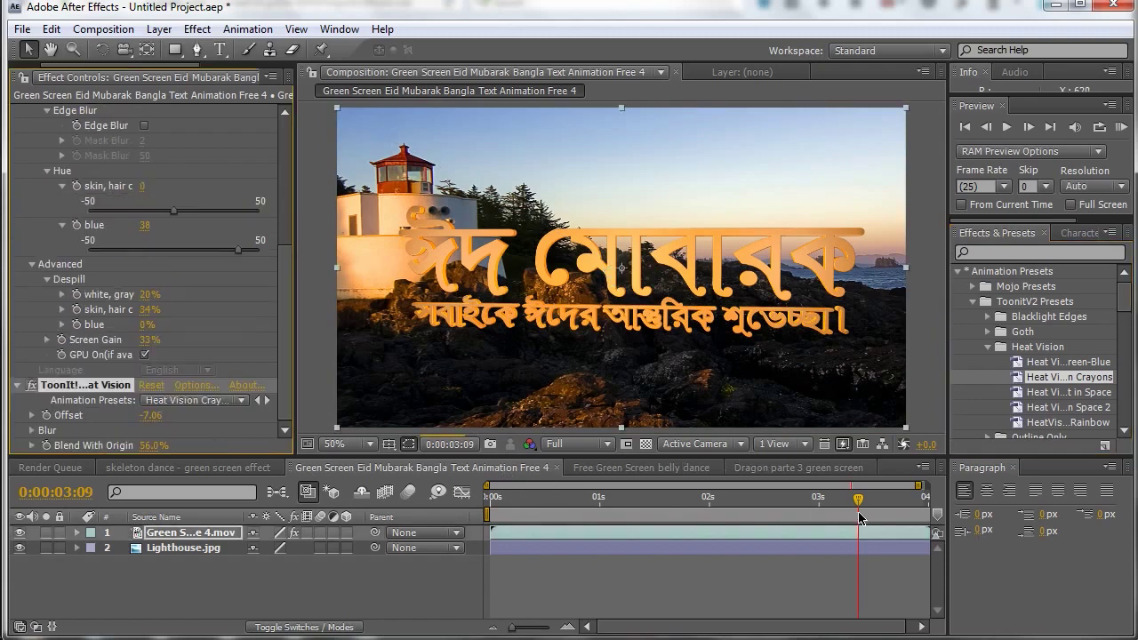
- Scrub the timeline from the start to watch the text shatter into crayon fragments
drag(860, 505, 622, 502)
drag(553, 510, 481, 515)
drag(653, 517, 702, 514)
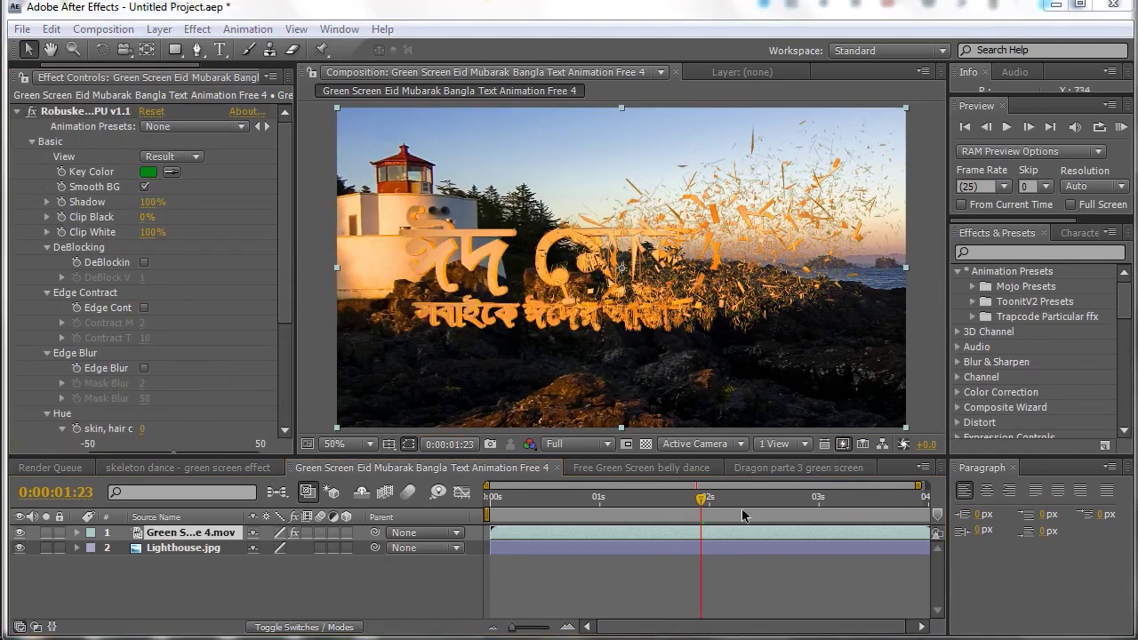
click(757, 505)
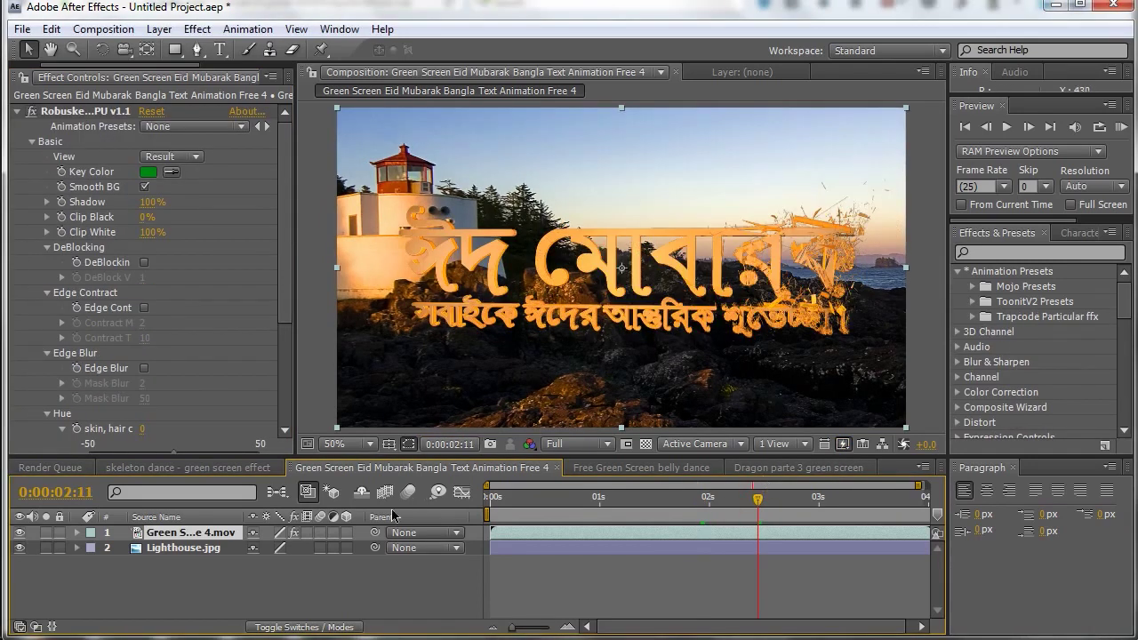
click(617, 466)
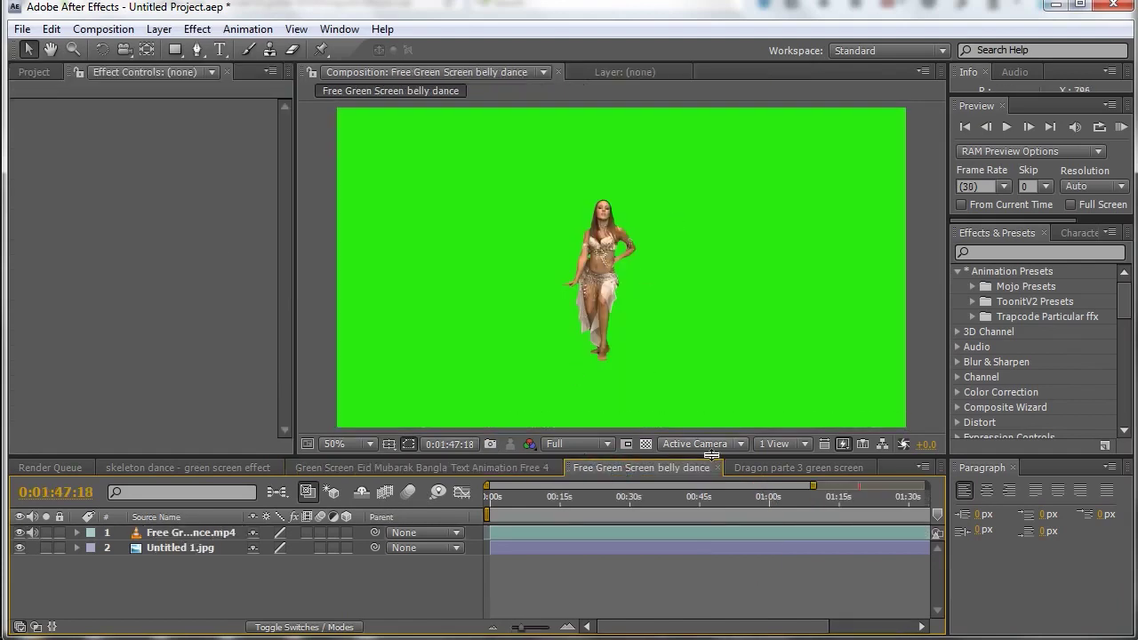
- Jump to 15 seconds, widen the time navigator to the full two minutes, and zoom the viewer
click(560, 503)
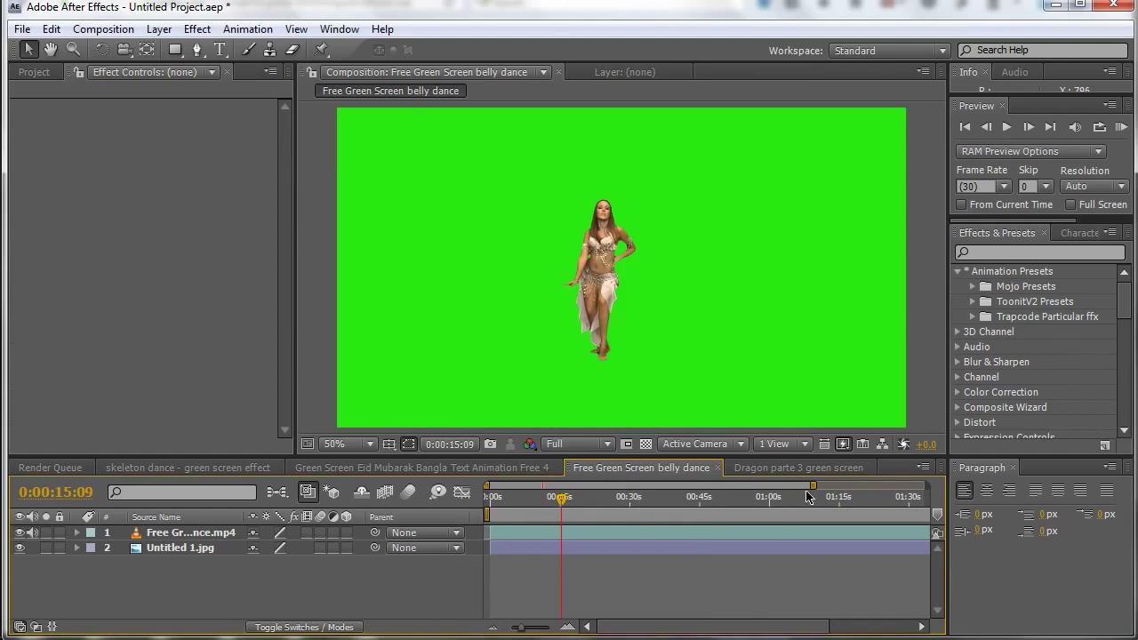
mouse_move(813, 486)
mouse_down()
mouse_move(913, 487)
mouse_move(915, 497)
mouse_up()
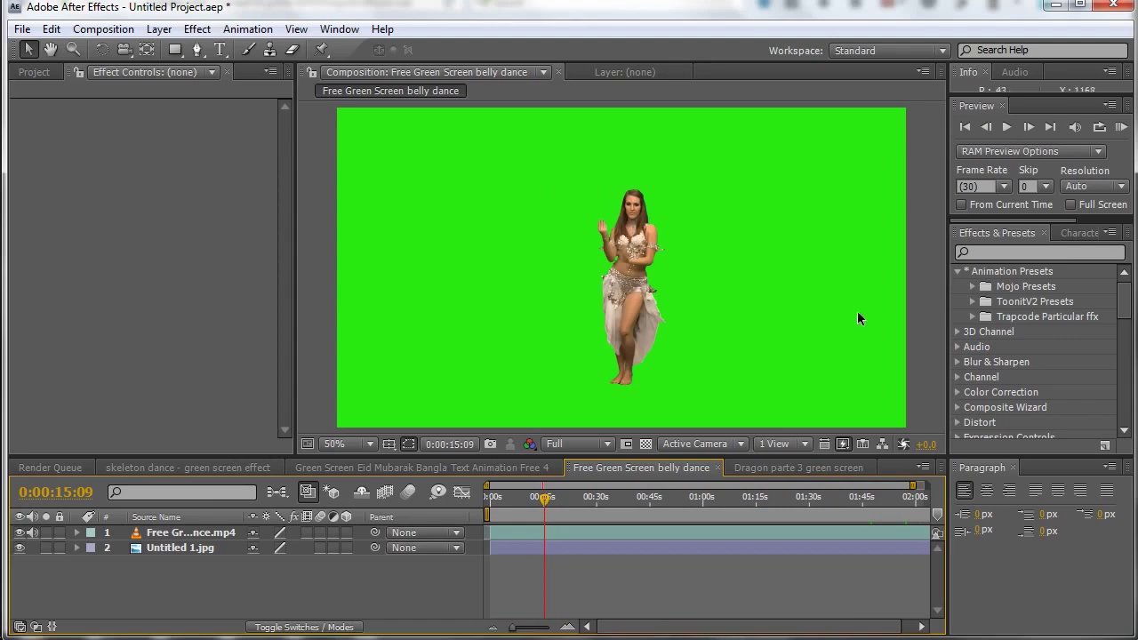
scroll(645, 256, up, 7)
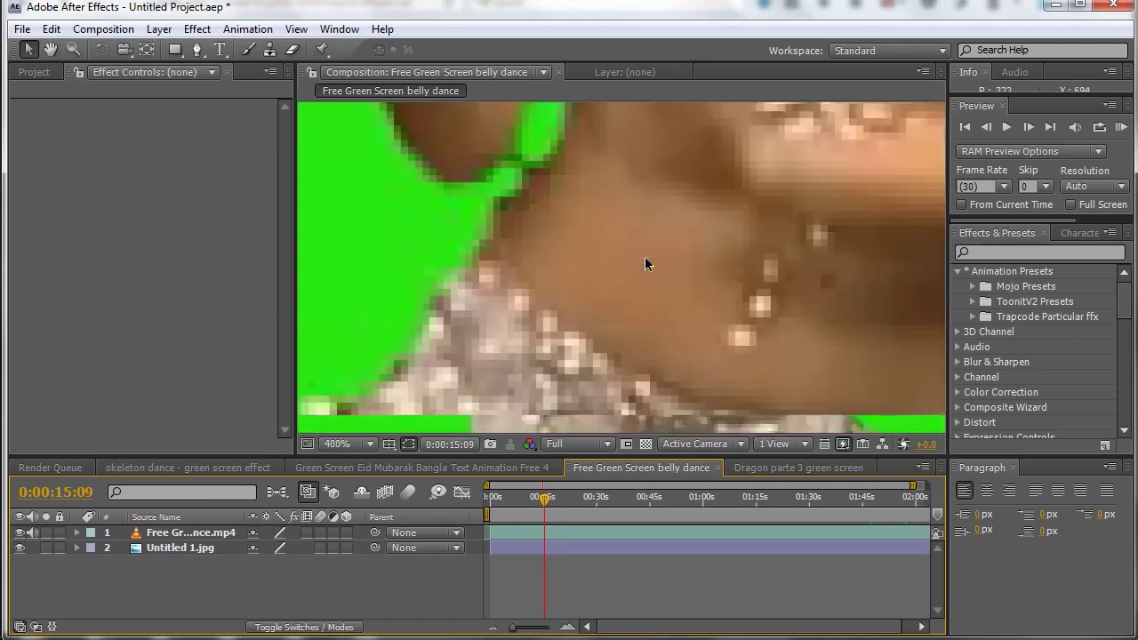
scroll(644, 256, down, 3)
scroll(637, 255, down, 1)
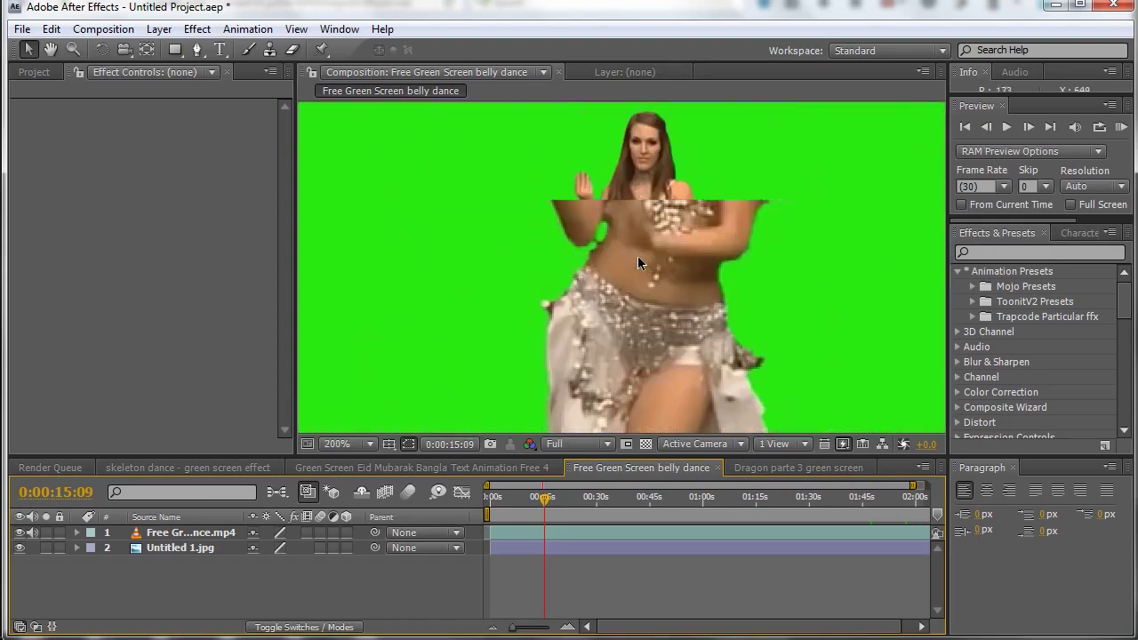
scroll(637, 255, up, 1)
scroll(650, 214, up, 1)
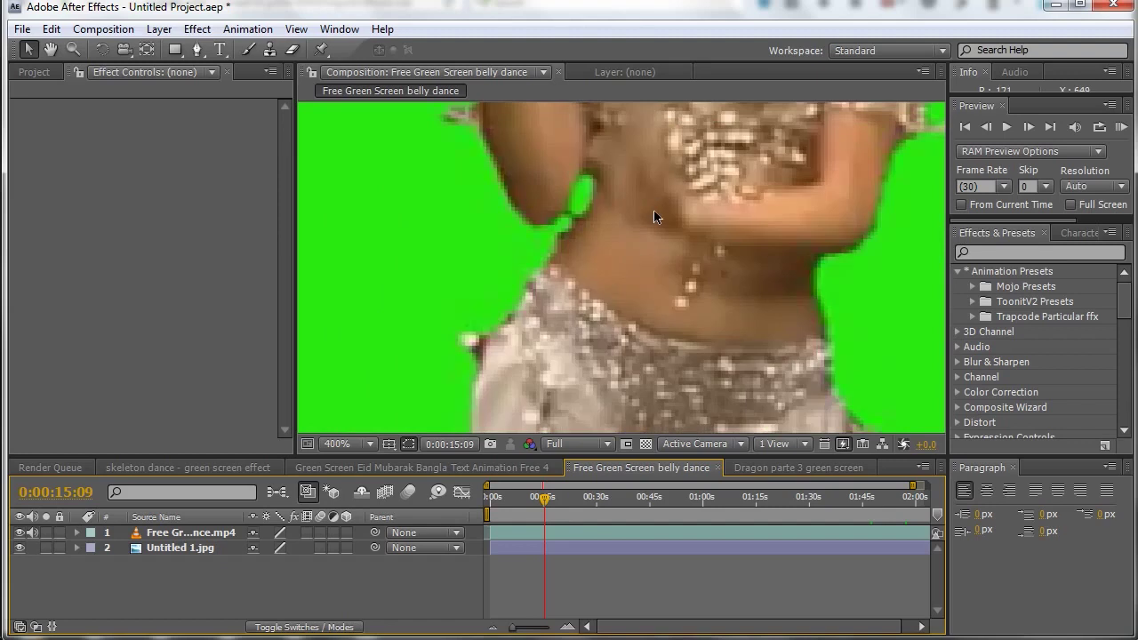
- Pan across the dancer's neck and chest to inspect edges, then set the viewer to Fit
key(h)
mouse_move(648, 157)
mouse_down()
mouse_move(711, 183)
mouse_move(721, 317)
mouse_up()
key(v)
scroll(730, 299, down, 1)
scroll(729, 299, down, 3)
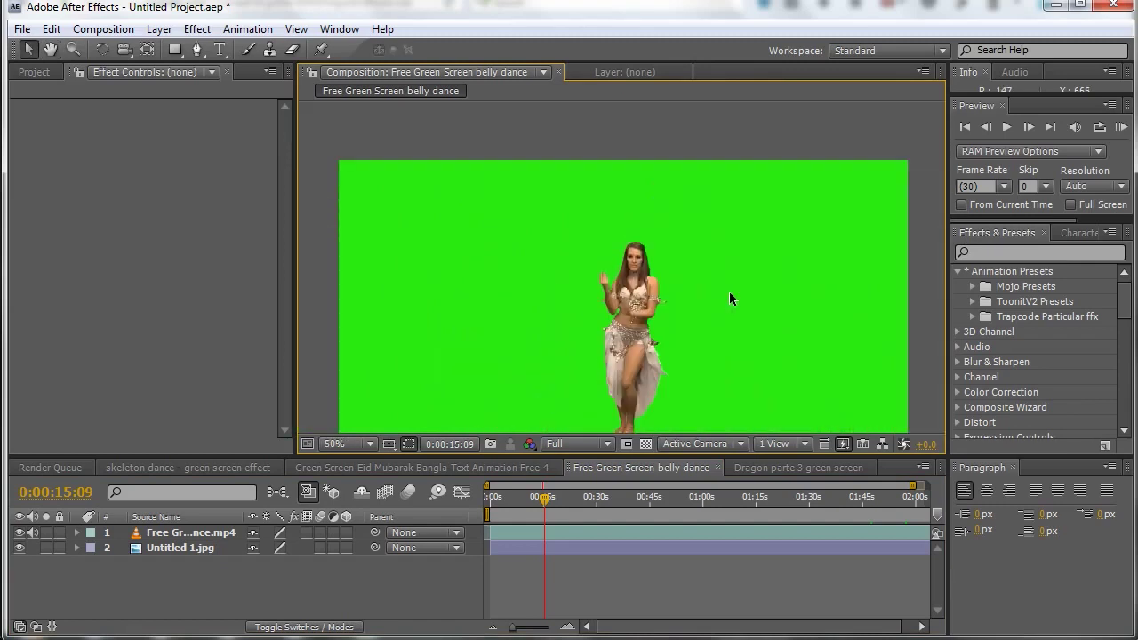
scroll(623, 326, up, 2)
key(h)
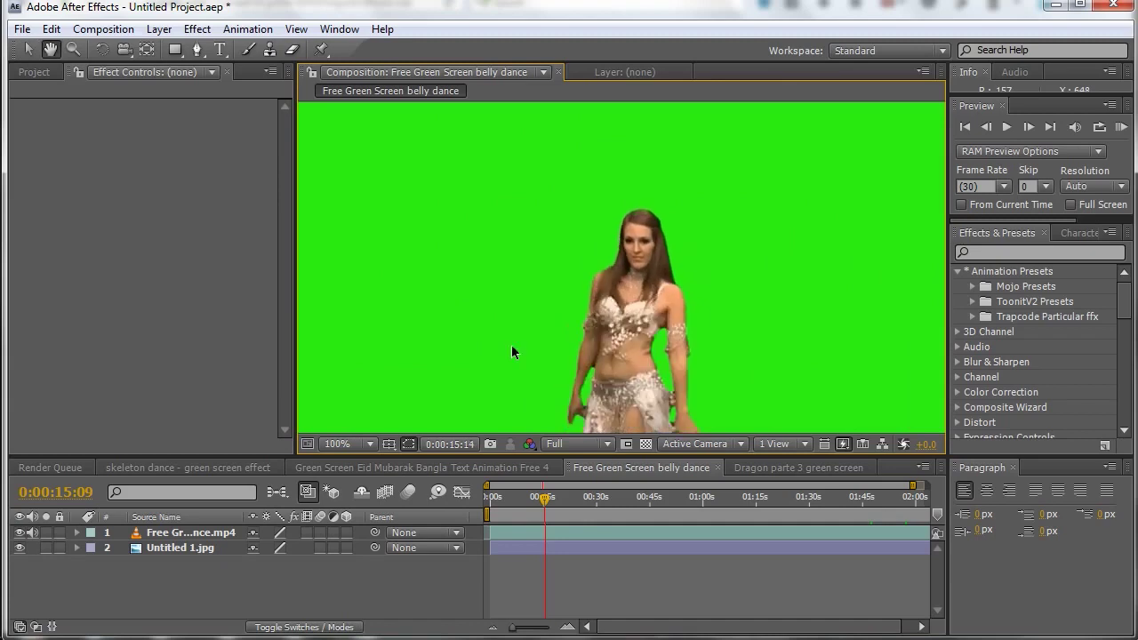
key(v)
click(368, 444)
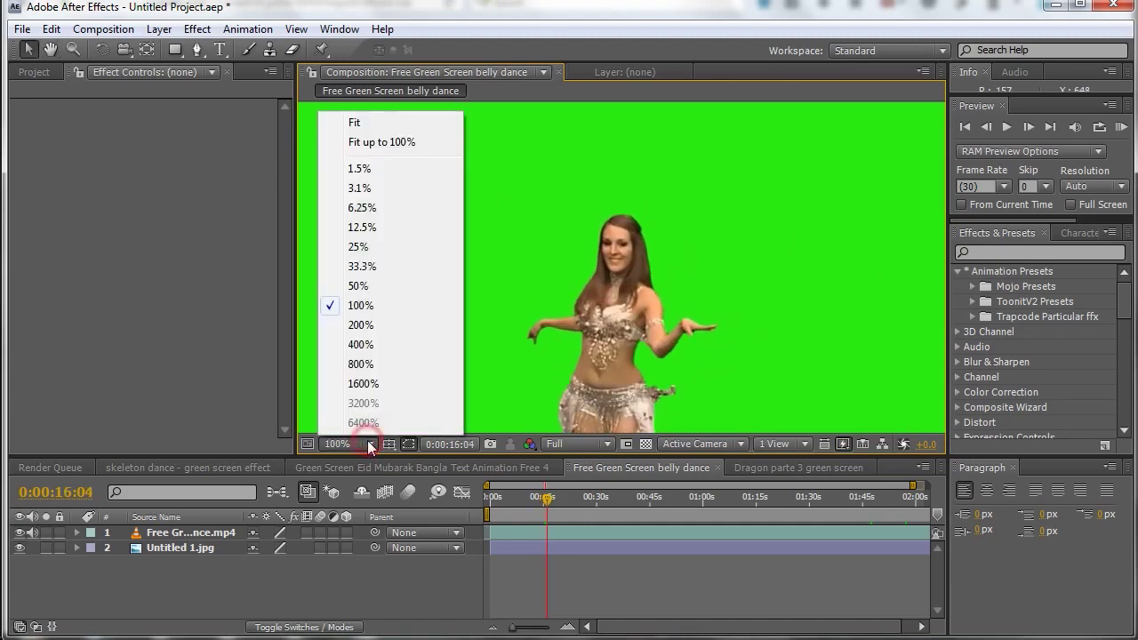
click(384, 122)
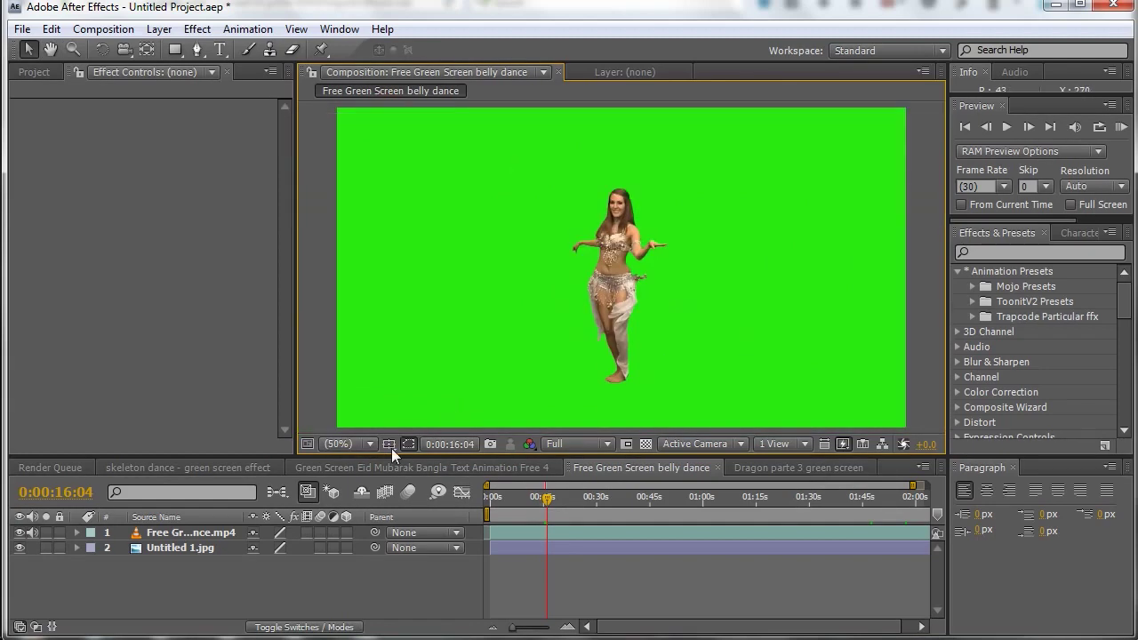
click(178, 533)
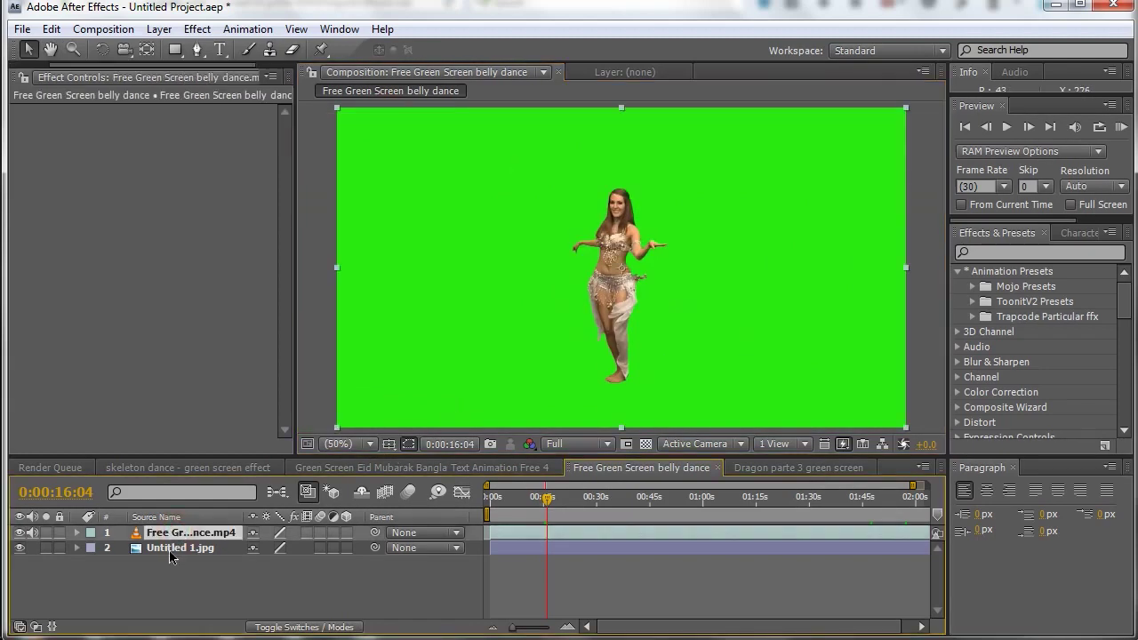
- Apply RobuskeyMovieGreen to the belly dance clip and sample the green screen as Key Color
click(167, 549)
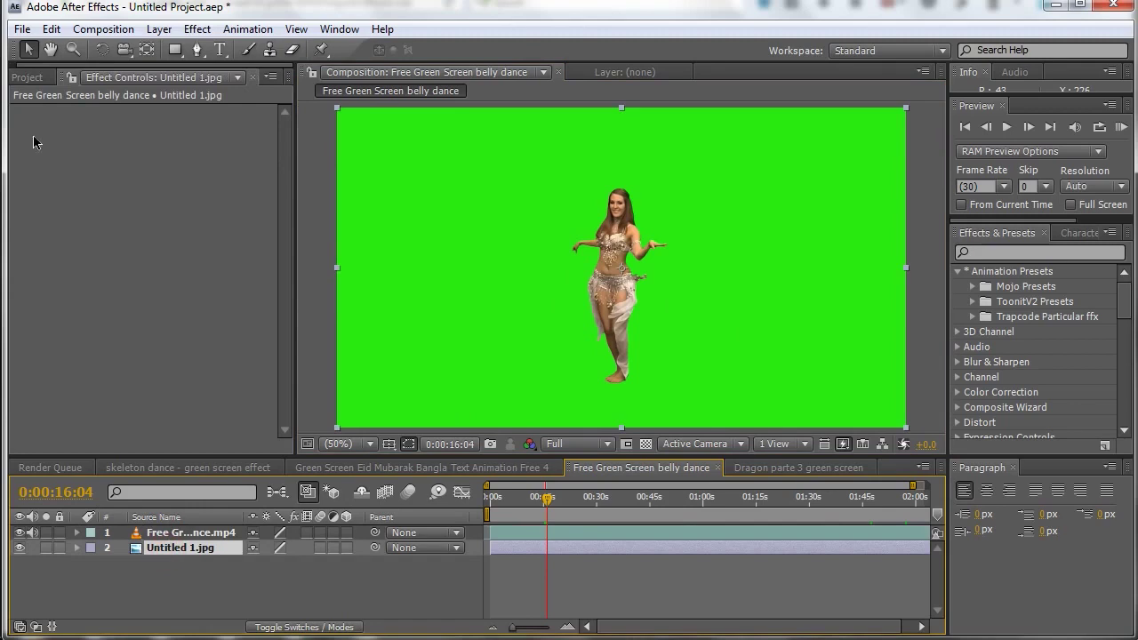
click(217, 533)
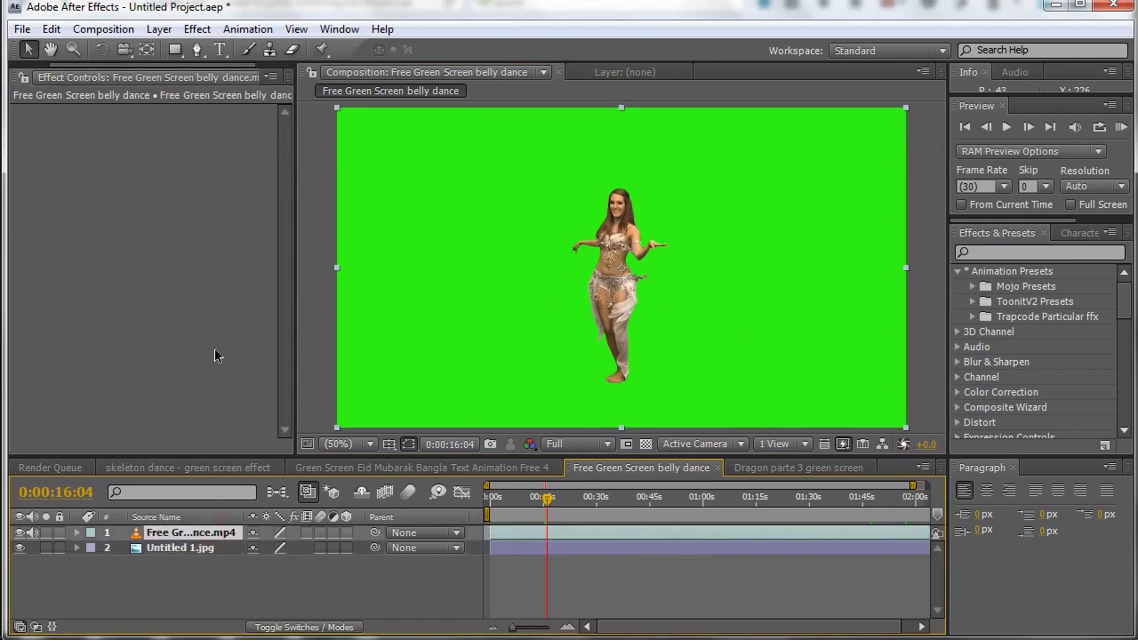
click(197, 28)
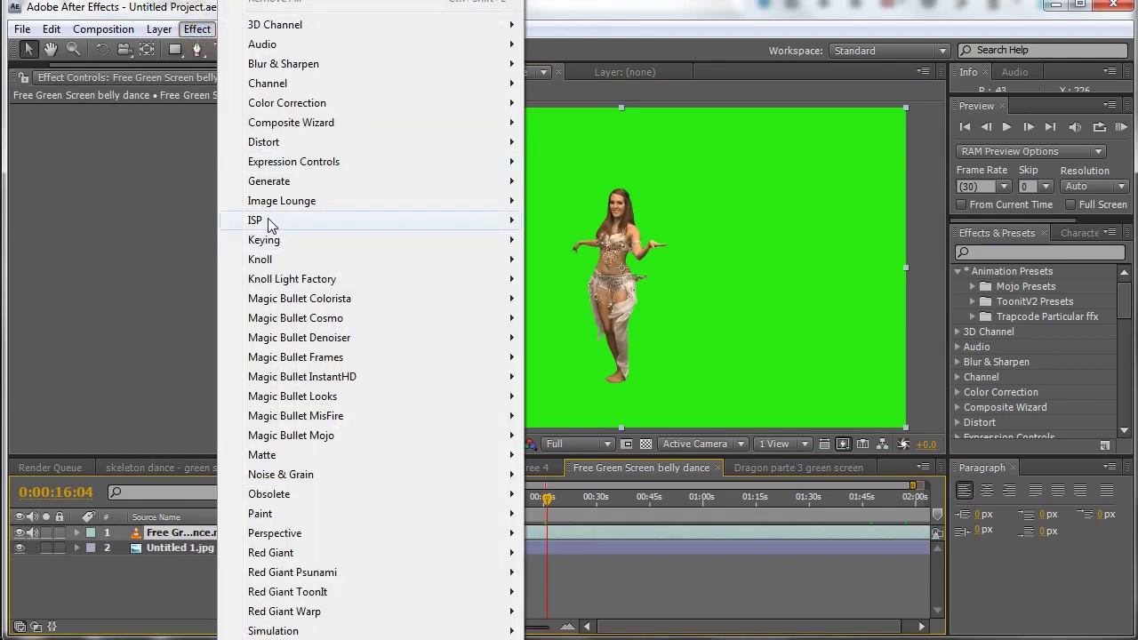
mouse_move(267, 217)
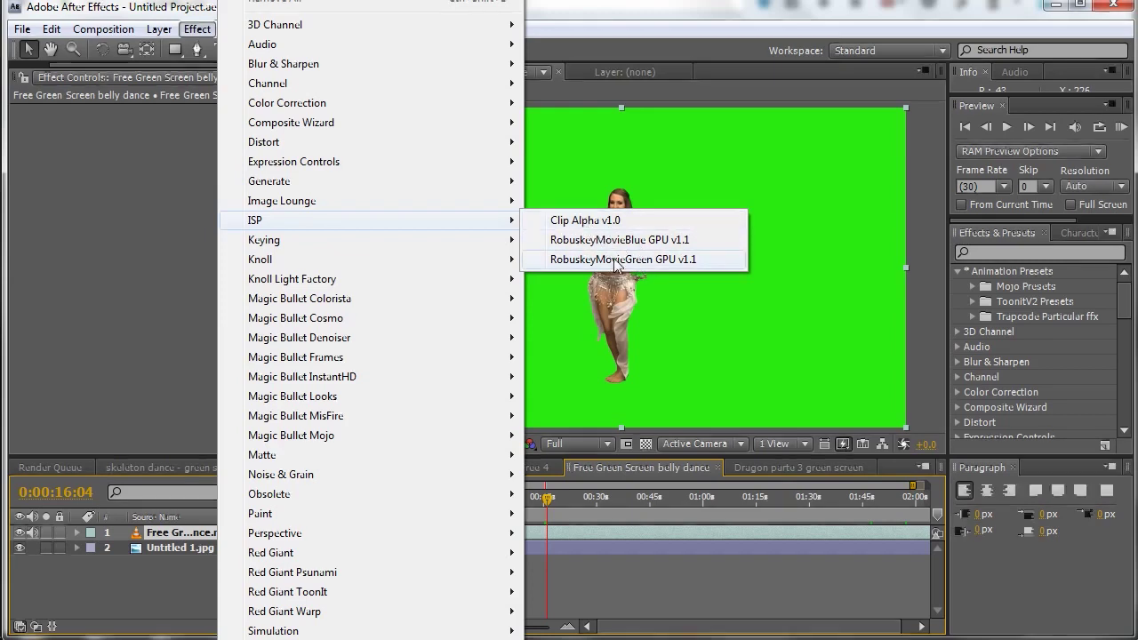
click(616, 259)
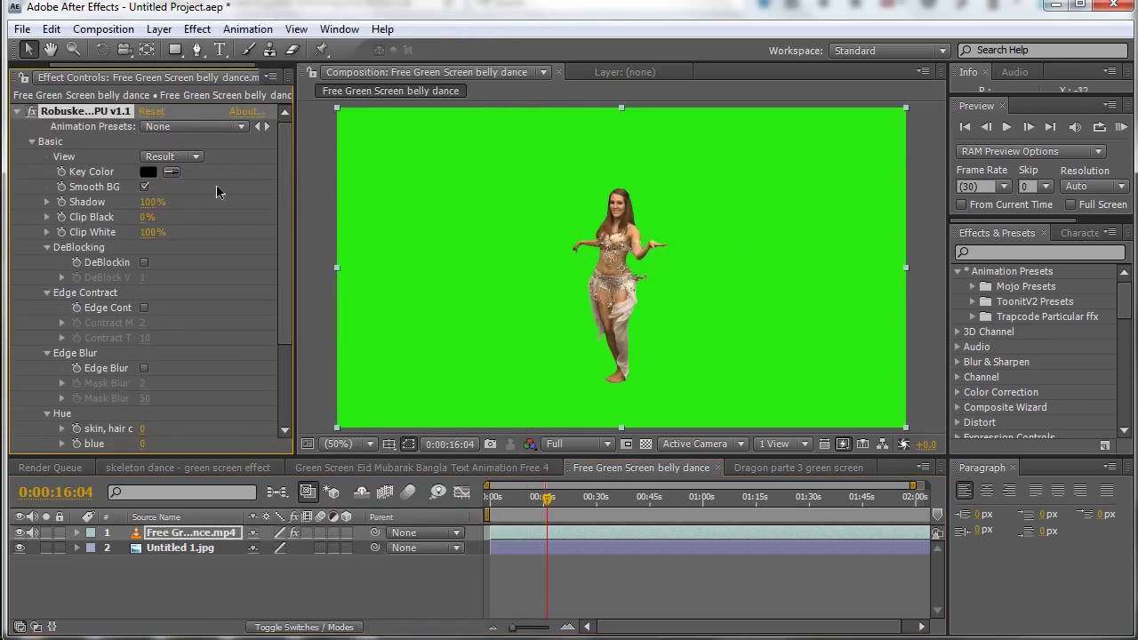
click(172, 173)
click(537, 201)
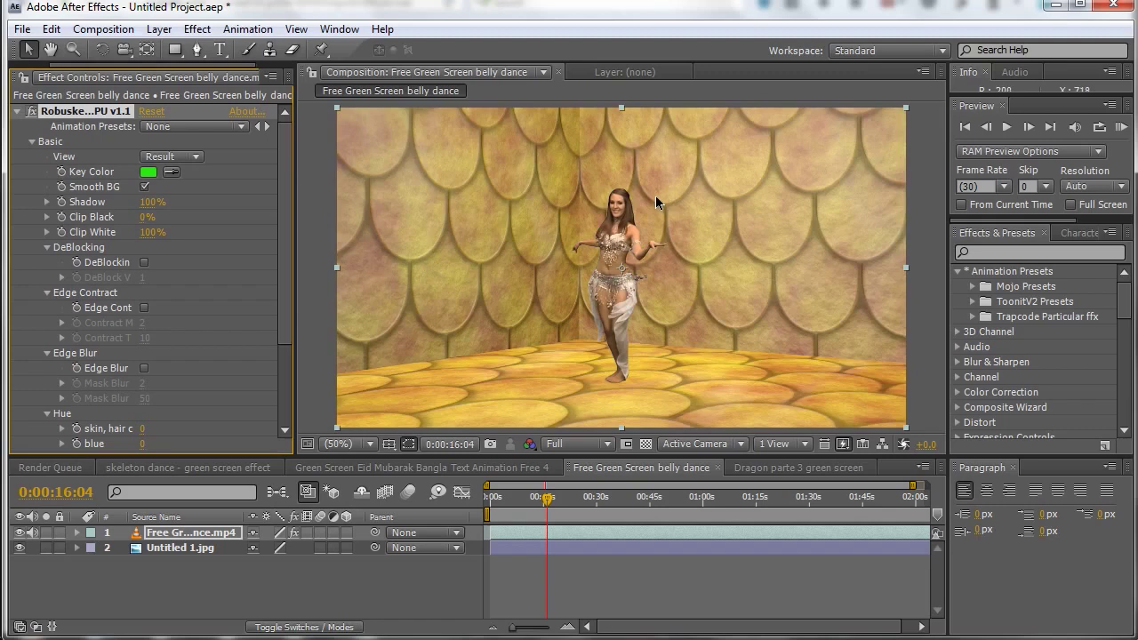
- Zoom in on the dancer, enable Edge Contract, and set Robuskey's View to Matte
key(period)
key(period)
key(comma)
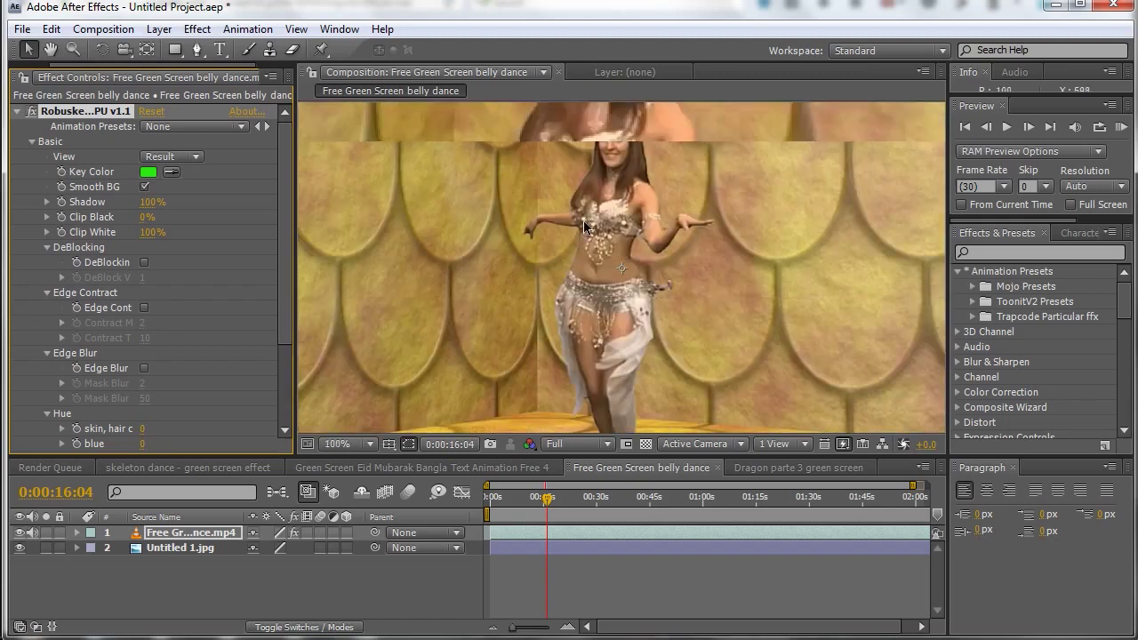
key(period)
key(period)
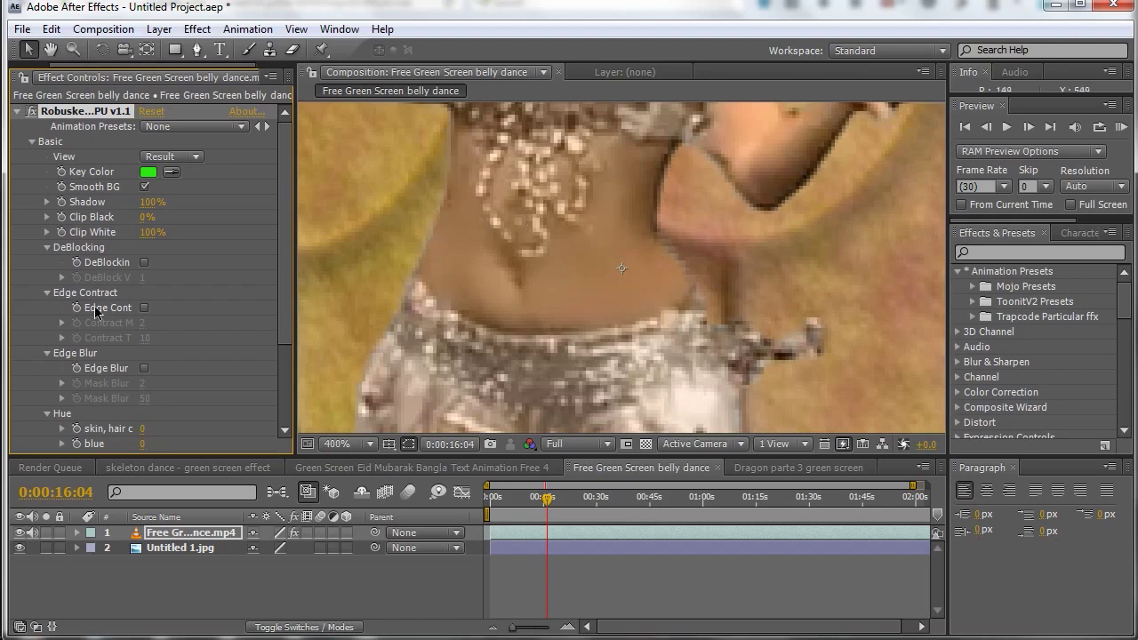
click(144, 309)
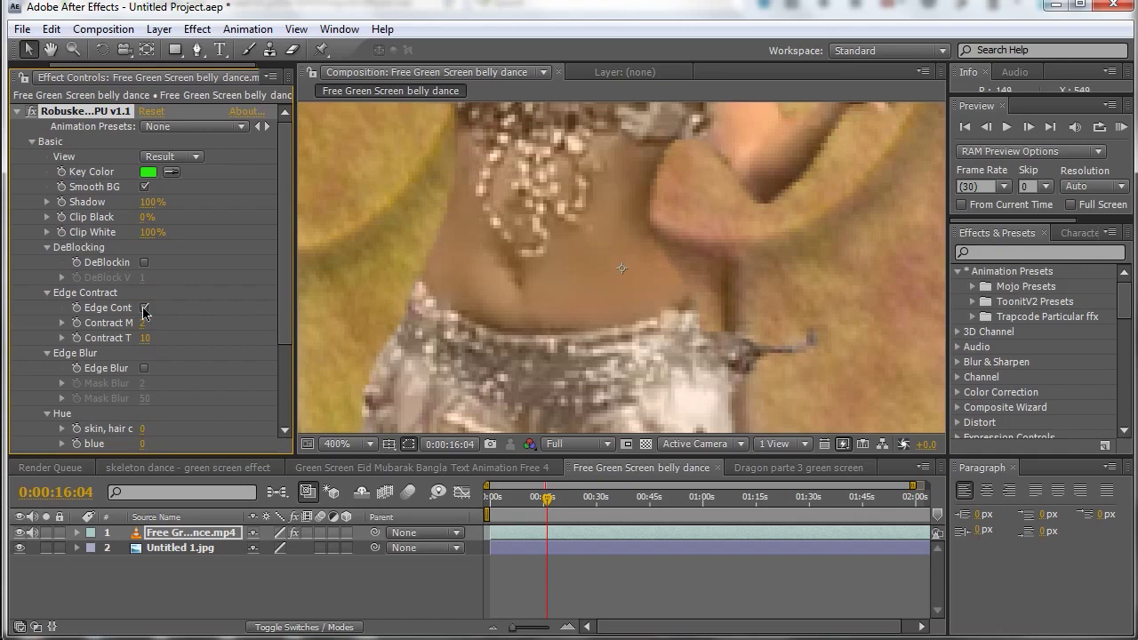
scroll(661, 298, down, 2)
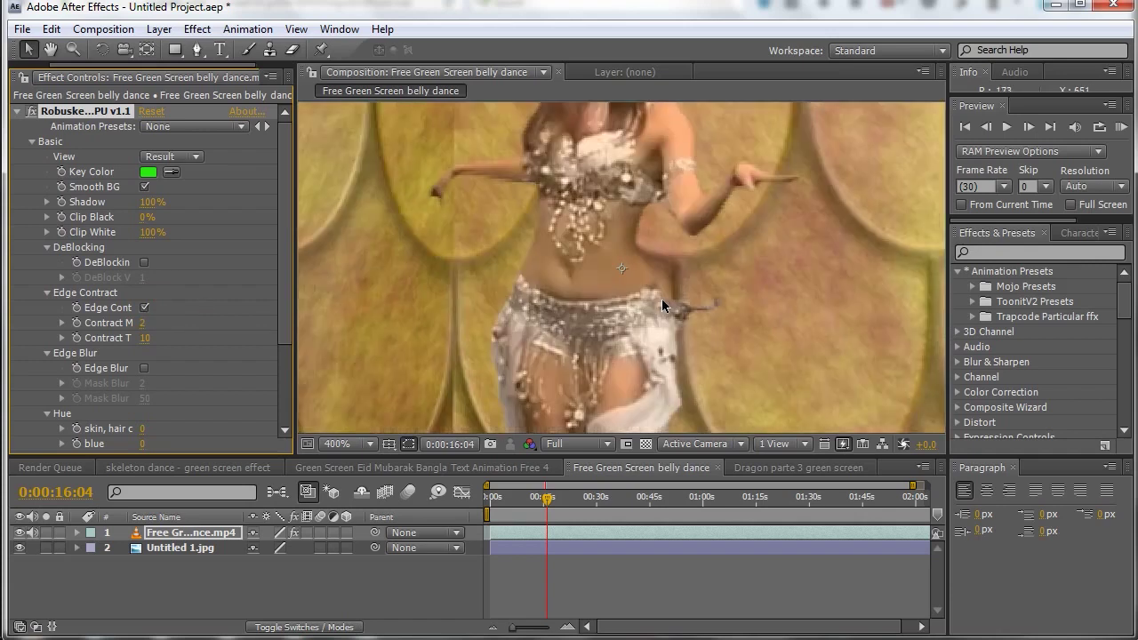
click(171, 158)
click(191, 139)
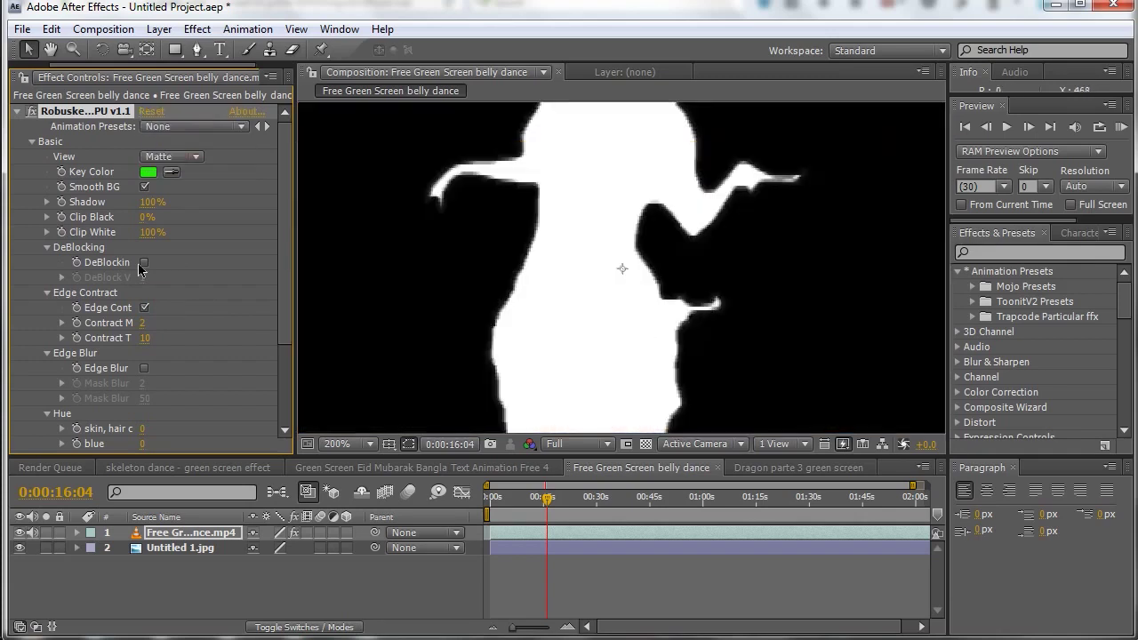
- Compare Edge Contract on and off, and try Edge Blur with Mask Blur 1 before disabling it
click(145, 308)
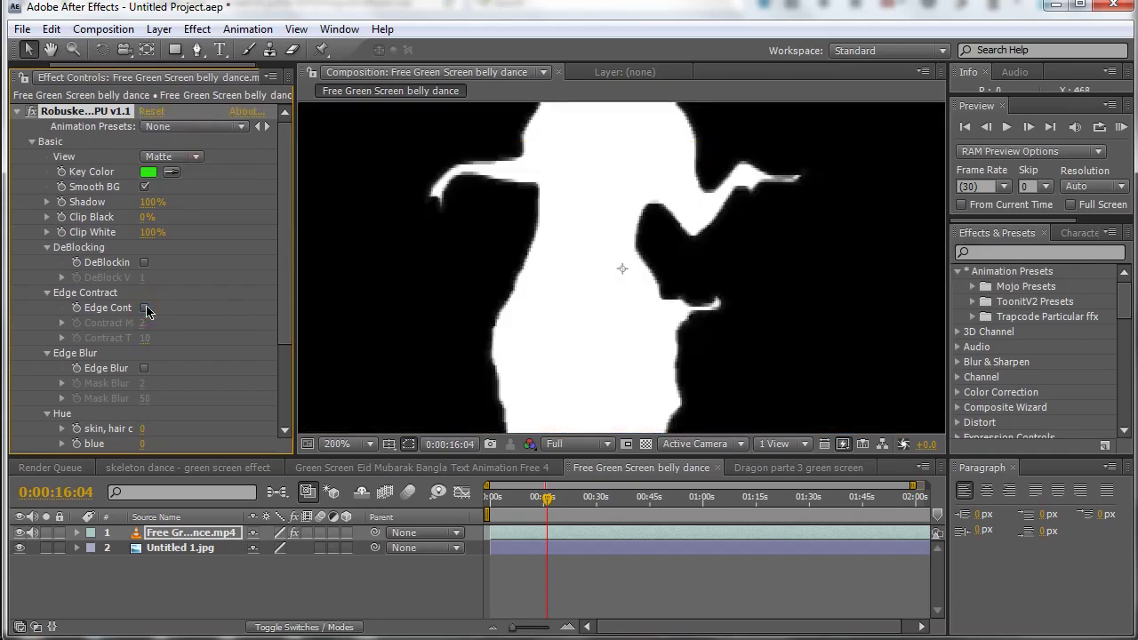
click(145, 307)
click(144, 368)
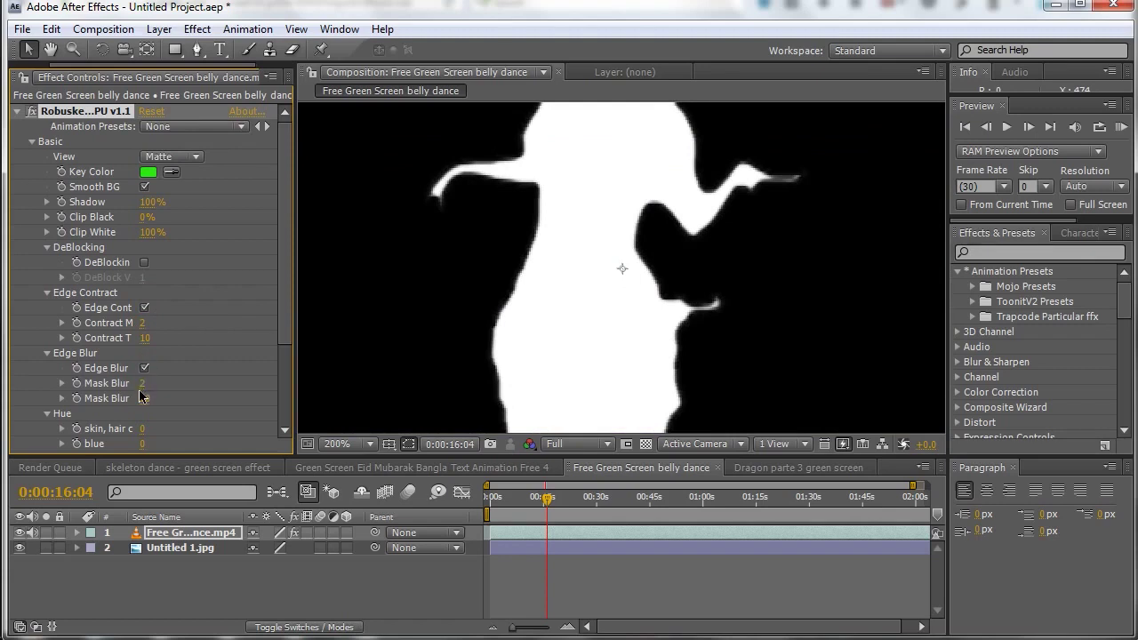
click(144, 383)
text(1)
click(194, 385)
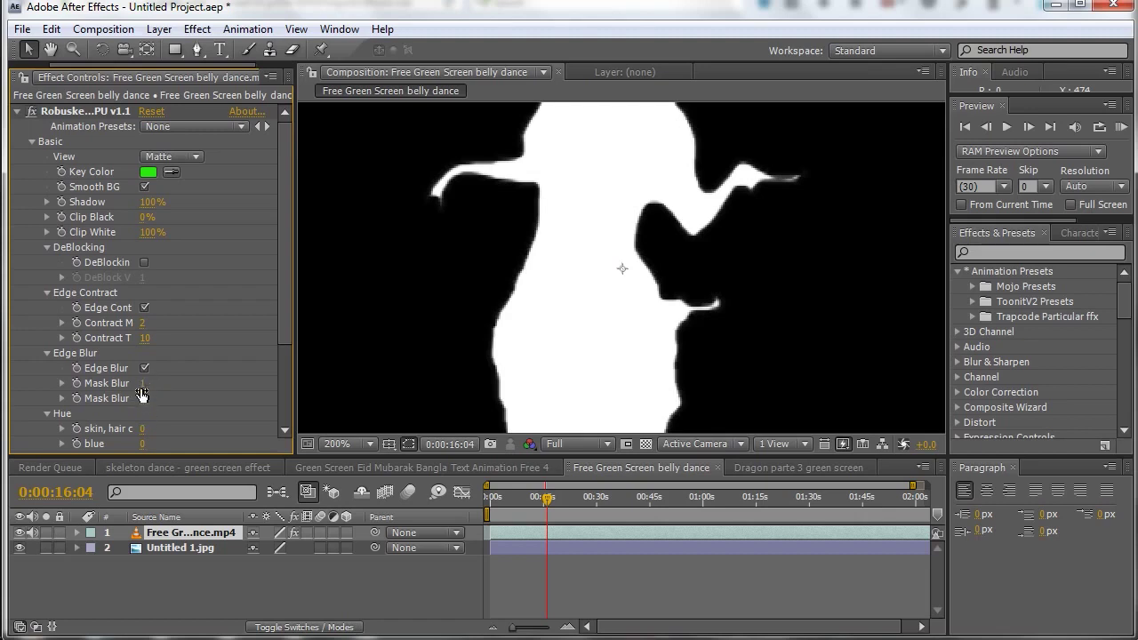
click(145, 368)
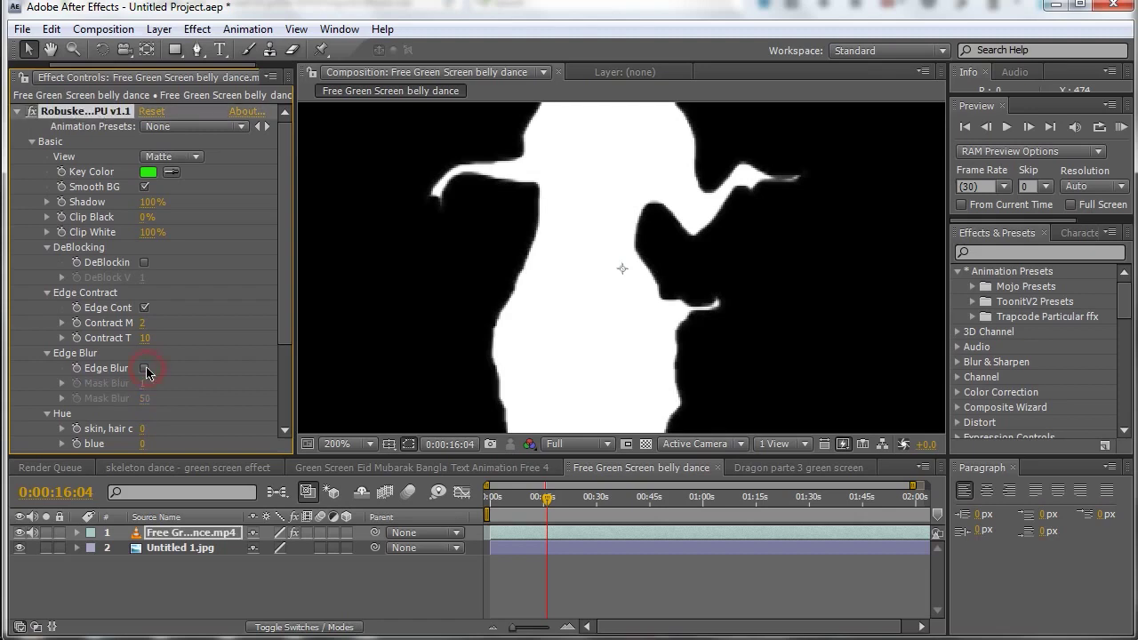
- Re-enable Edge Contract with contraction values 1 and 5, and set View back to Result
click(145, 307)
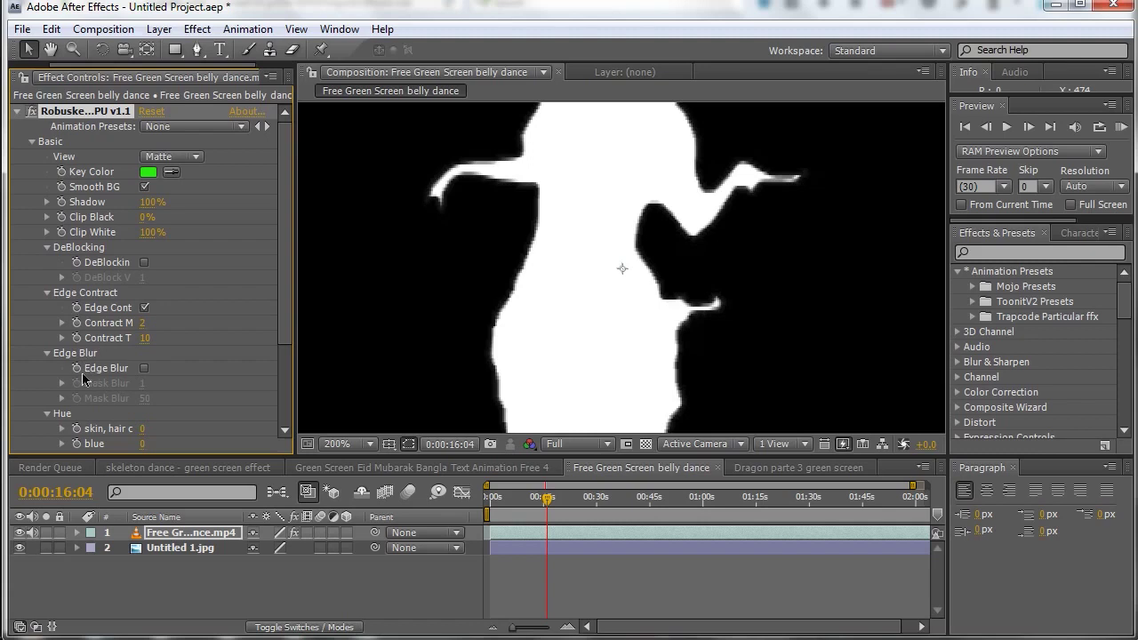
click(142, 324)
text(1)
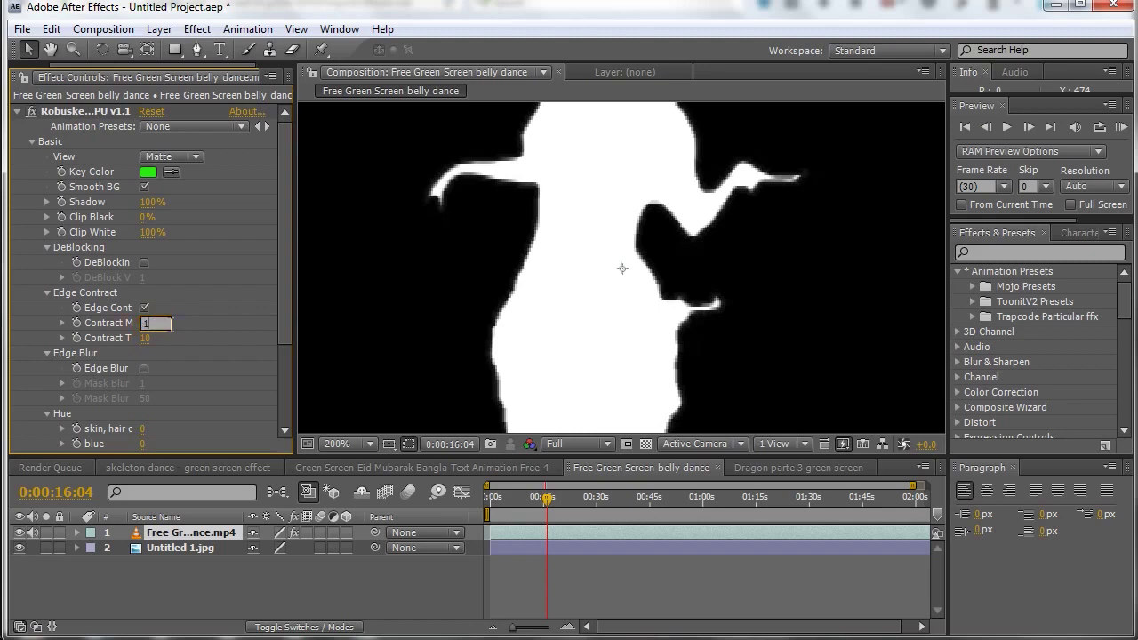
click(199, 340)
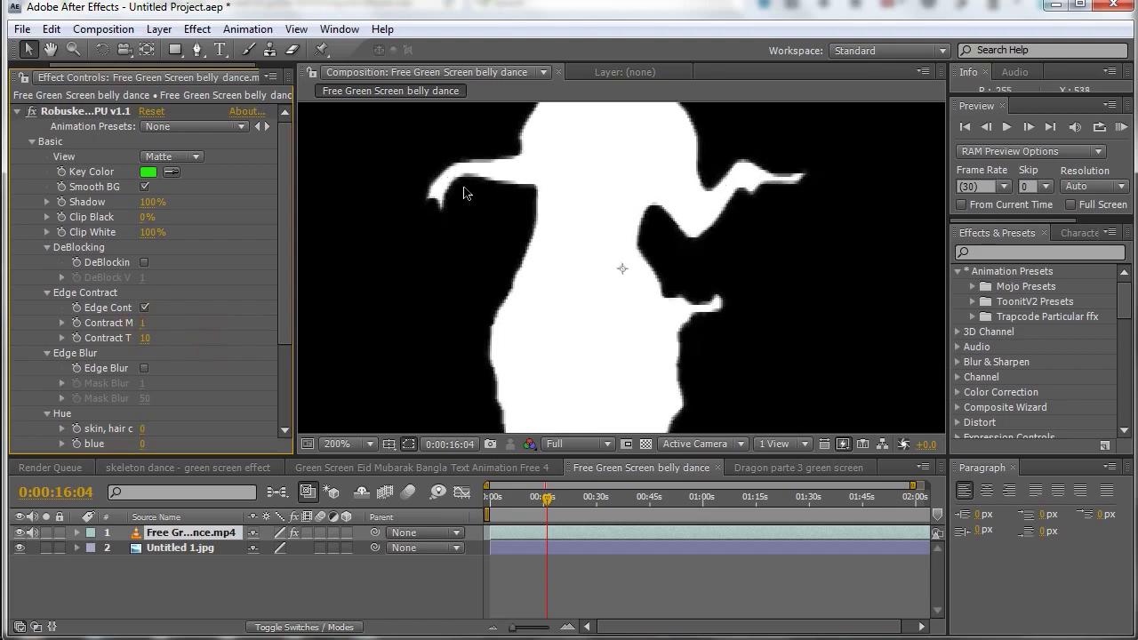
click(144, 341)
text(5)
click(212, 344)
click(201, 157)
click(186, 178)
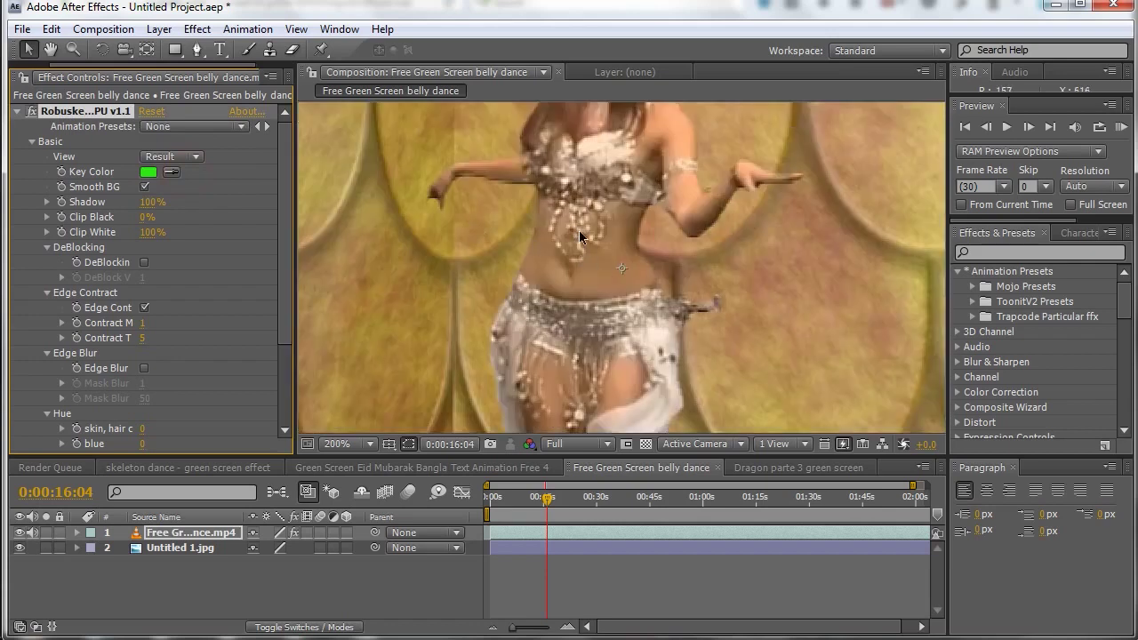
scroll(579, 230, down, 5)
scroll(582, 231, up, 2)
scroll(582, 232, down, 1)
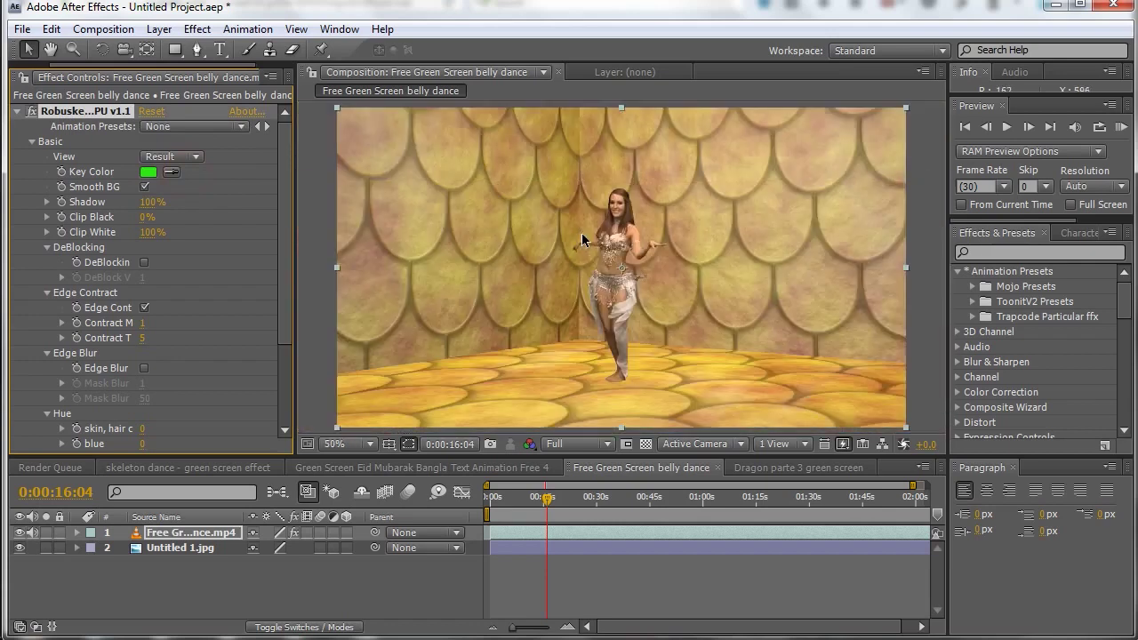
click(546, 498)
drag(516, 500, 565, 498)
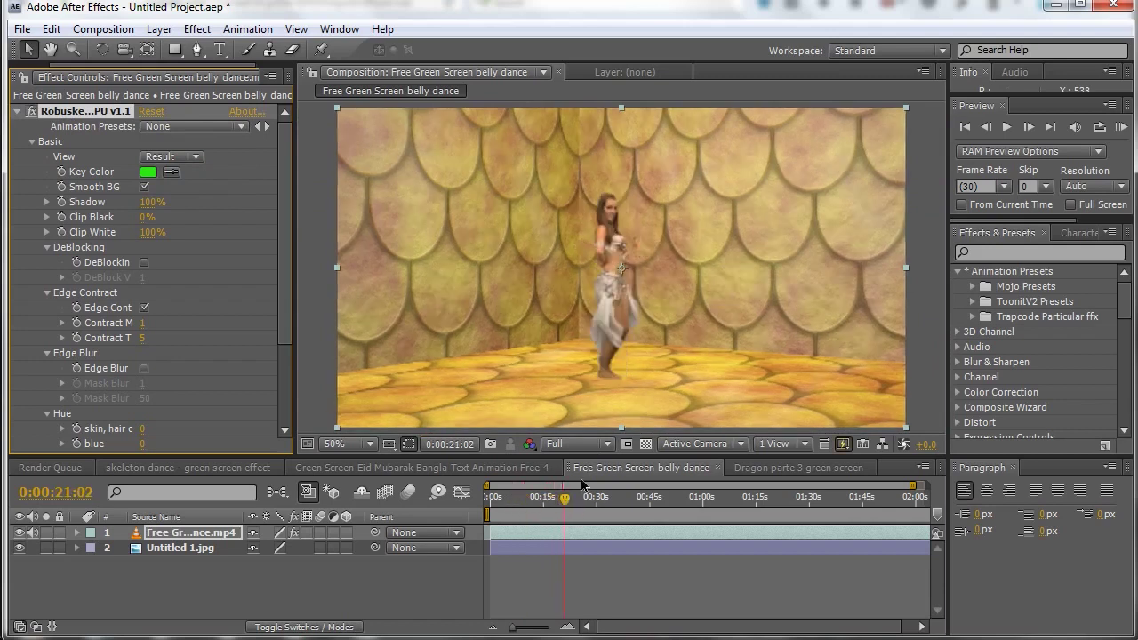
click(1008, 127)
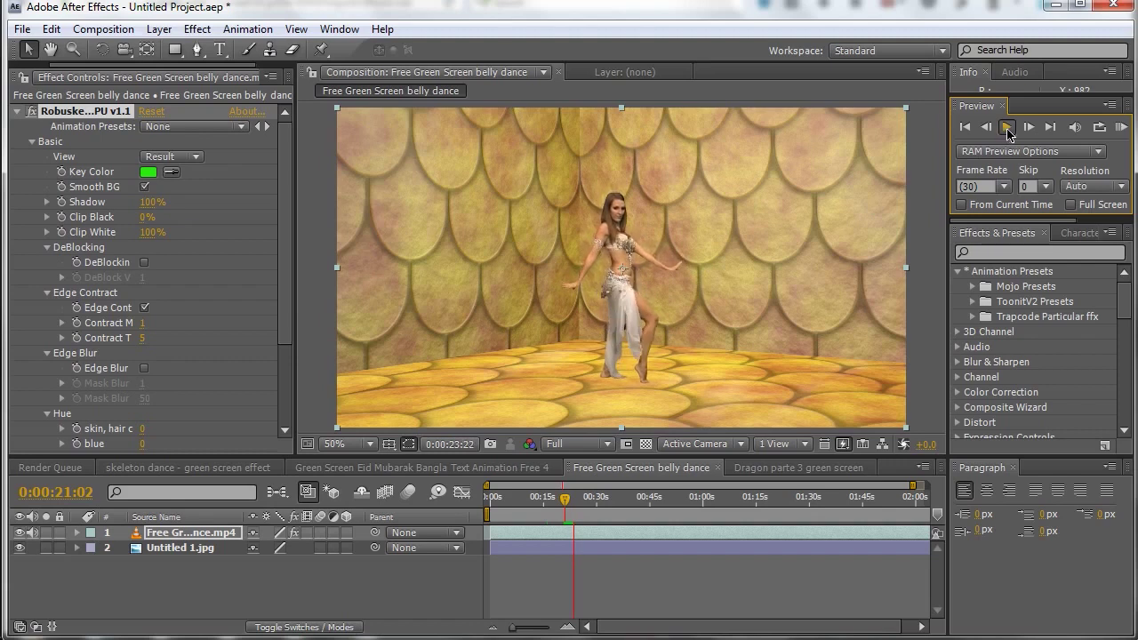
click(1007, 129)
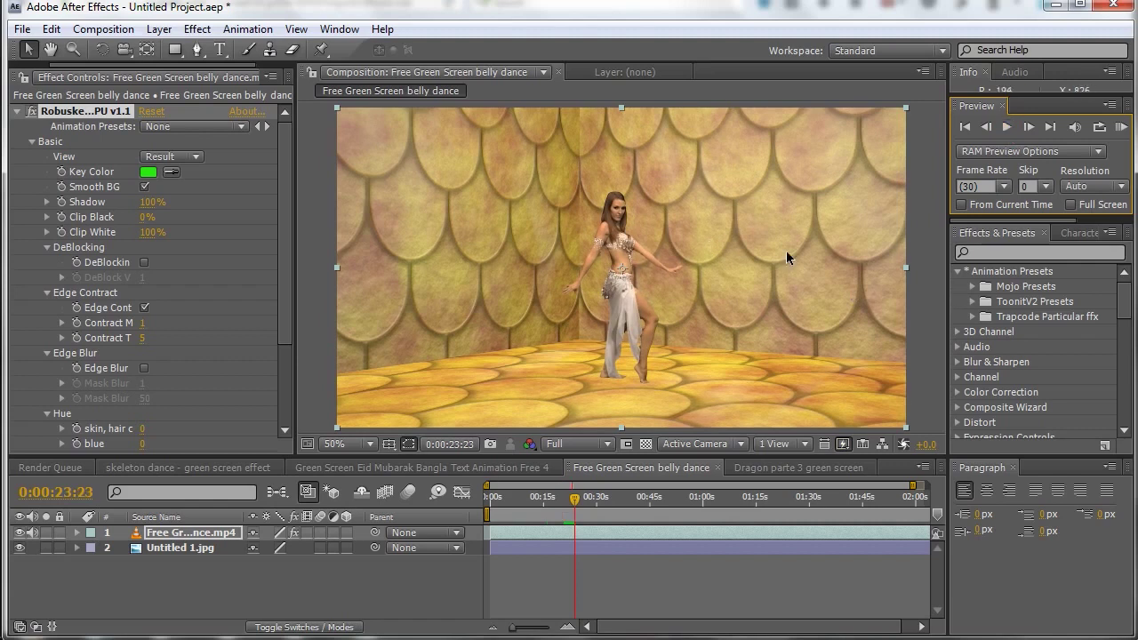
right_click(200, 591)
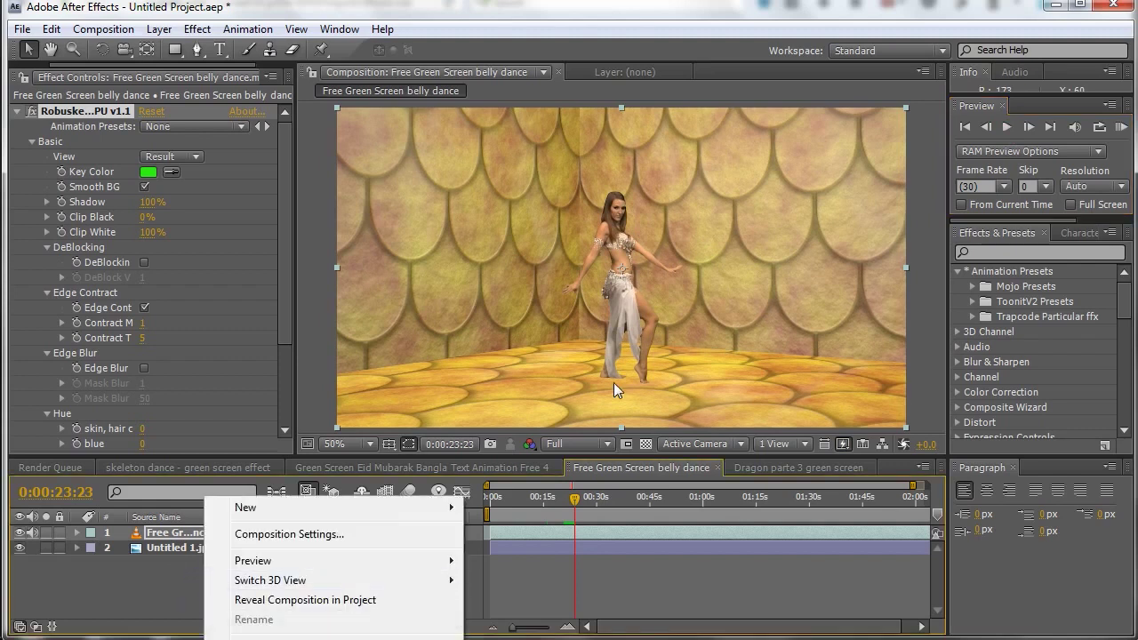
click(467, 18)
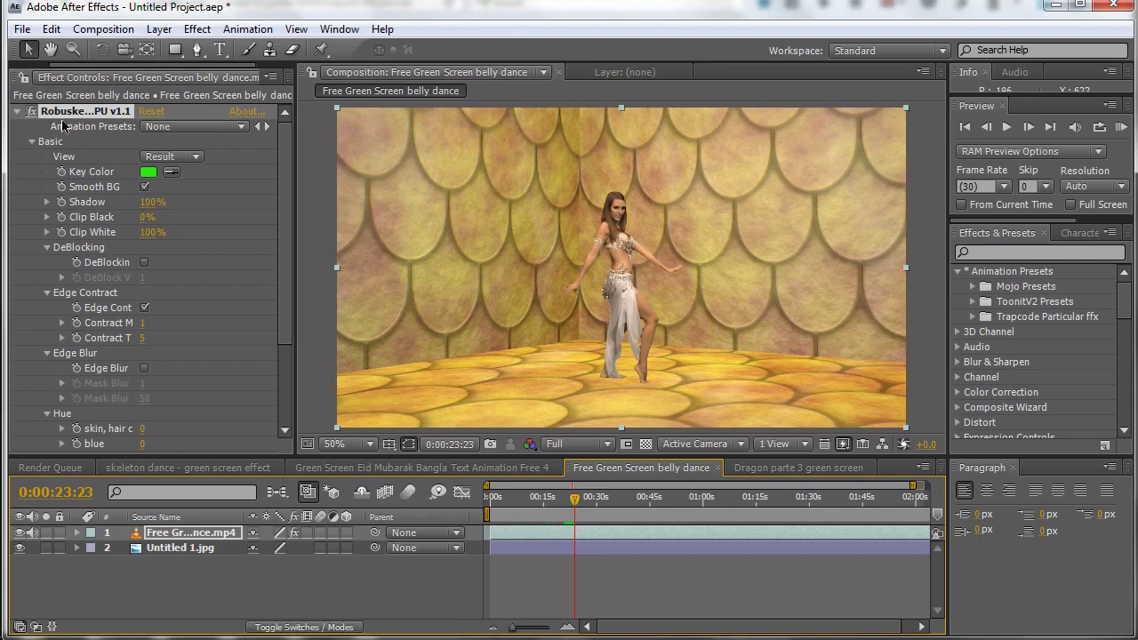
- Open the Dragon parte 3 green screen comp near 23 seconds, check the desert, and select the dragon layer
click(792, 471)
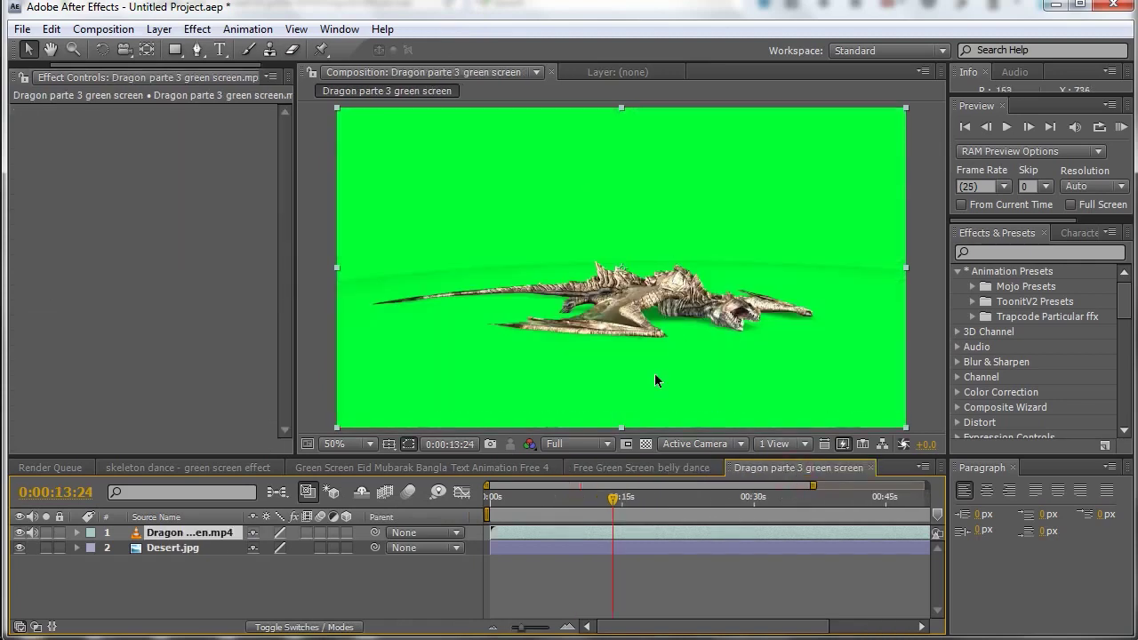
click(693, 510)
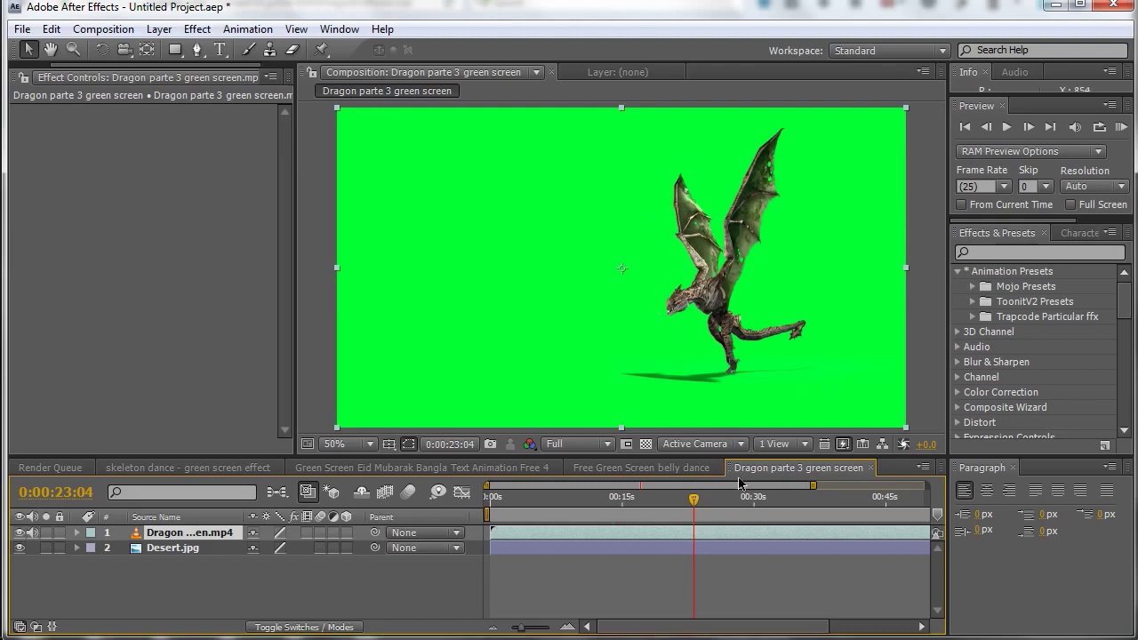
click(172, 549)
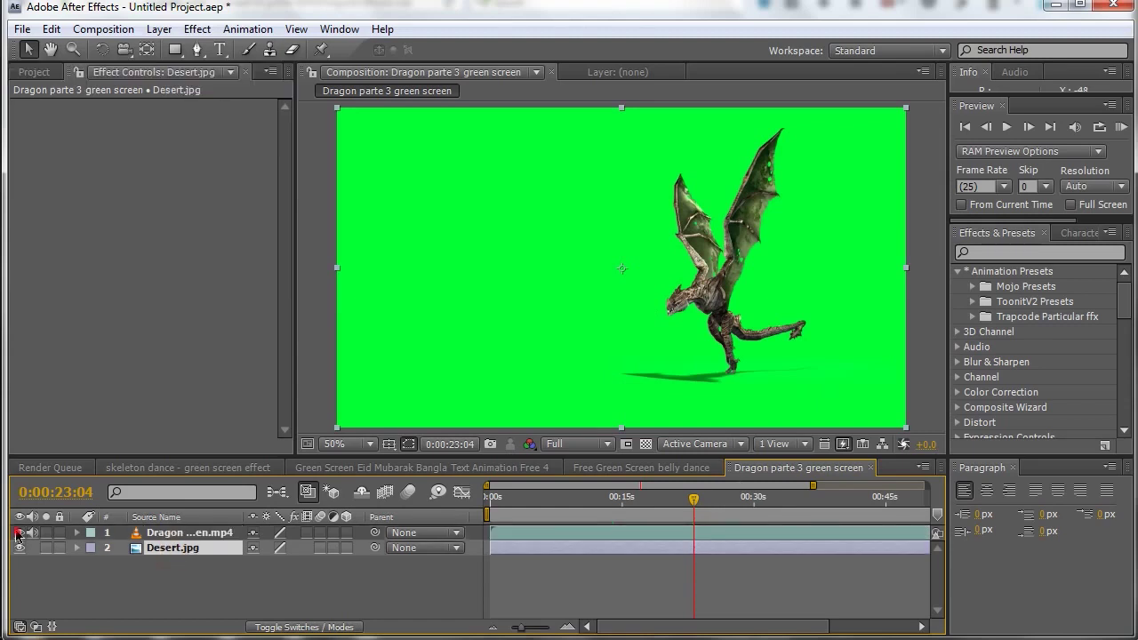
click(17, 534)
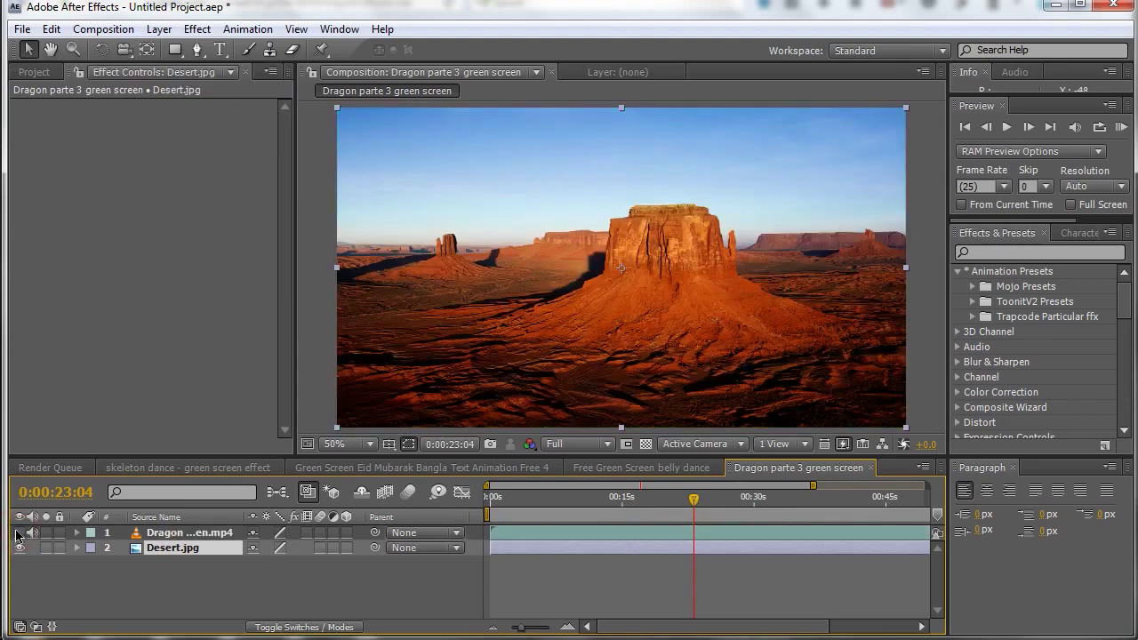
click(19, 533)
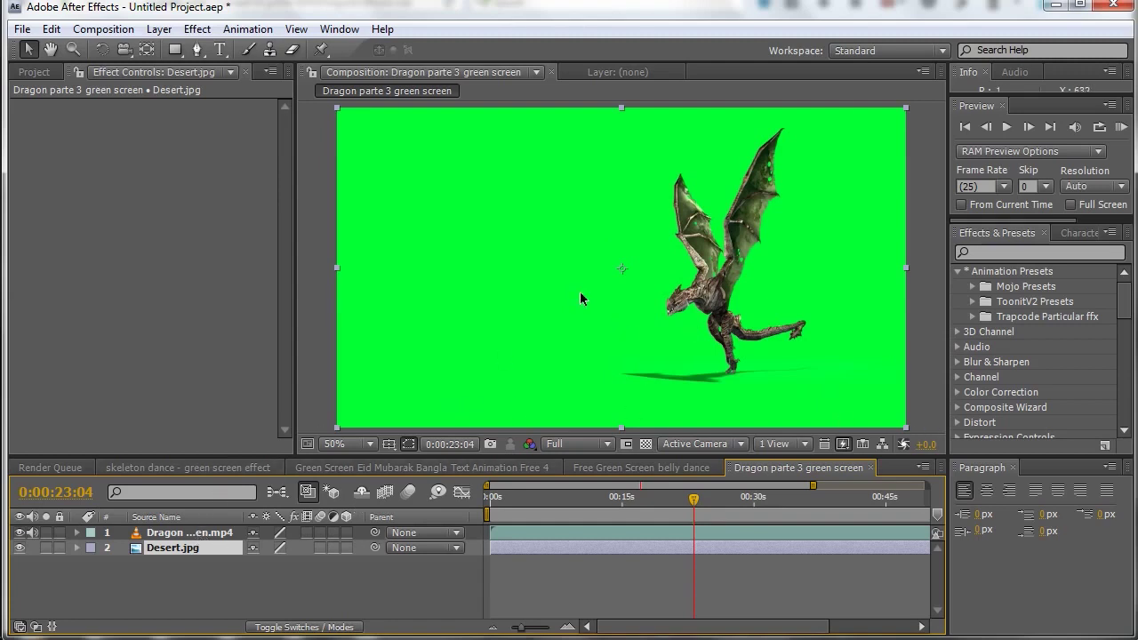
click(178, 533)
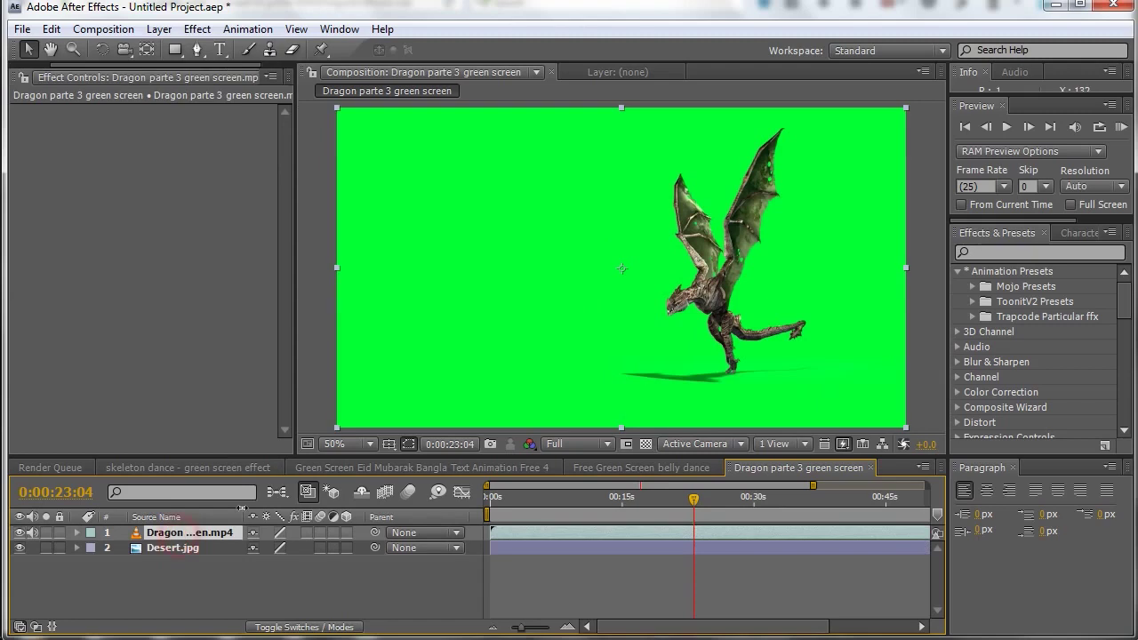
- Apply RobuskeyMovieGreen GPU to the dragon layer and sample the green screen as Key Color
click(194, 30)
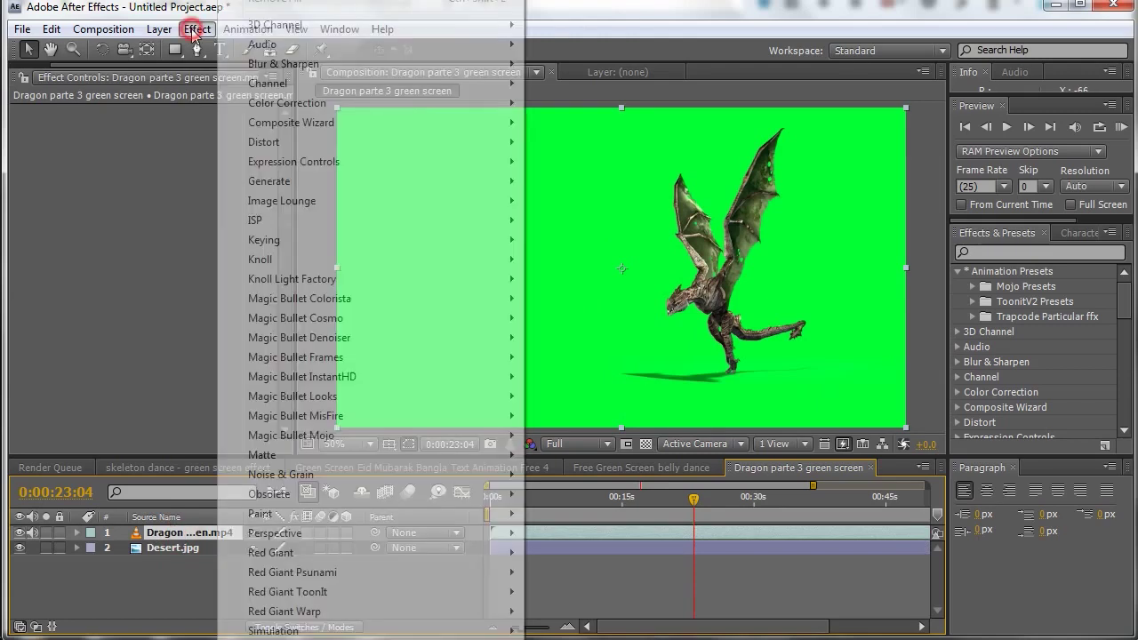
mouse_move(341, 222)
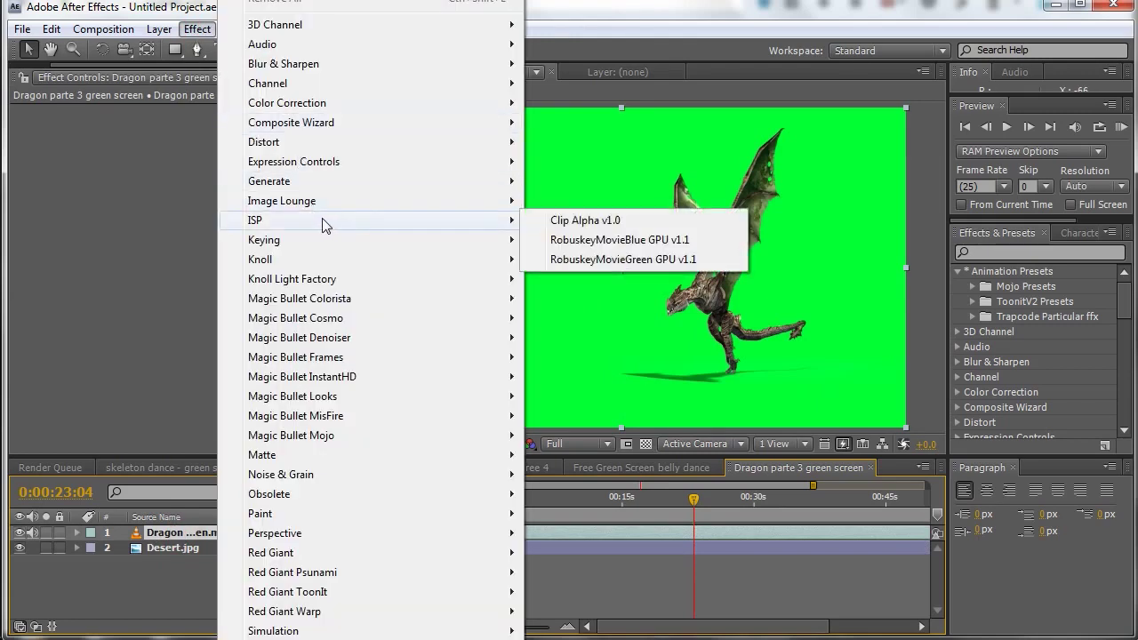
click(622, 260)
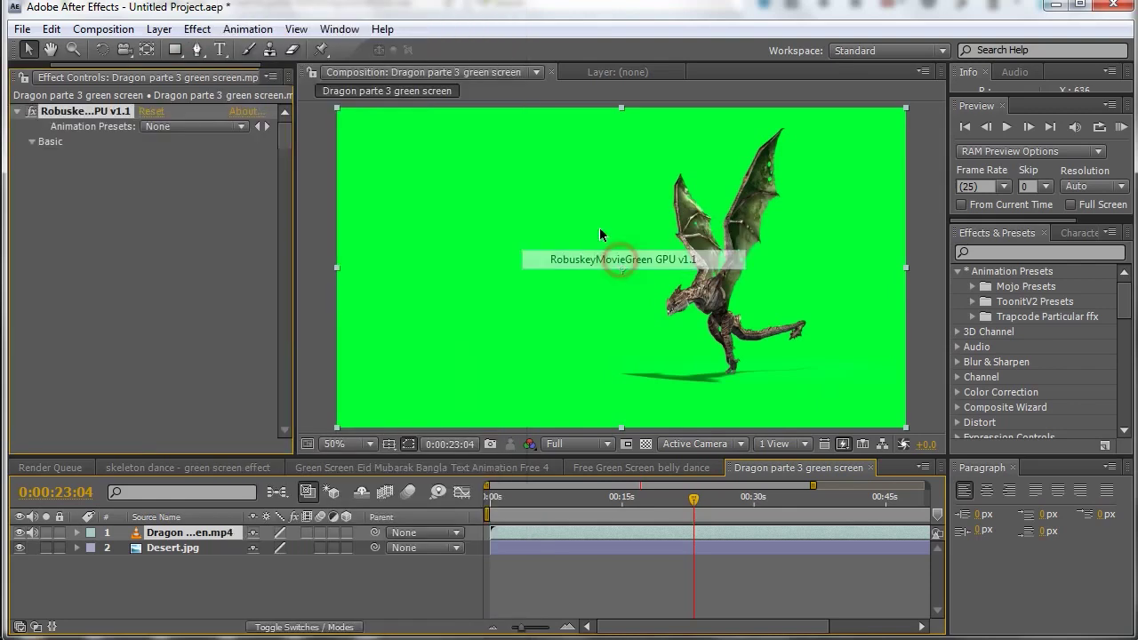
click(175, 171)
click(650, 218)
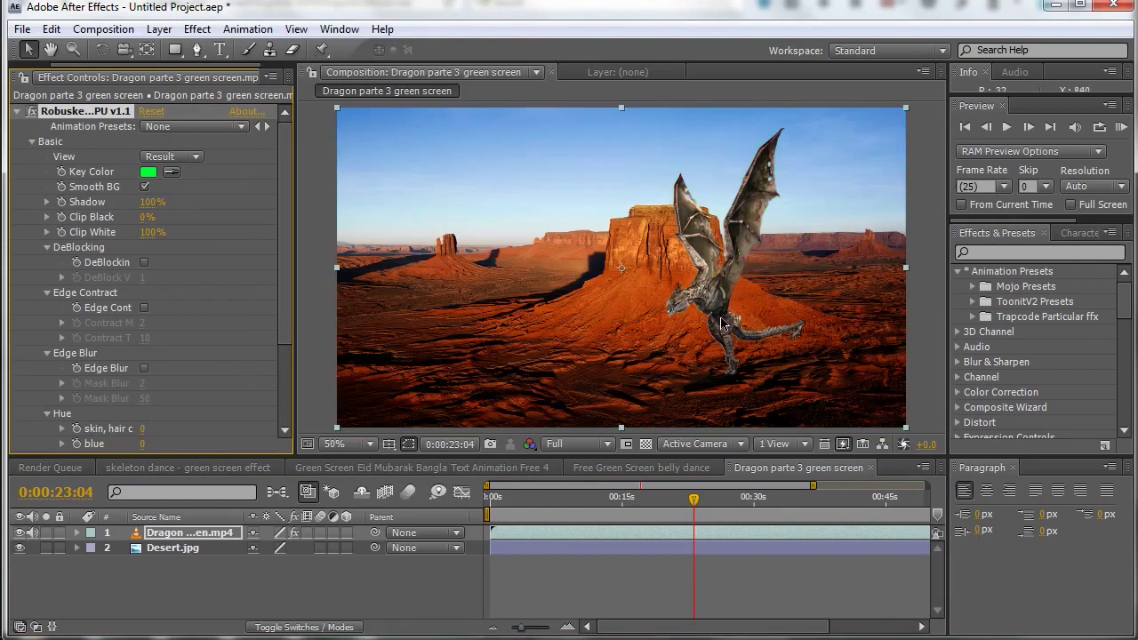
- Enable Edge Contract with values 1 and 5
click(143, 309)
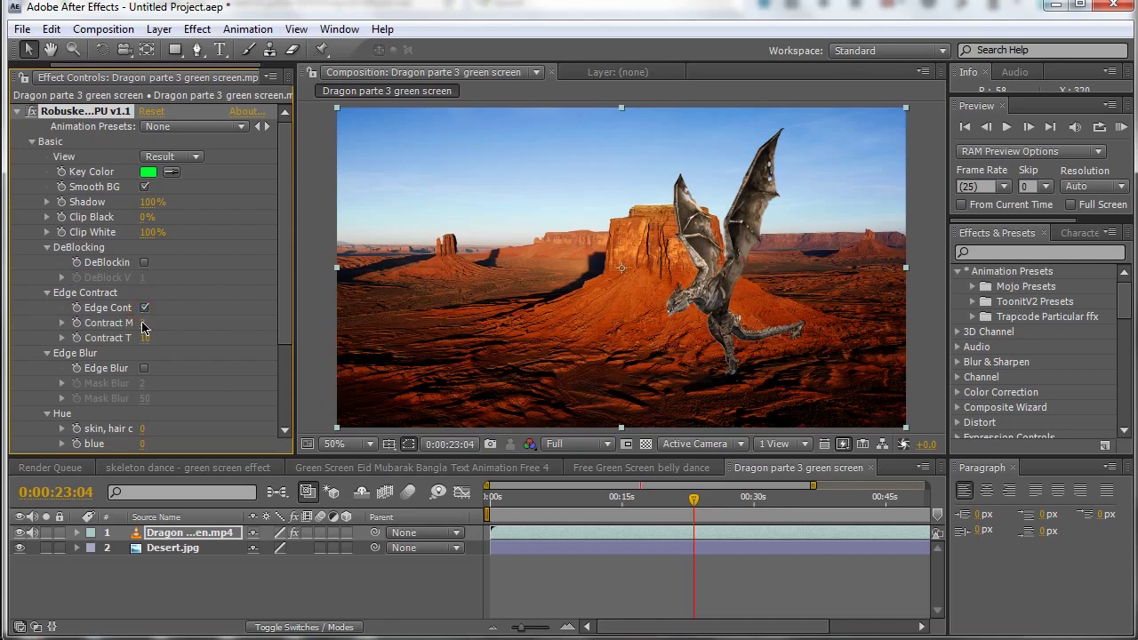
click(145, 324)
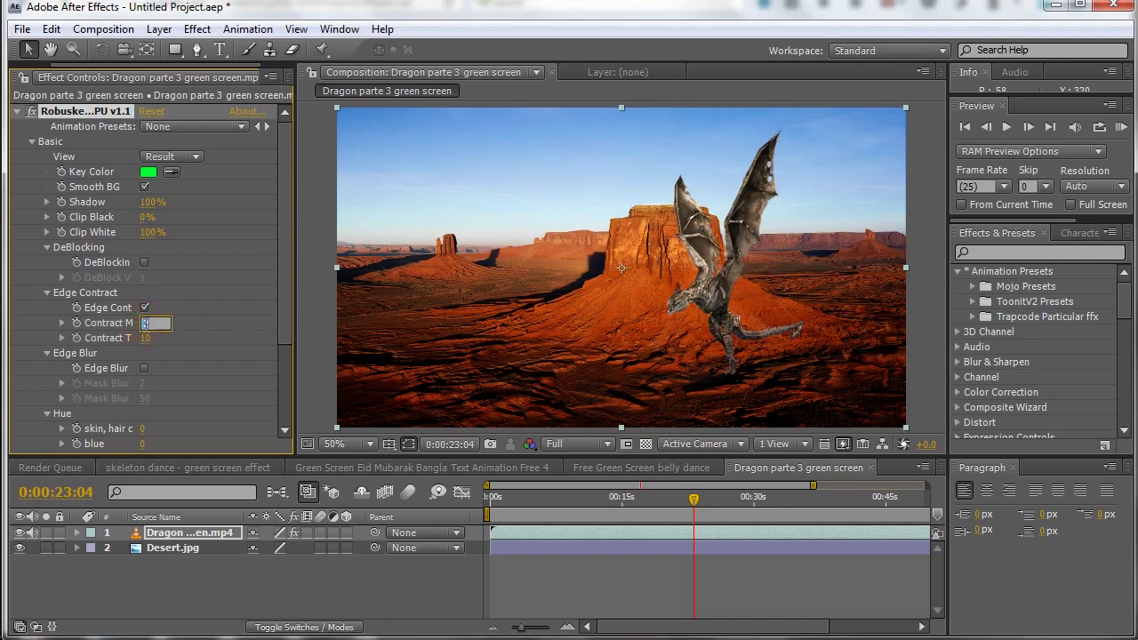
text(1)
click(146, 339)
click(145, 338)
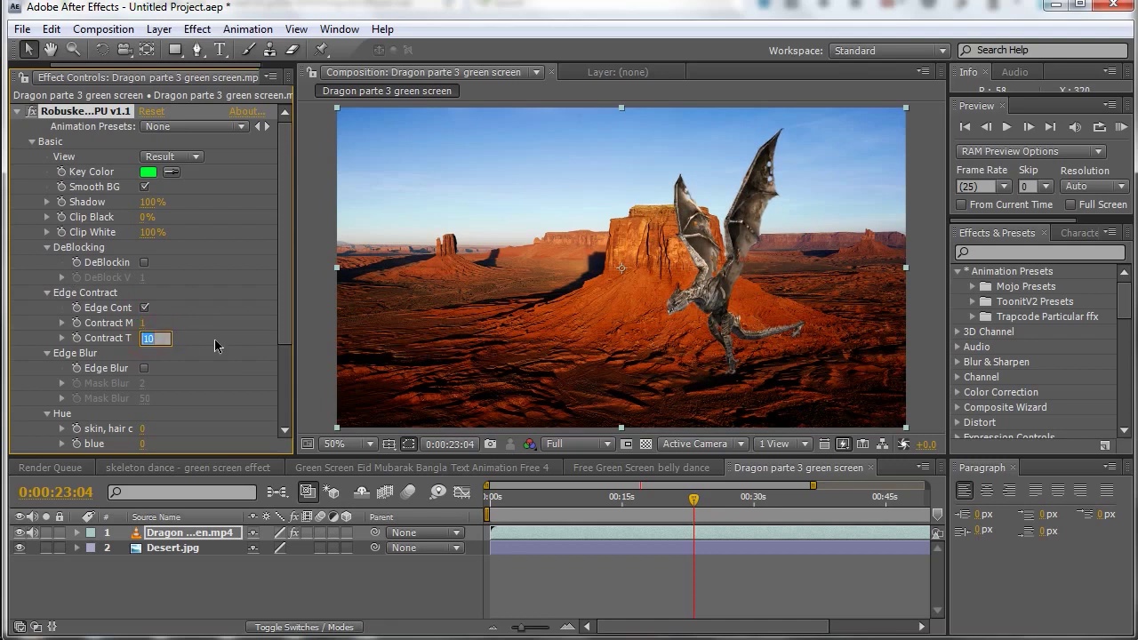
text(5)
- Enable Edge Blur with Mask Blur values 1 and 10
click(146, 368)
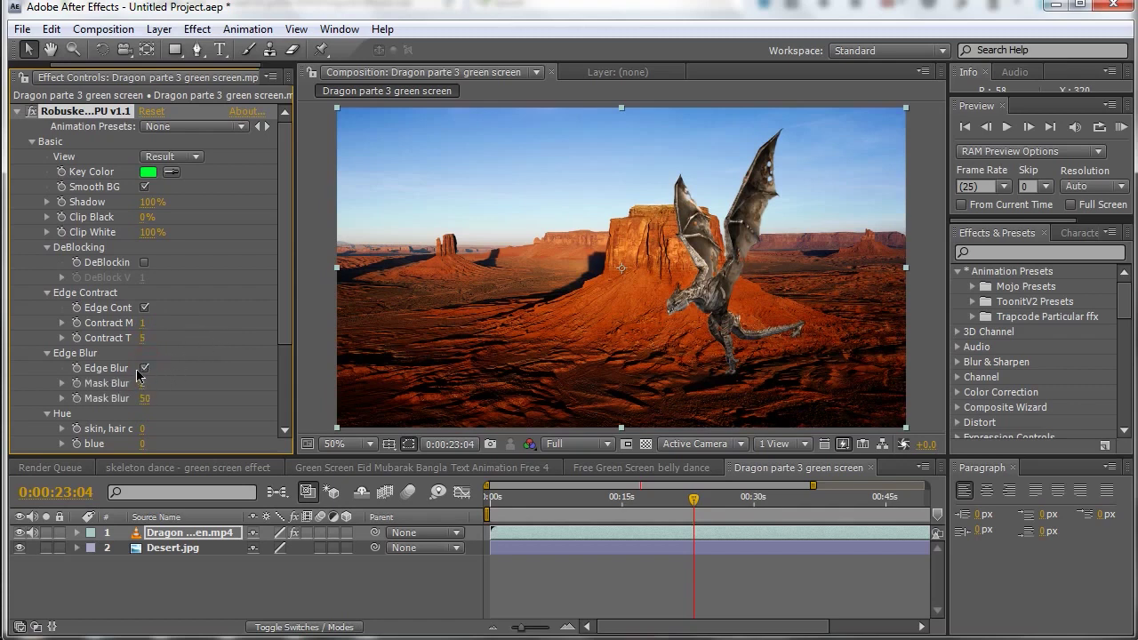
click(144, 368)
click(144, 368)
click(143, 383)
text(1)
key(Return)
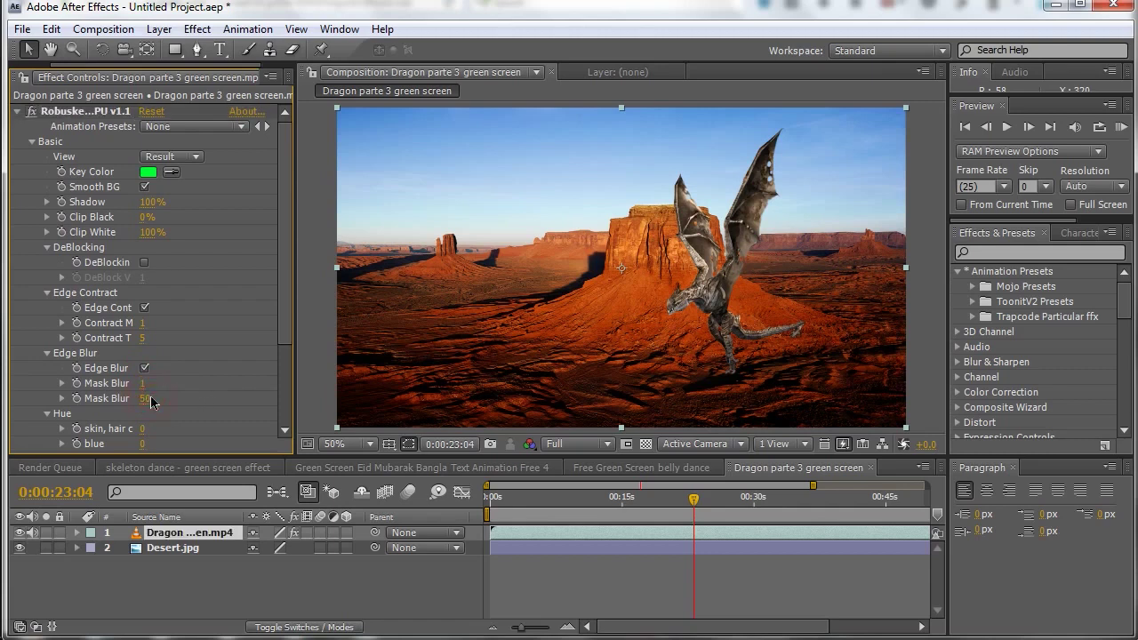
click(147, 399)
text(1)
click(213, 403)
click(196, 157)
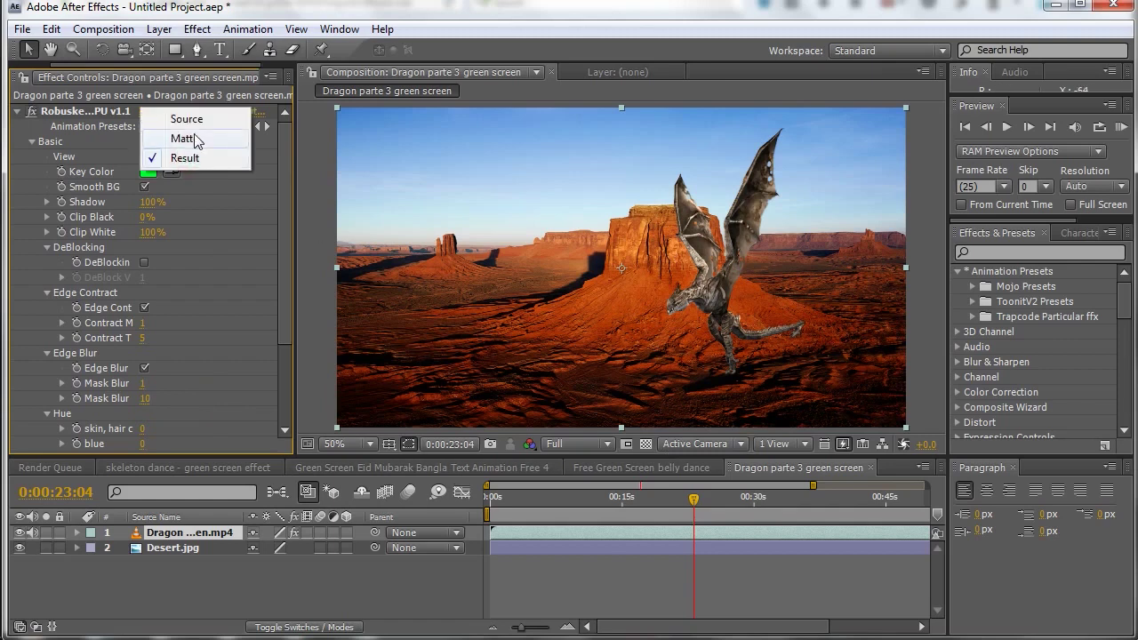
- Switch Robuskey's View to Matte and zoom in and out on the dragon silhouette
click(193, 138)
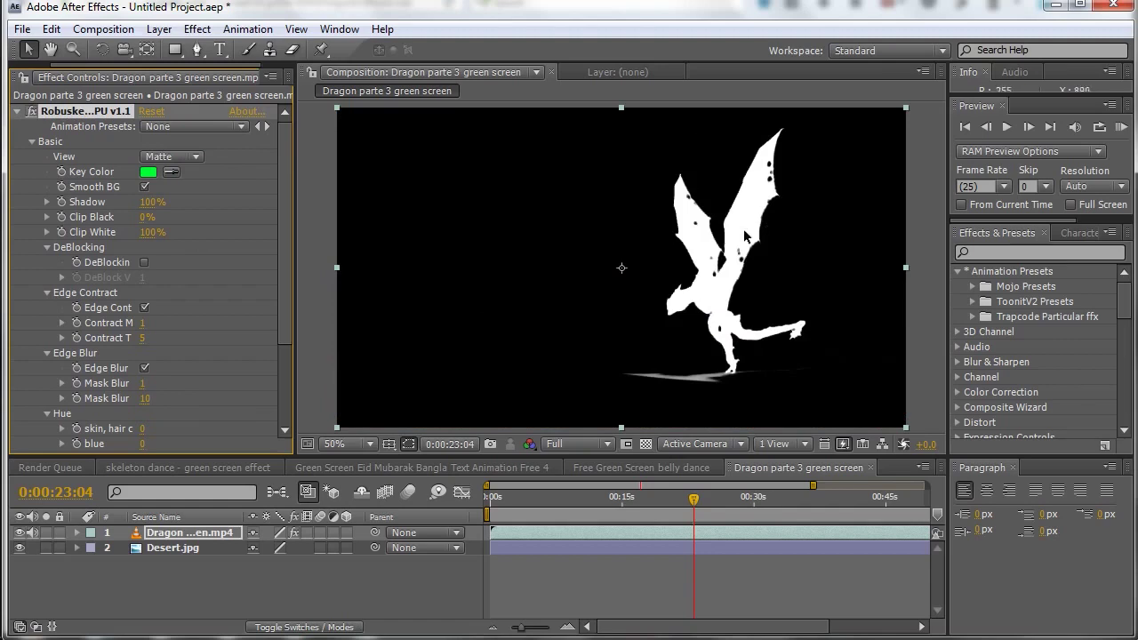
key(period)
key(comma)
- Toggle Edge Contract and Edge Blur to compare the matte, leaving both enabled
click(145, 308)
click(145, 368)
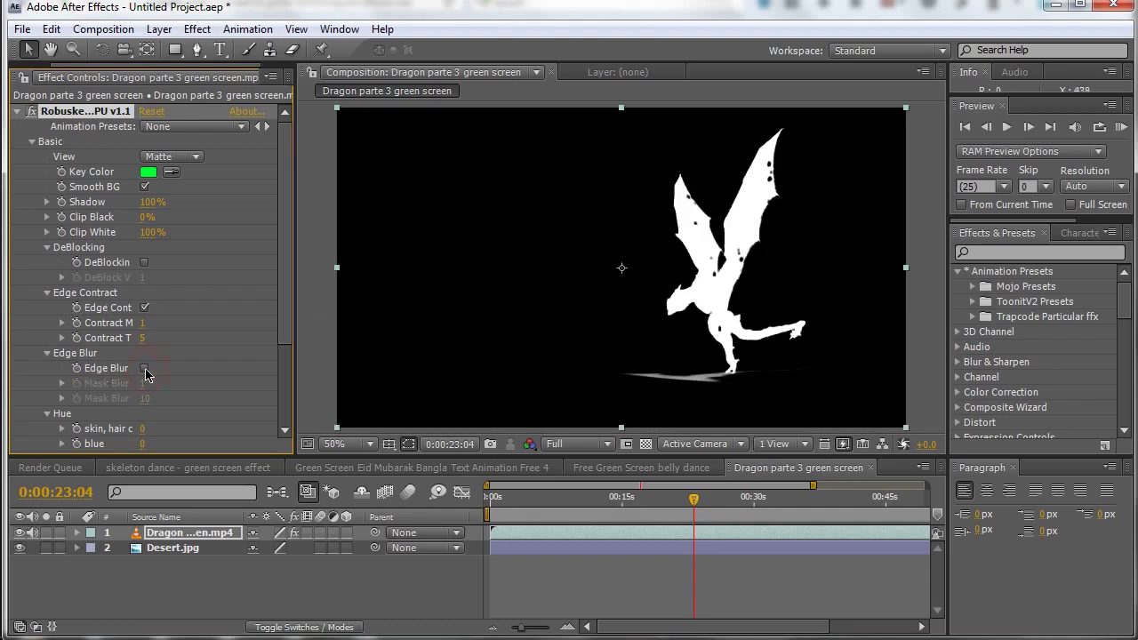
click(144, 369)
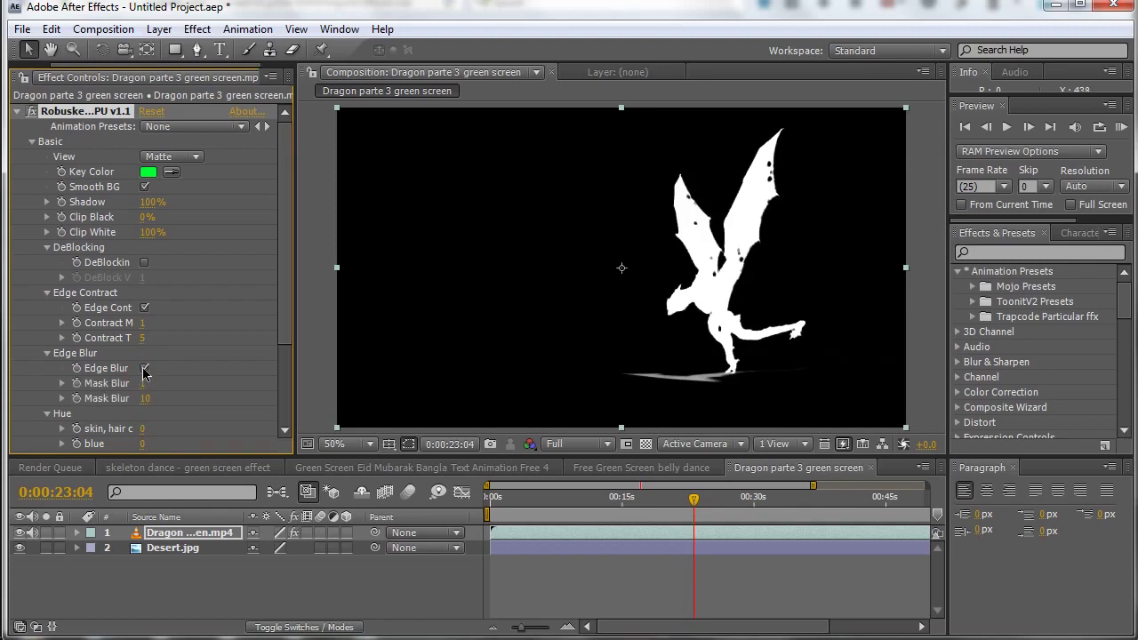
click(145, 308)
click(145, 307)
click(144, 308)
click(145, 308)
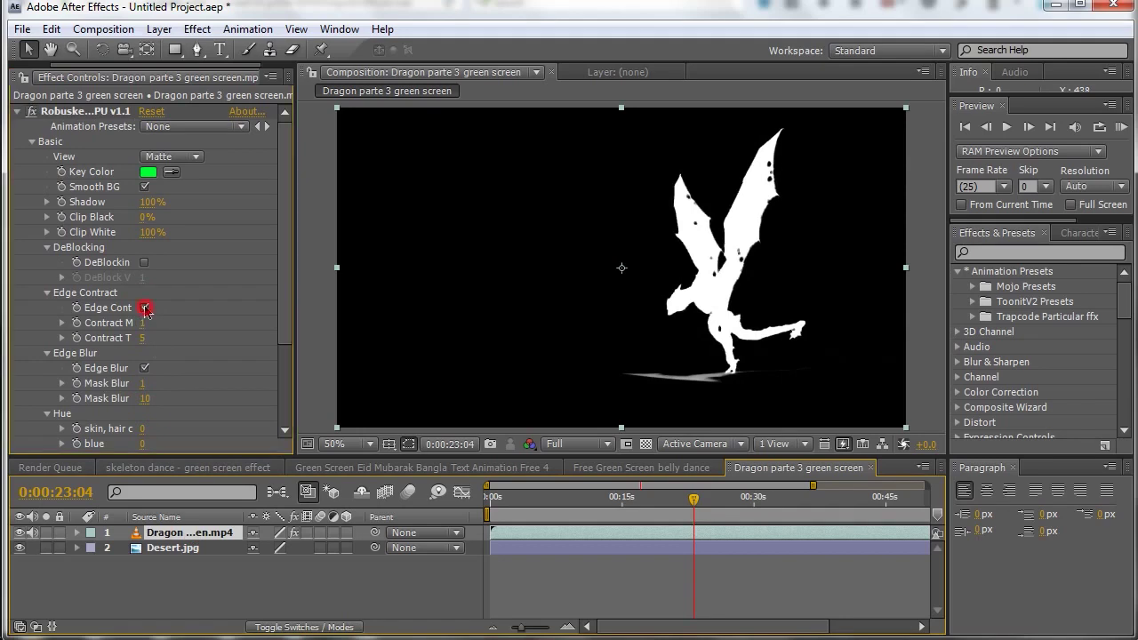
click(145, 309)
click(144, 309)
click(145, 308)
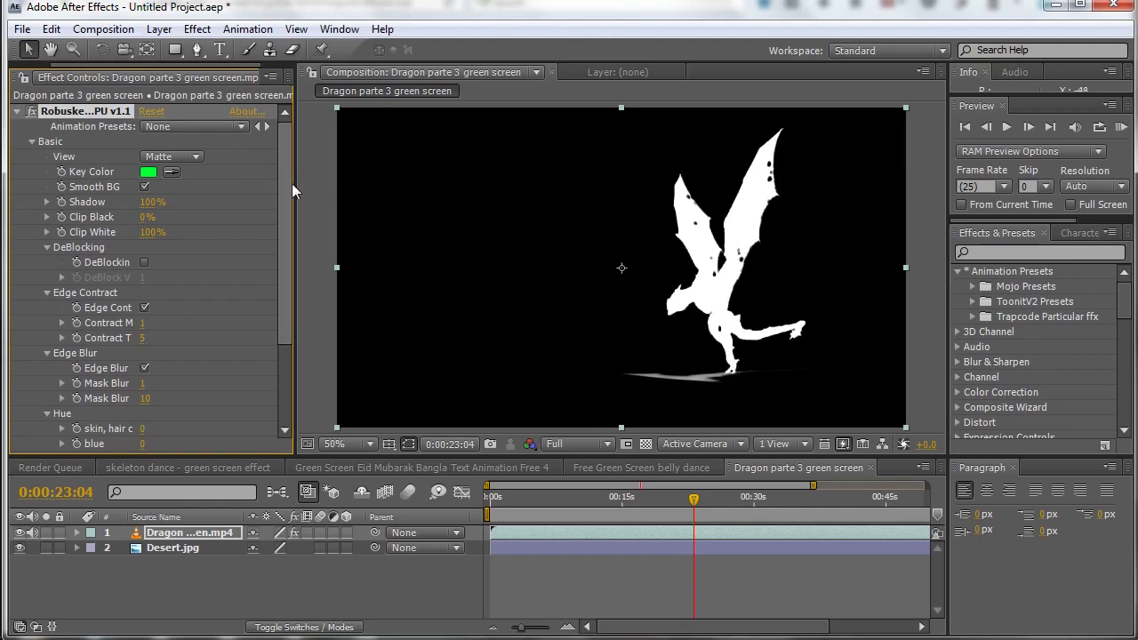
- Return Robuskey's View to Result and roughly reposition the dragon layer
click(193, 160)
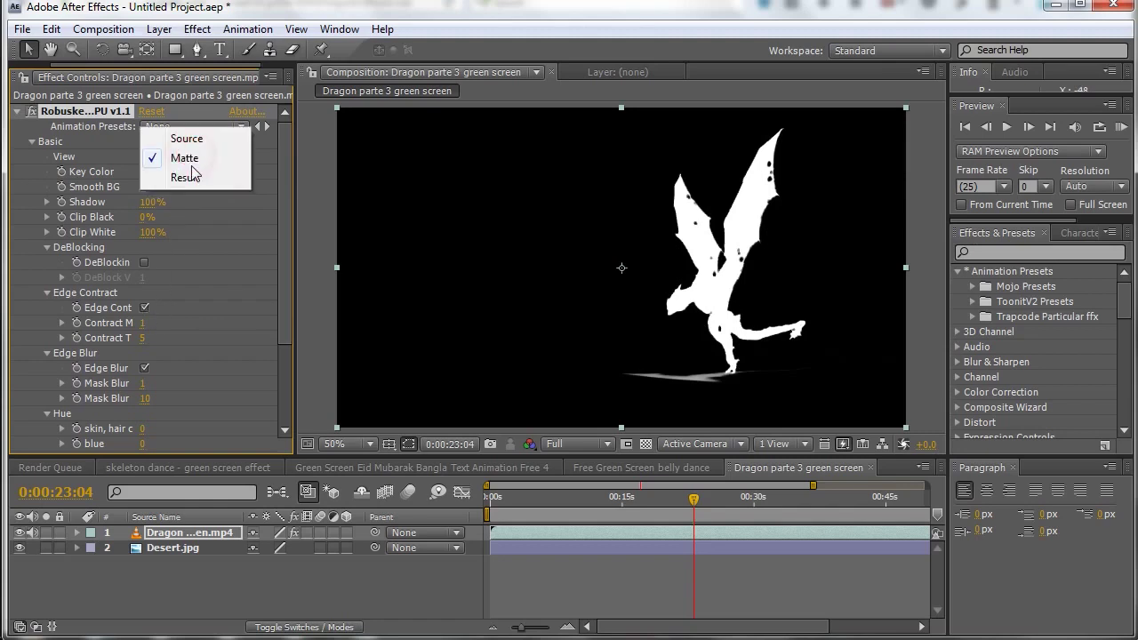
click(197, 179)
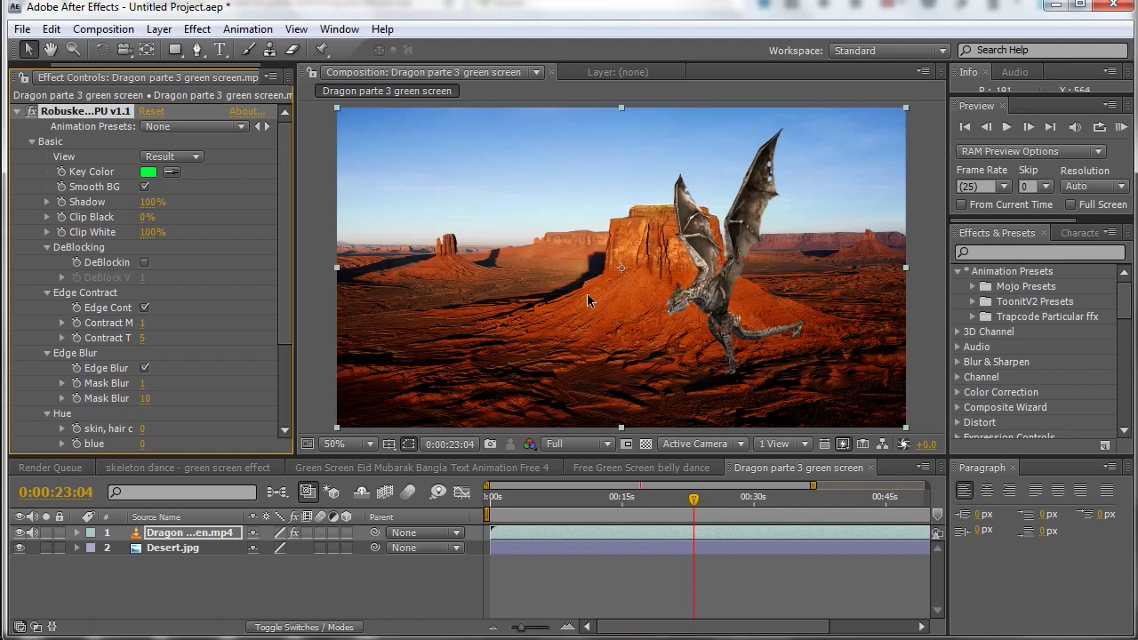
click(178, 536)
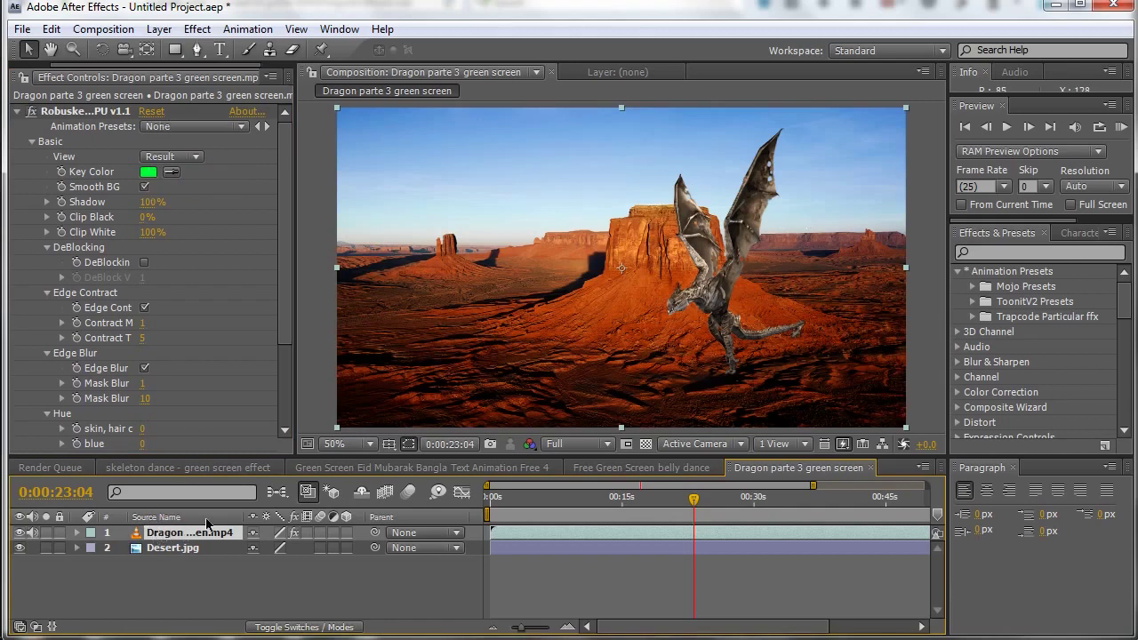
key(p)
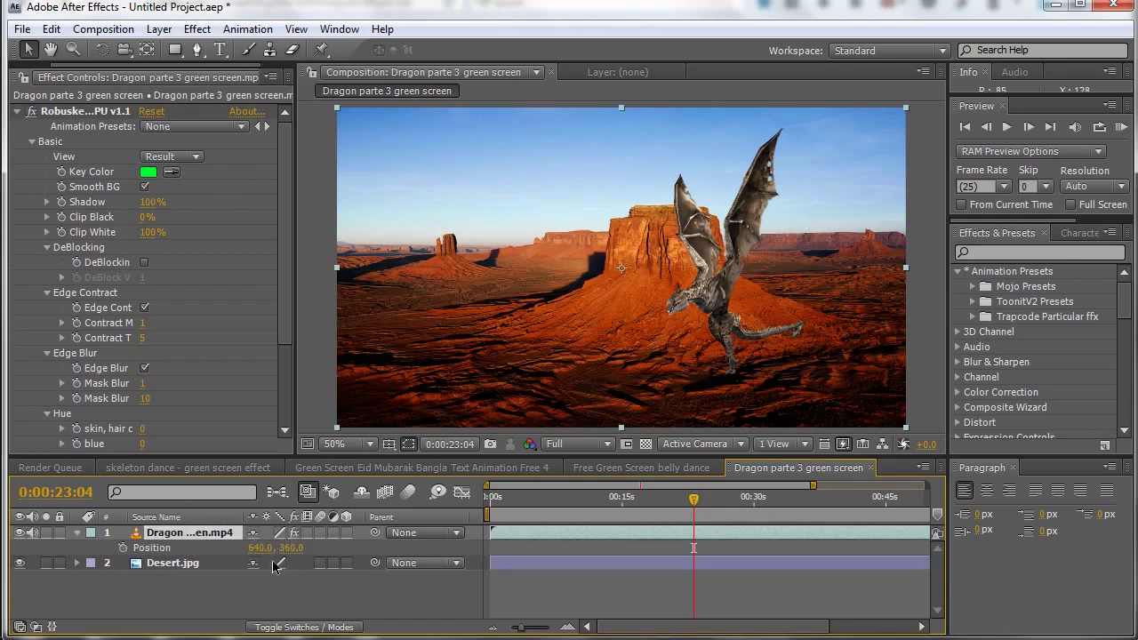
mouse_move(256, 548)
mouse_down()
mouse_move(189, 560)
mouse_move(302, 563)
mouse_move(254, 562)
mouse_up()
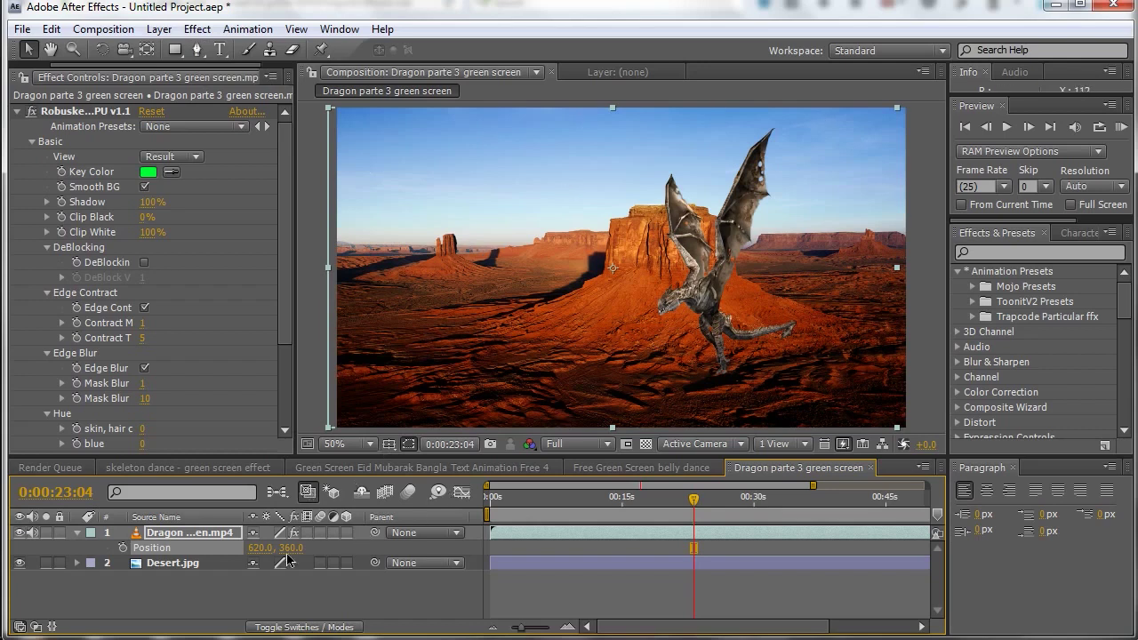
mouse_move(291, 548)
mouse_down()
mouse_move(309, 550)
mouse_move(218, 548)
mouse_up()
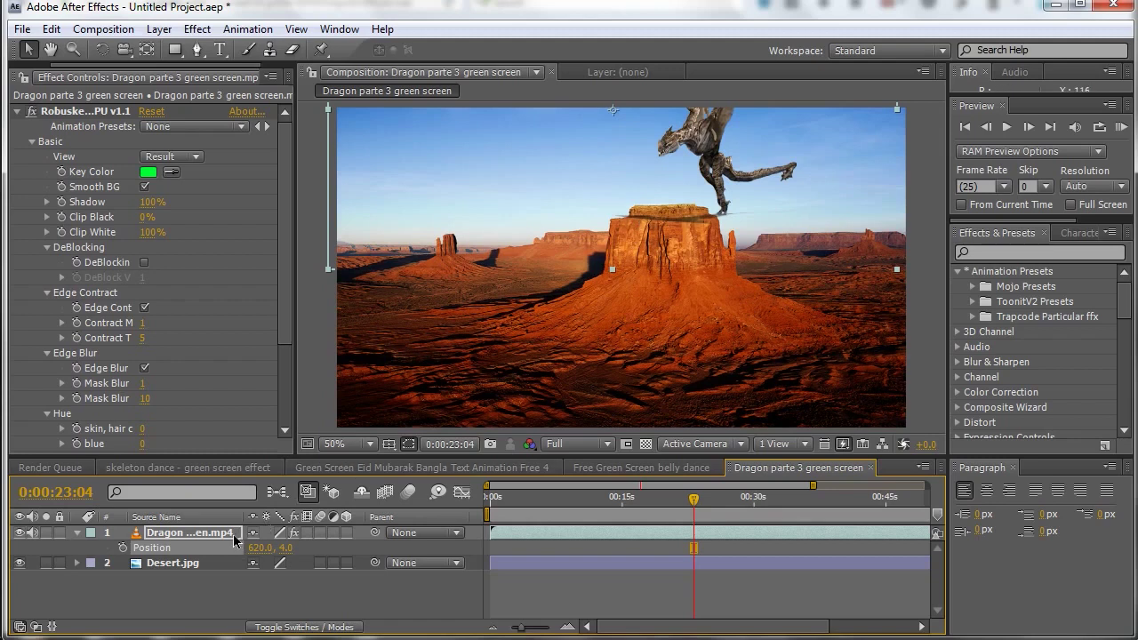
drag(288, 551, 261, 555)
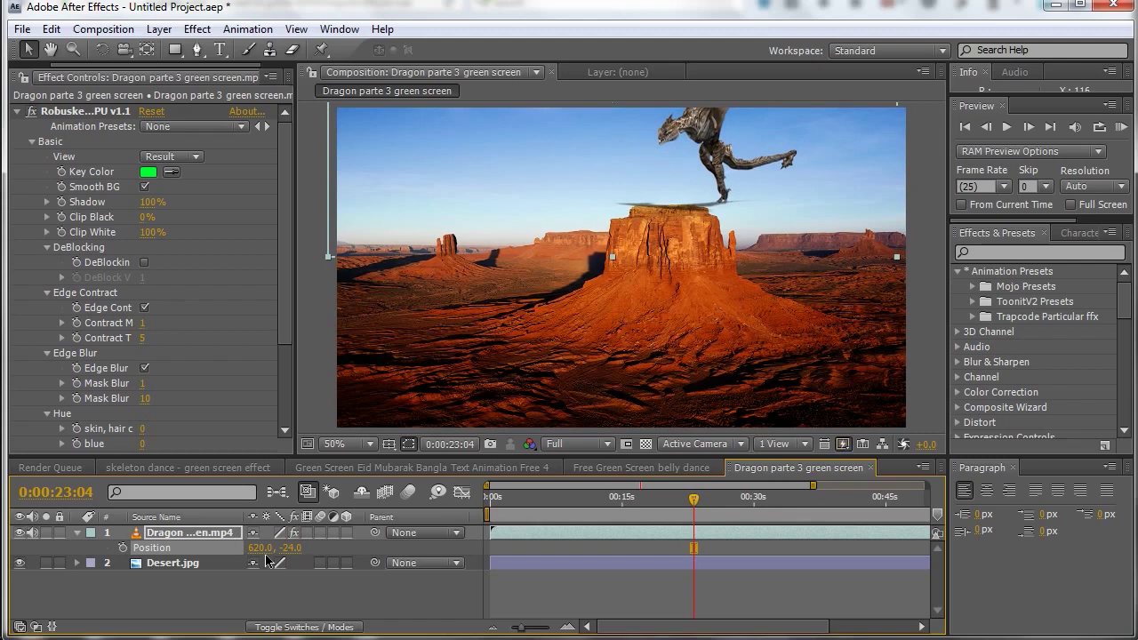
click(196, 534)
- Scale the dragon to 38% and place it at 688, 130 atop the desert butte
key(s)
drag(278, 553, 239, 565)
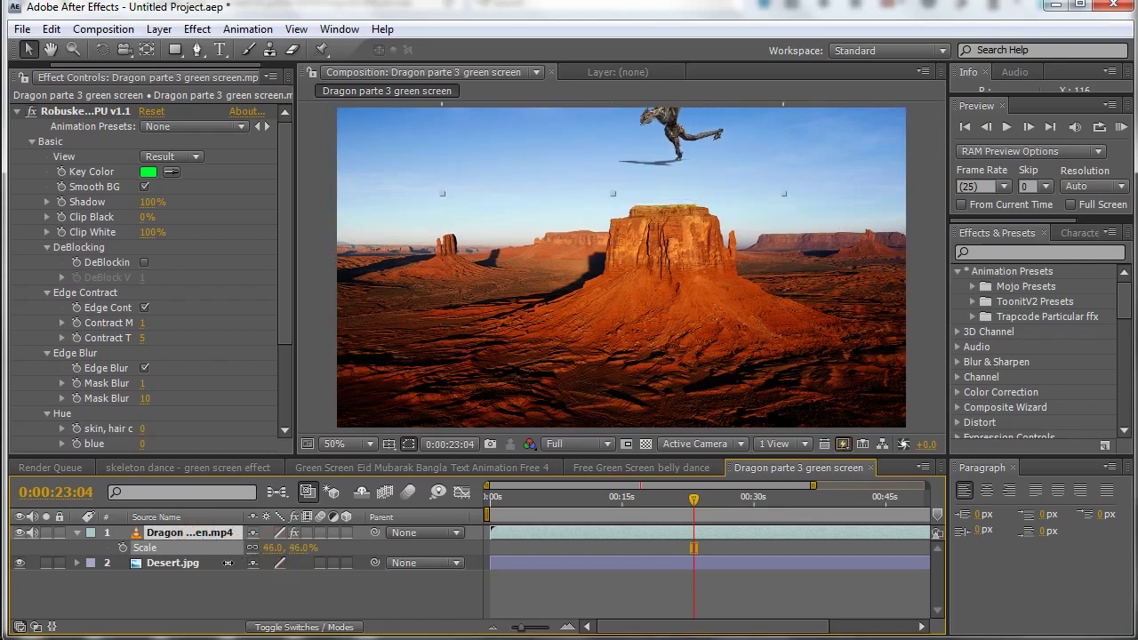
key(Return)
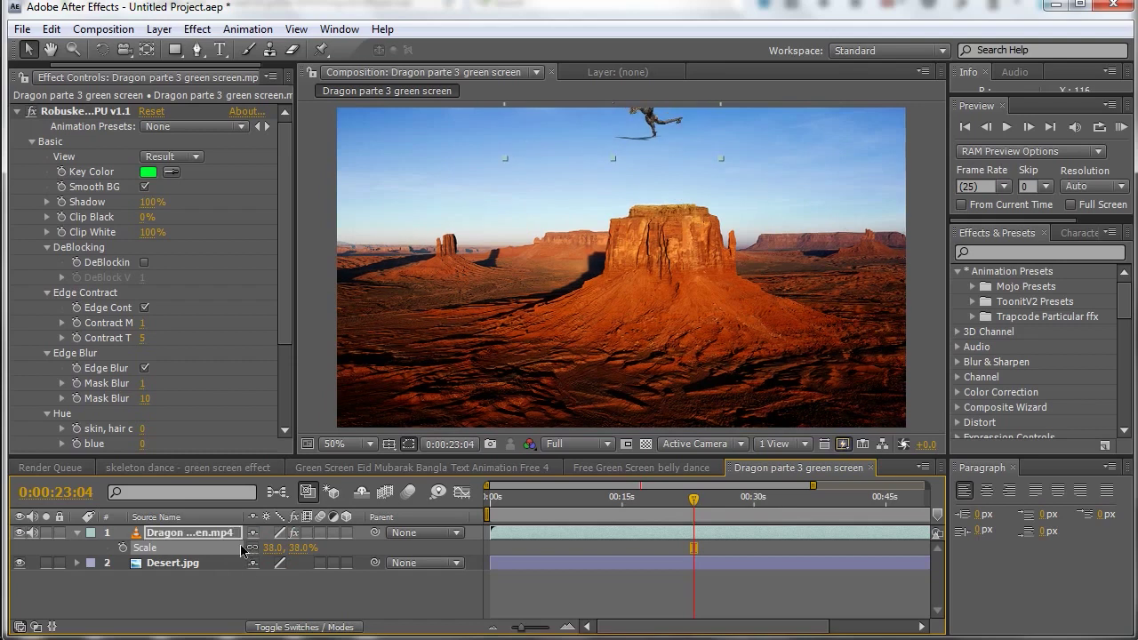
key(p)
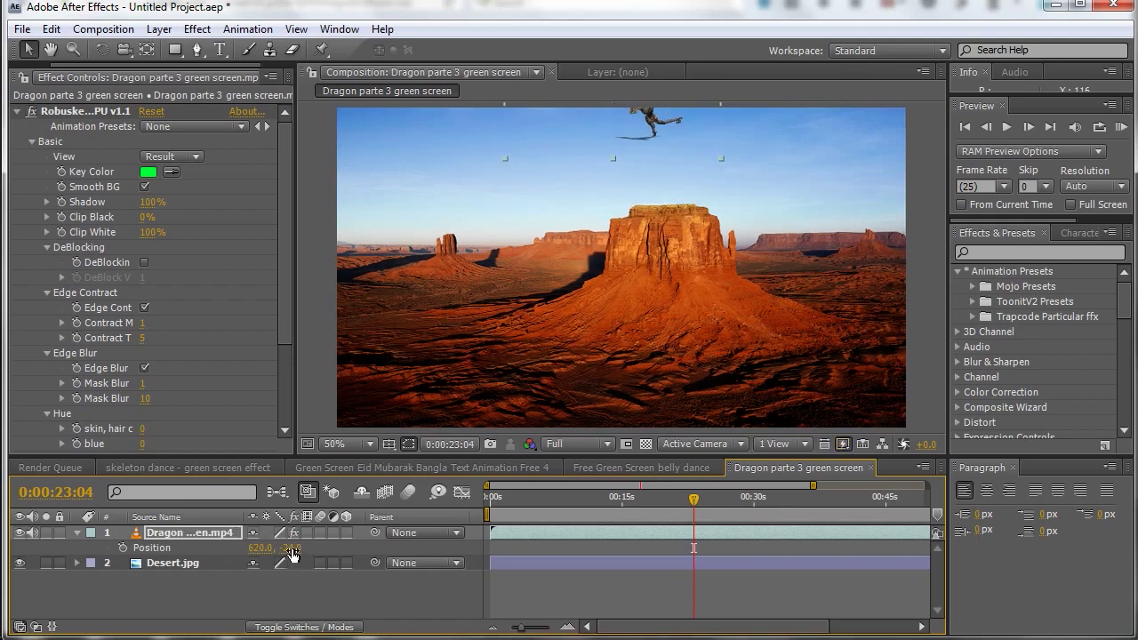
drag(290, 547, 391, 589)
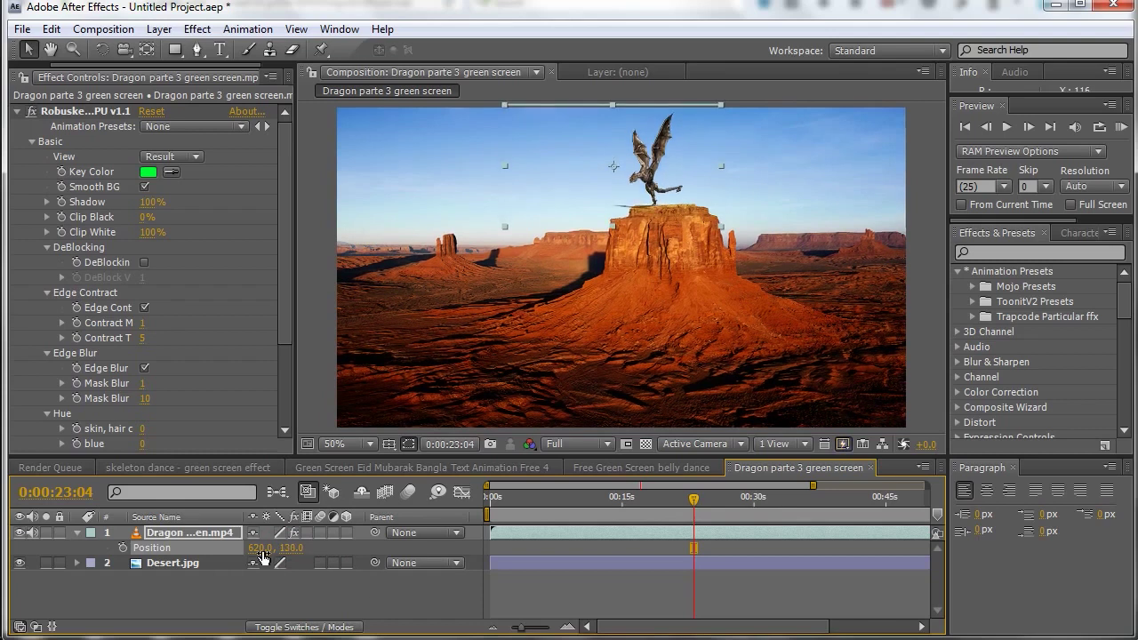
drag(257, 547, 329, 560)
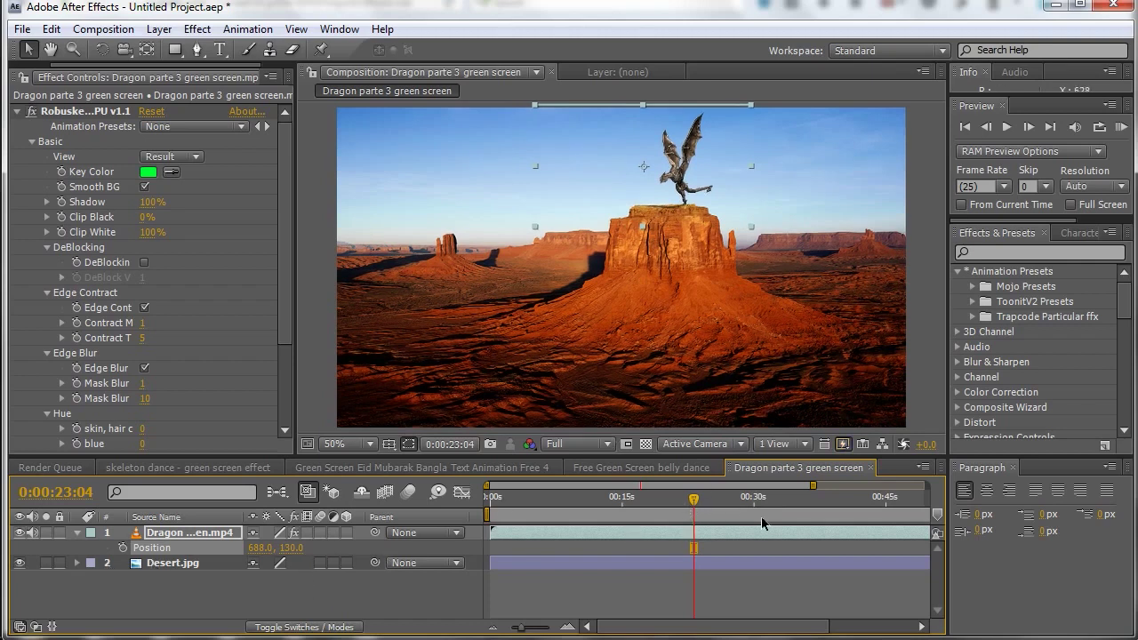
- Preview the dragon comp from the first frame, scrubbing through to 0:00:45:21
click(966, 126)
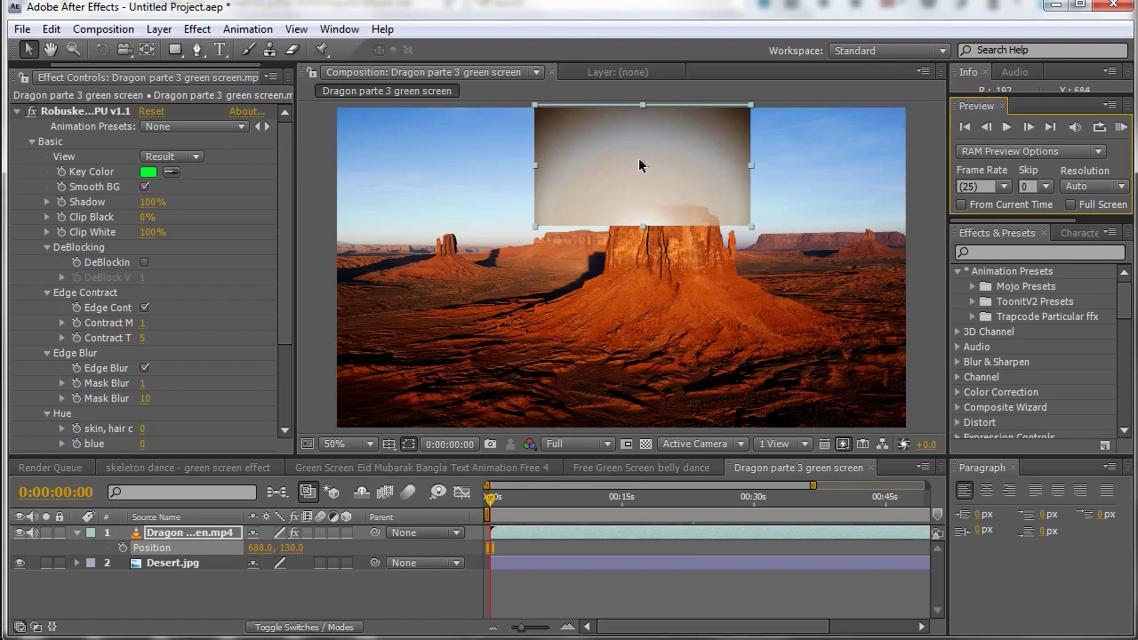
mouse_move(490, 503)
mouse_down()
mouse_move(592, 527)
mouse_move(740, 531)
mouse_move(895, 557)
mouse_up()
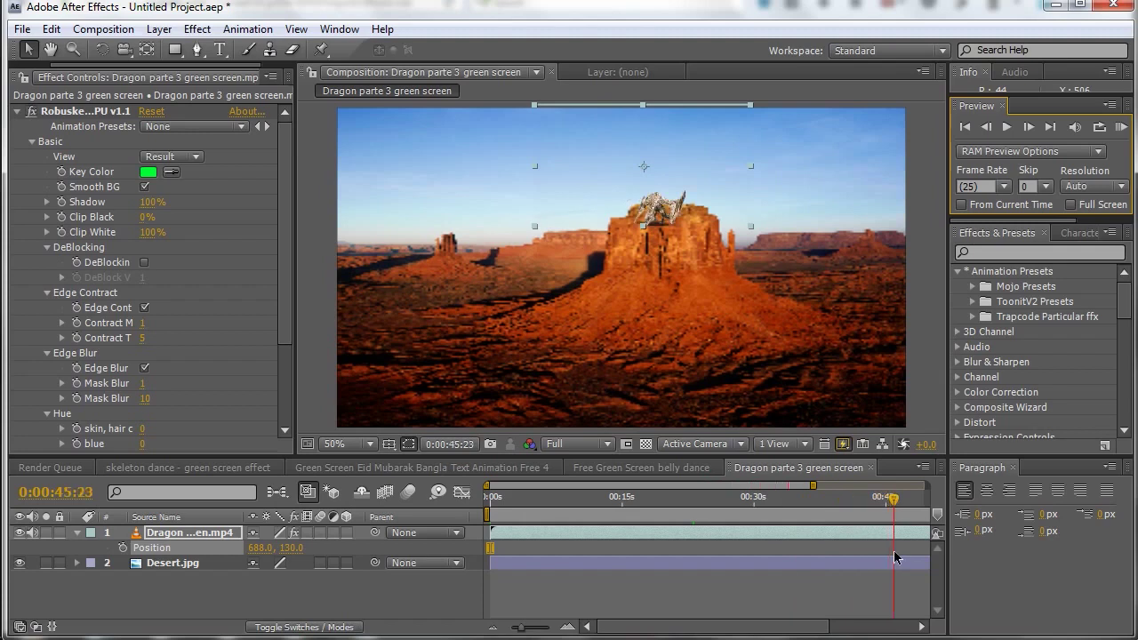
click(850, 533)
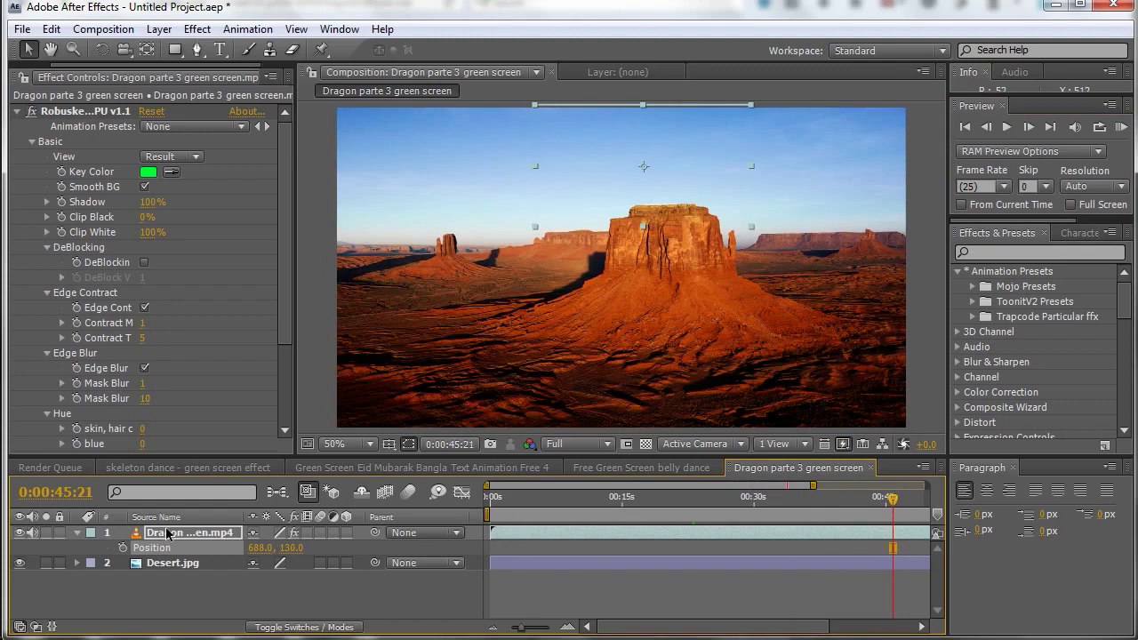
- Fit the dragon layer to the comp with Transform > Fit to Comp, then play a preview
right_click(167, 532)
mouse_move(267, 102)
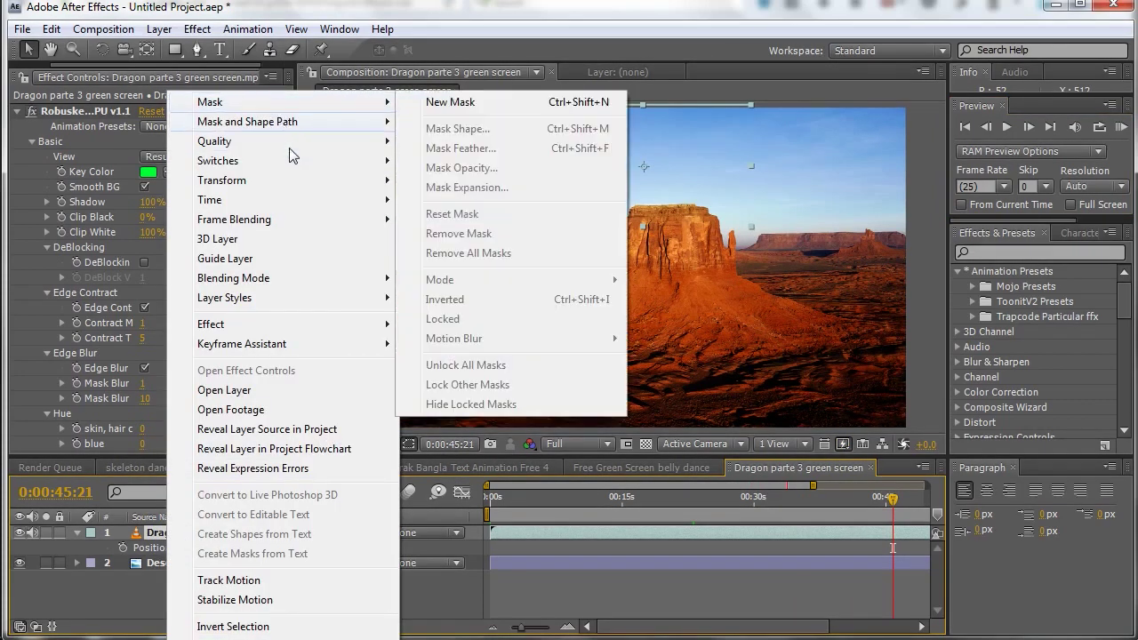
mouse_move(308, 182)
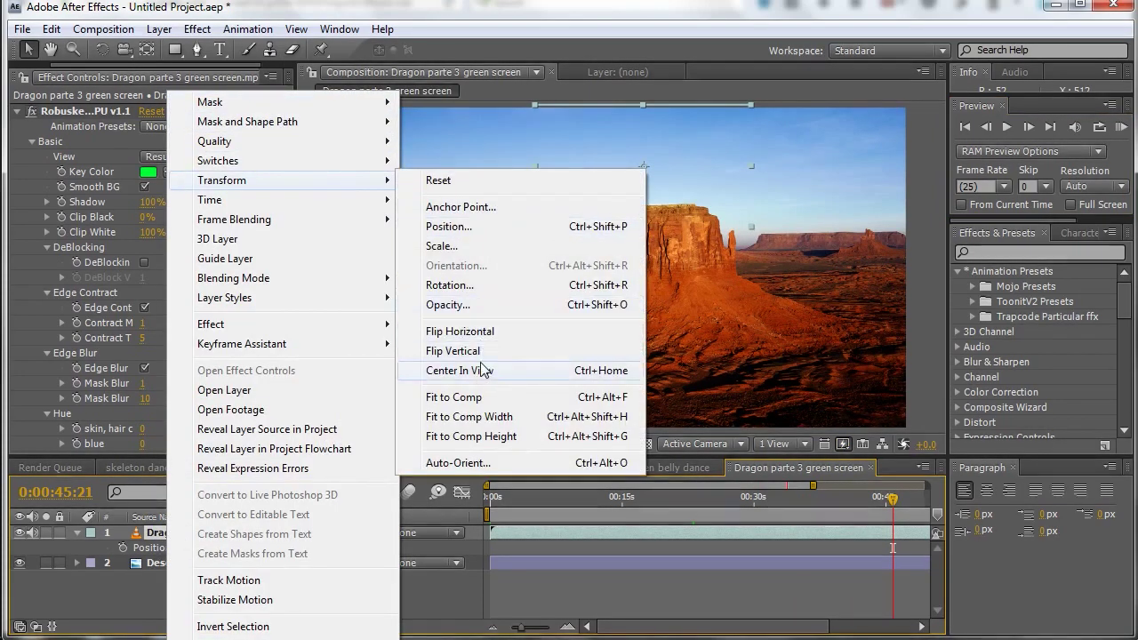
click(480, 399)
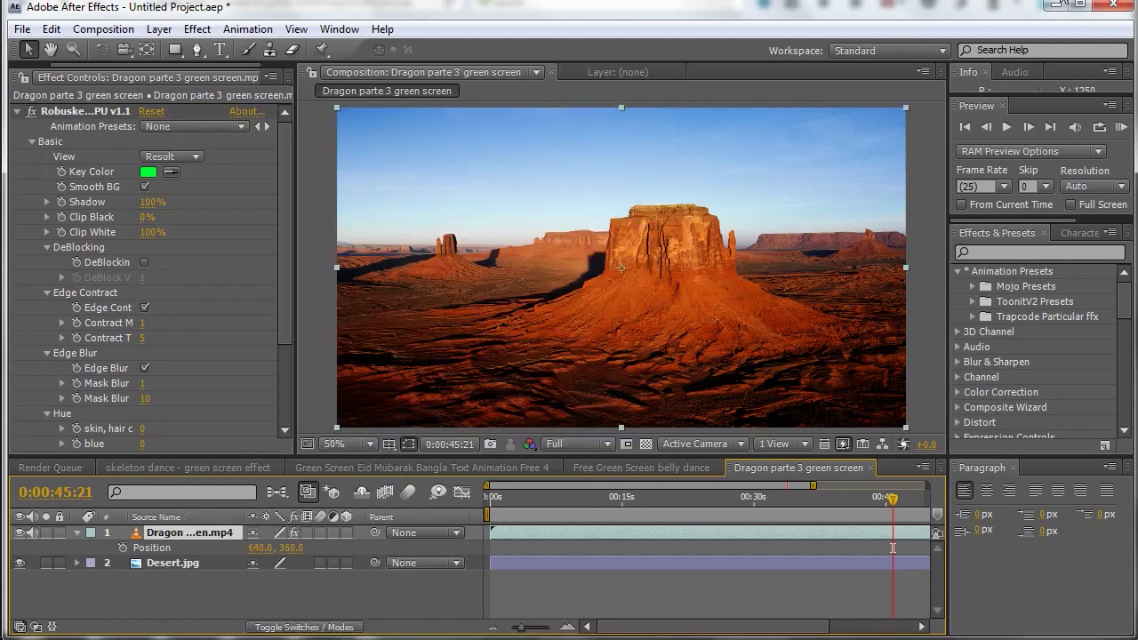
click(1010, 128)
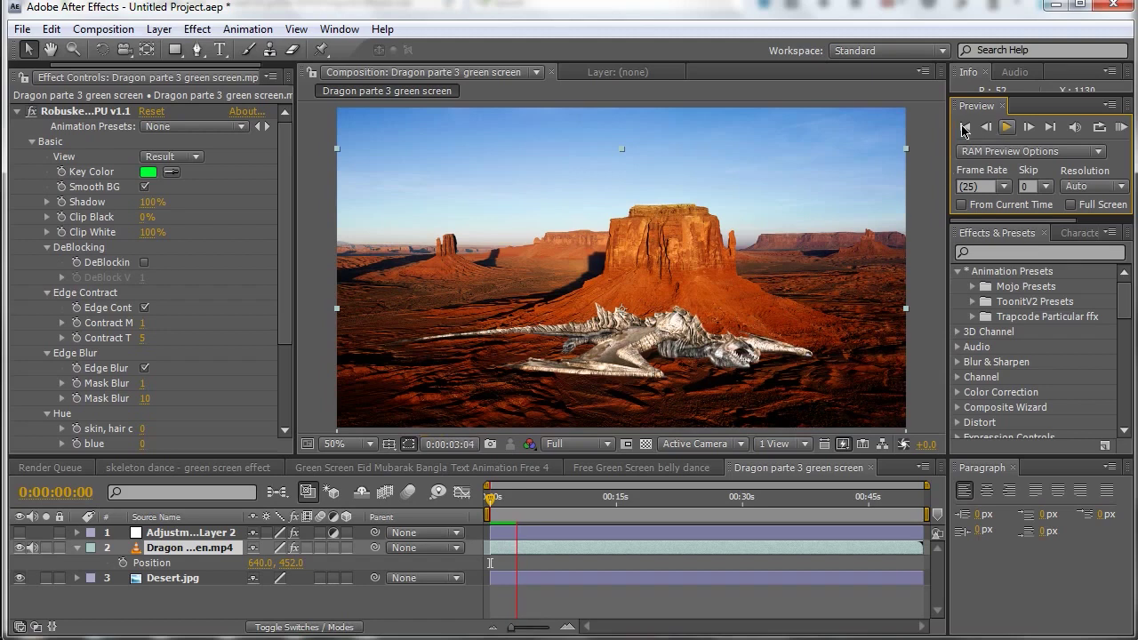
click(1007, 127)
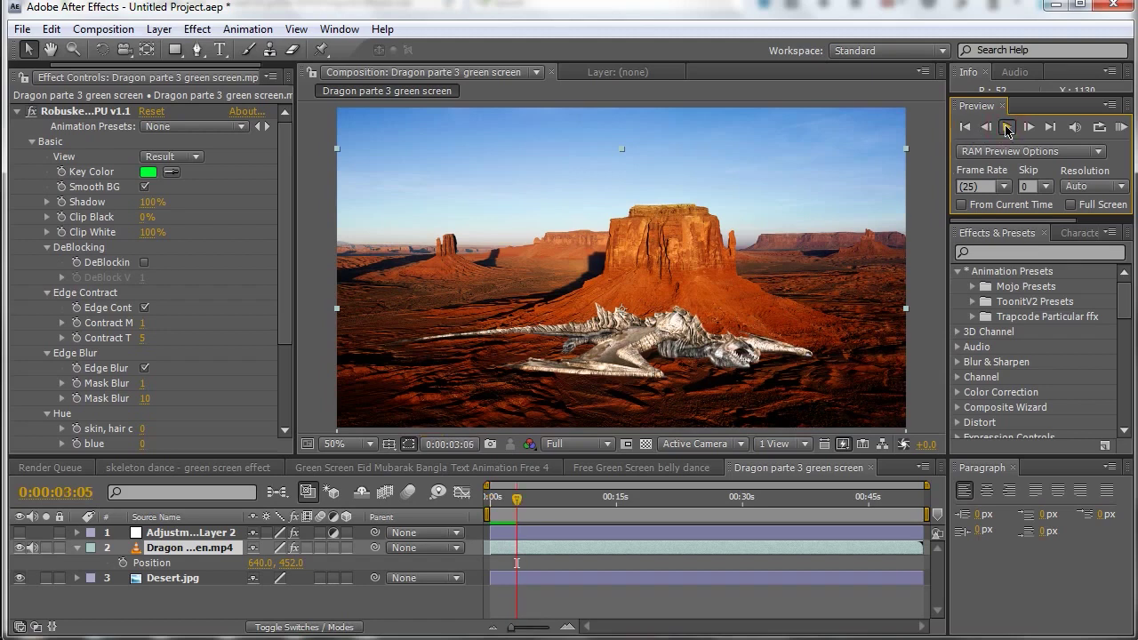
click(1007, 129)
click(691, 499)
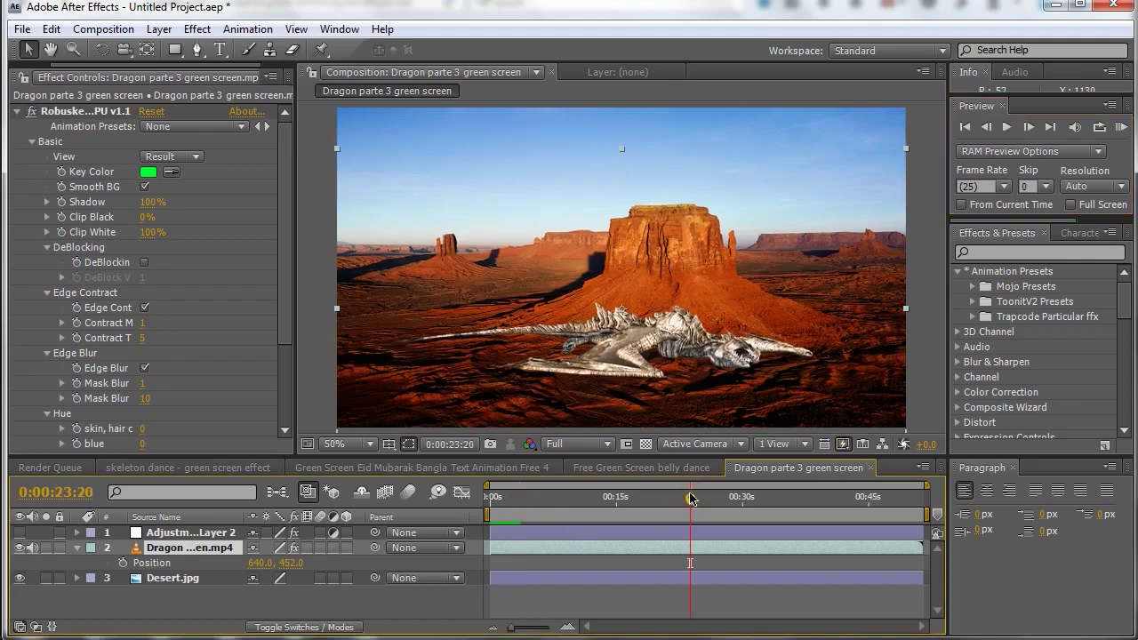
click(738, 499)
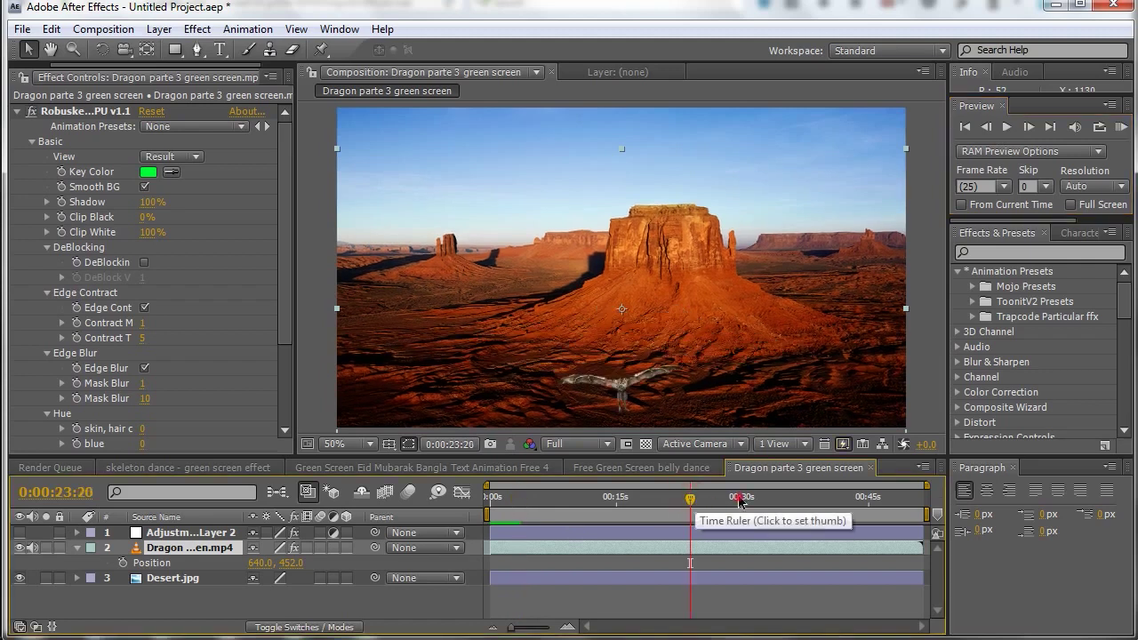
click(827, 499)
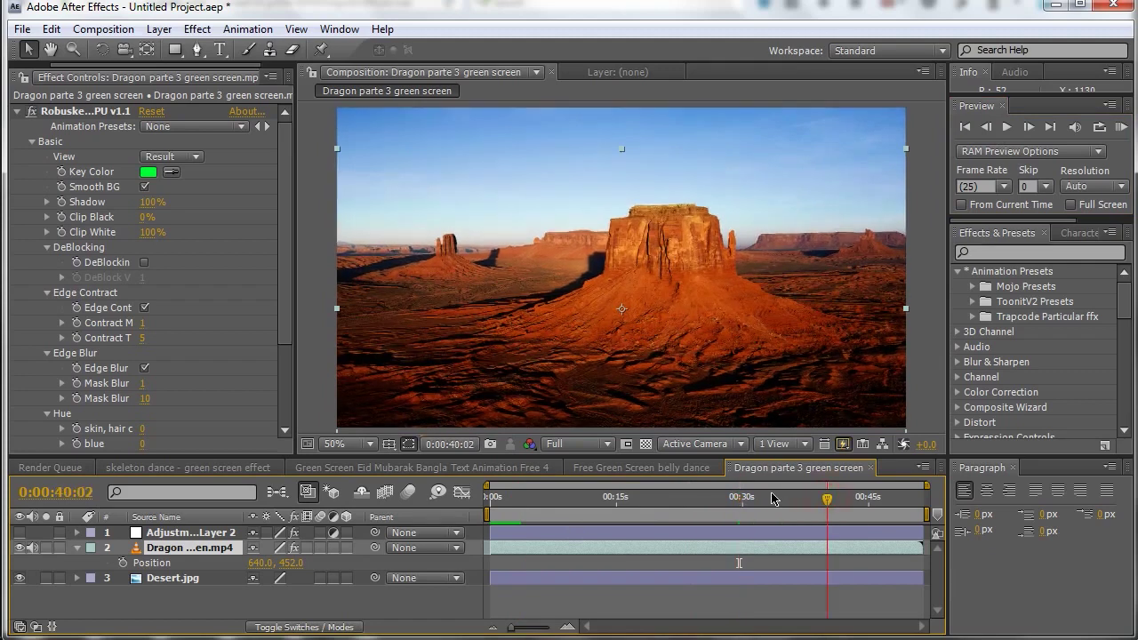
click(583, 499)
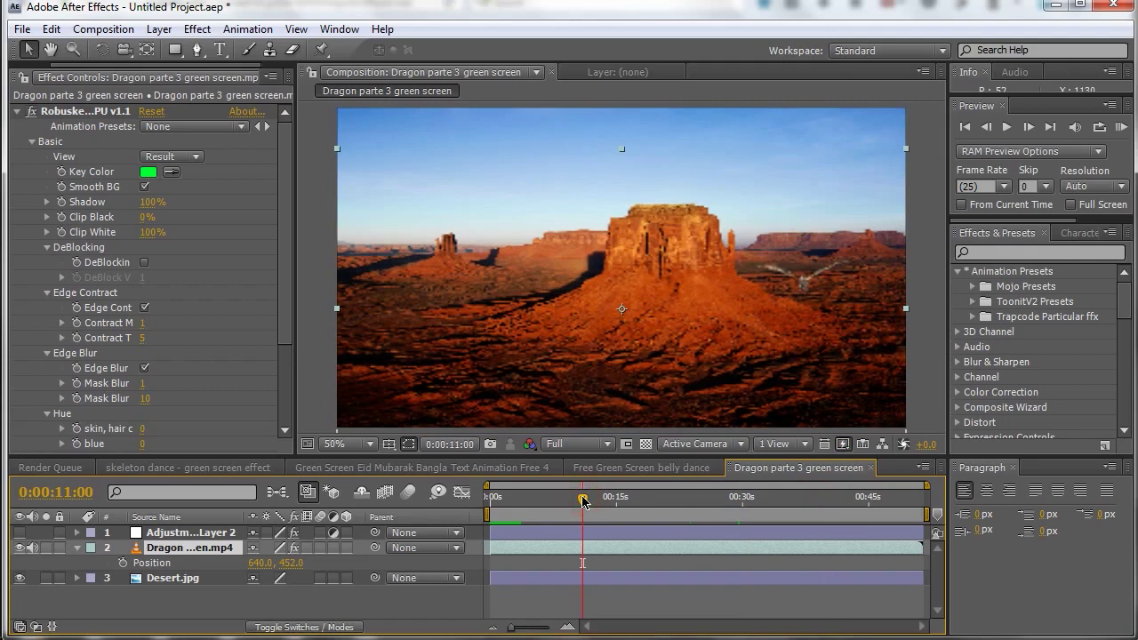
click(545, 499)
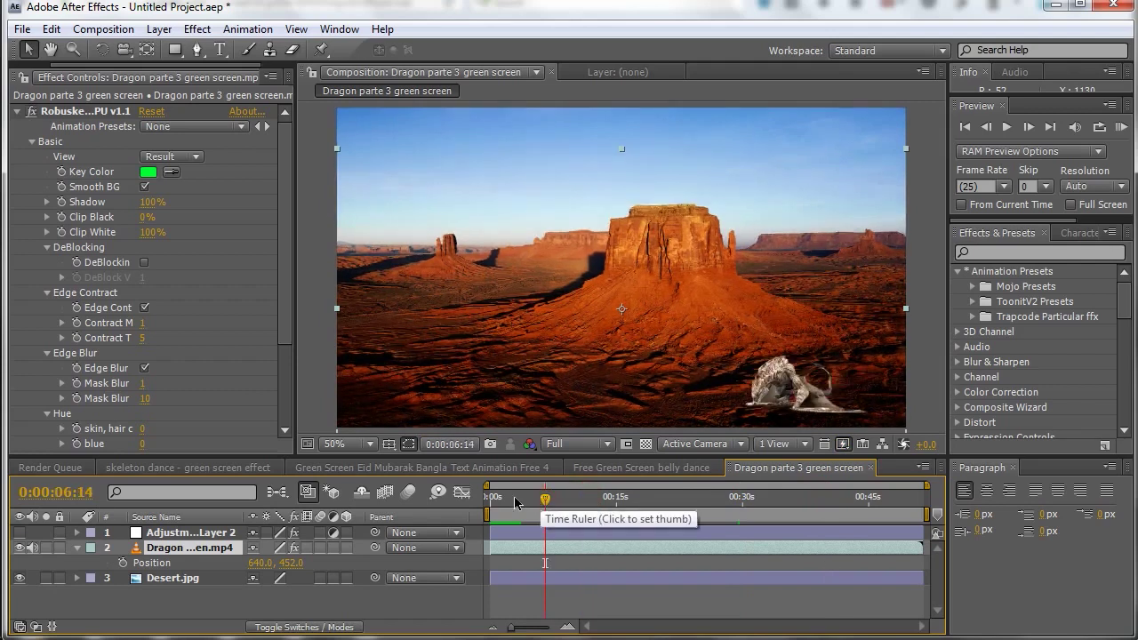
click(515, 500)
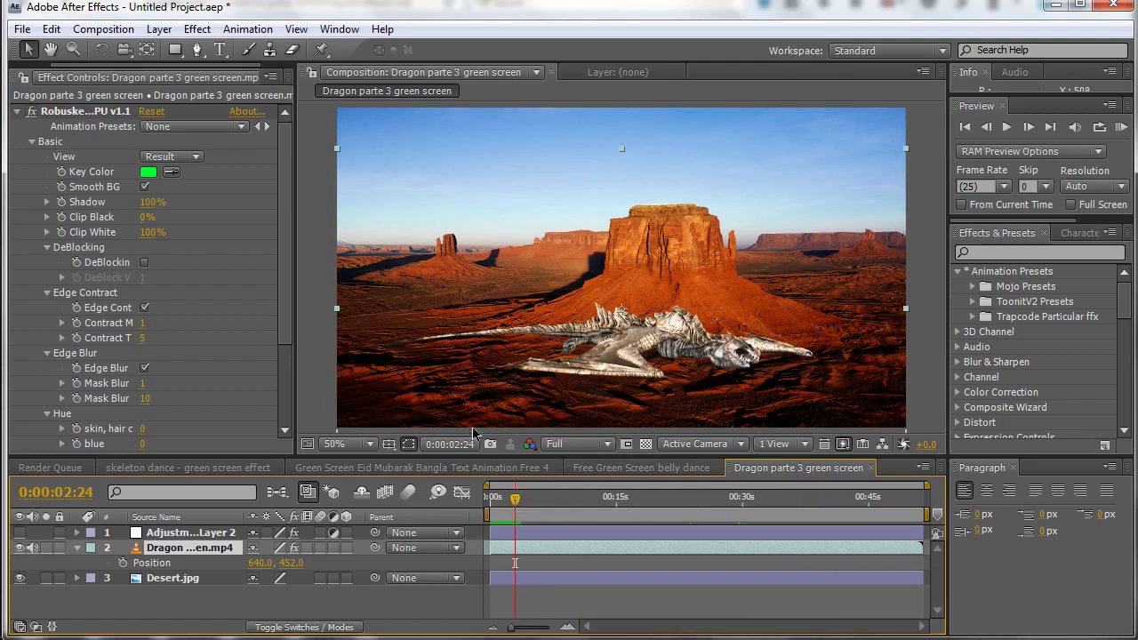
- Expand Adjustment Layer 2's Looks effect and switch the colour grade on
click(196, 533)
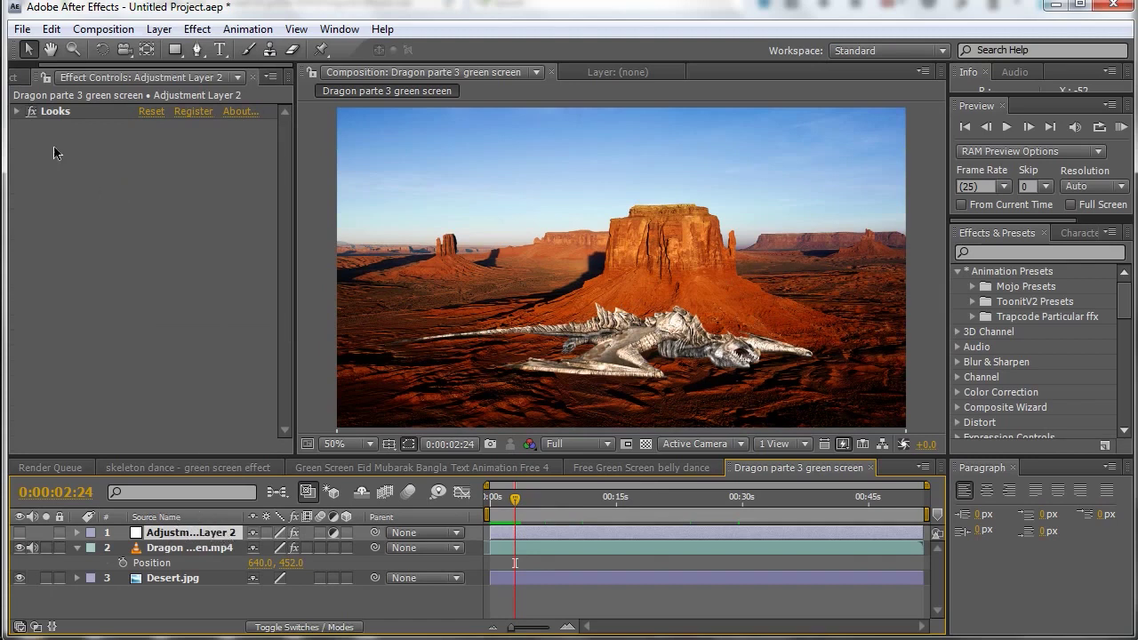
click(17, 112)
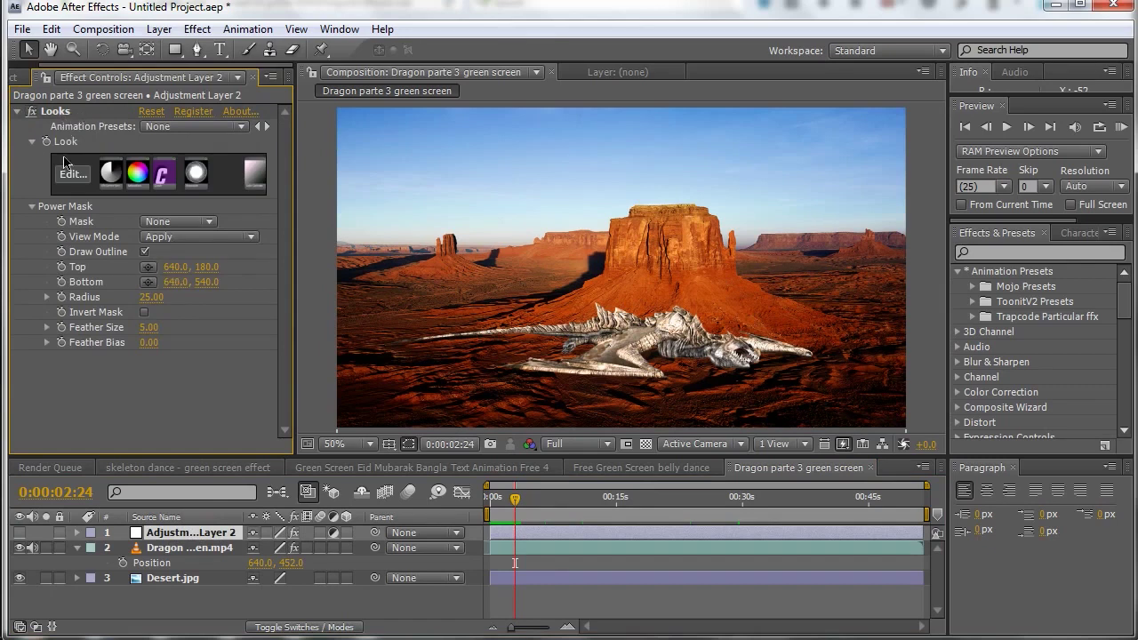
click(19, 533)
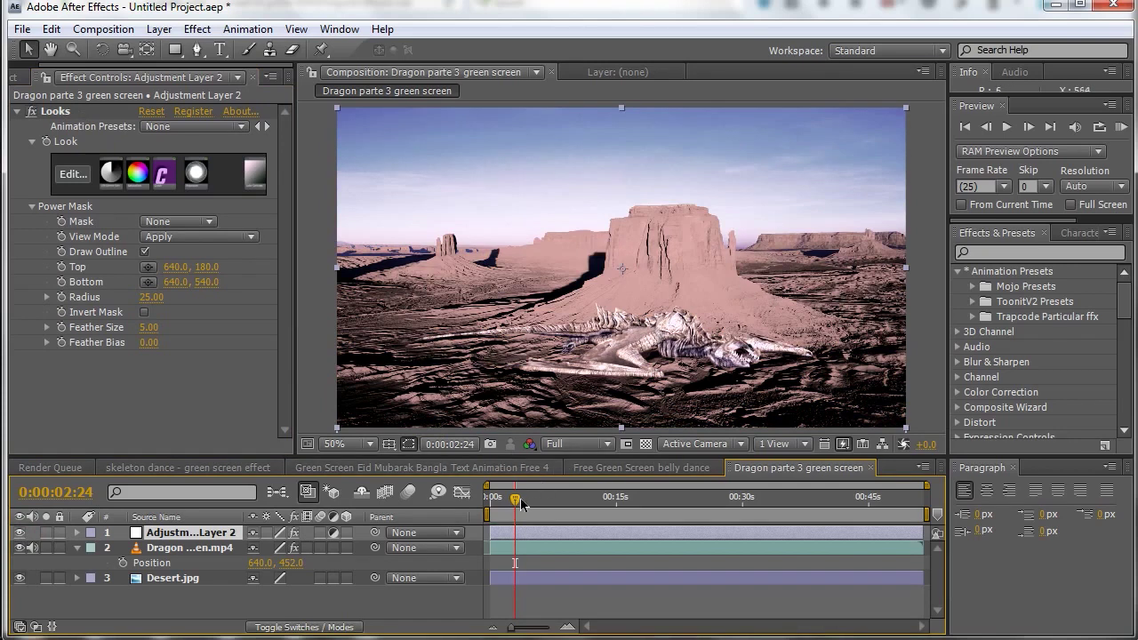
- Check the pinkish grade around 31, 21, 11 and 8 seconds, then open the belly dance comp
drag(688, 512, 753, 519)
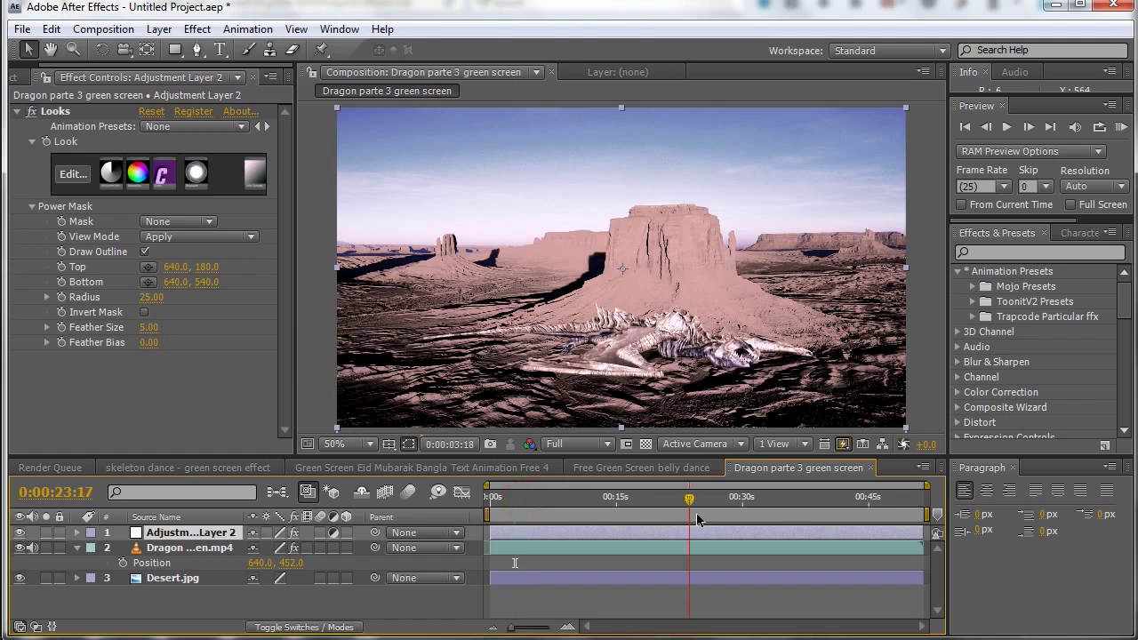
click(749, 519)
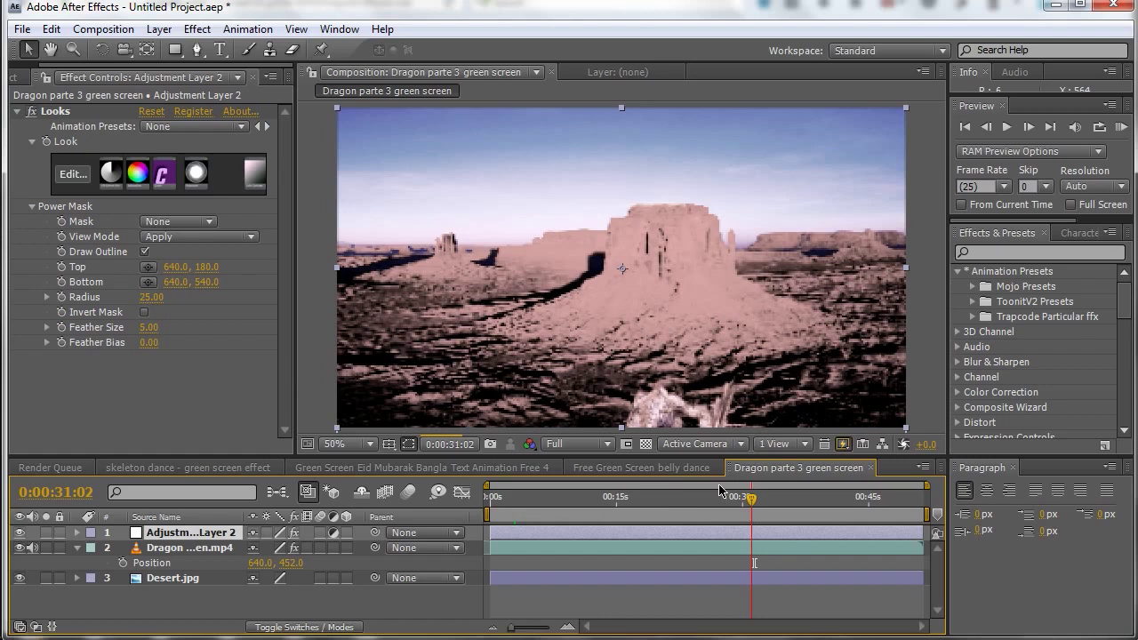
click(670, 496)
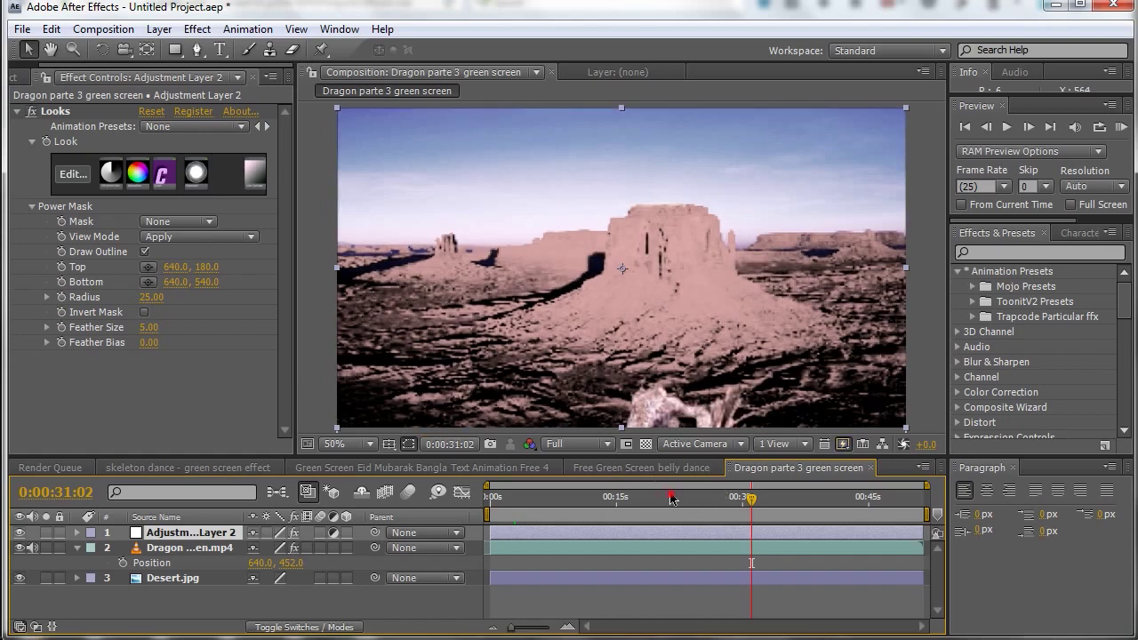
click(582, 498)
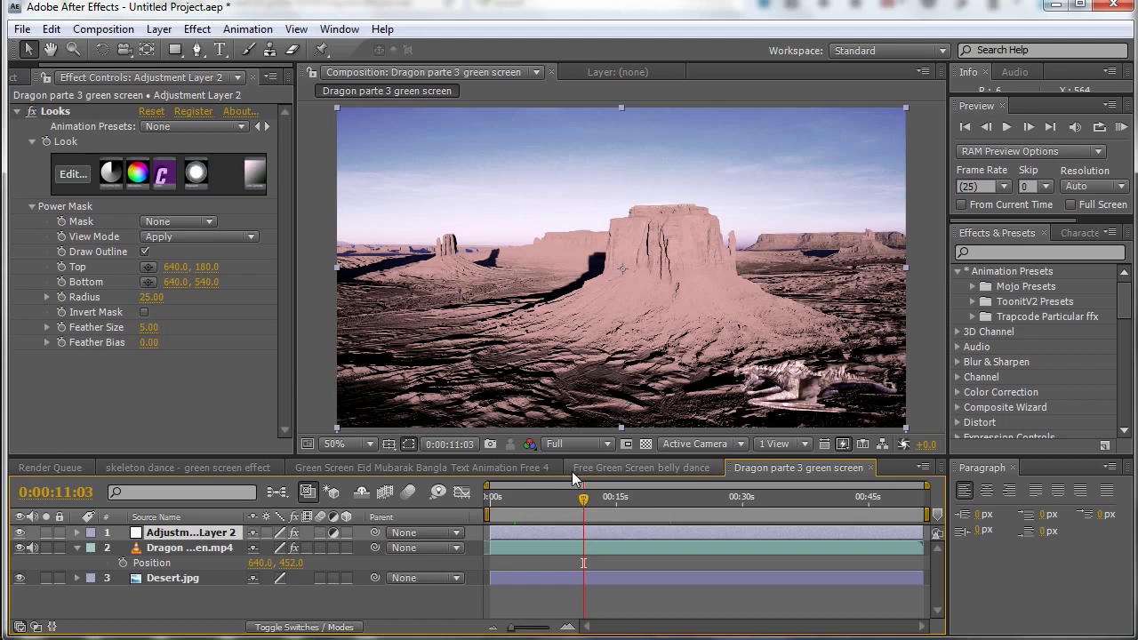
click(560, 498)
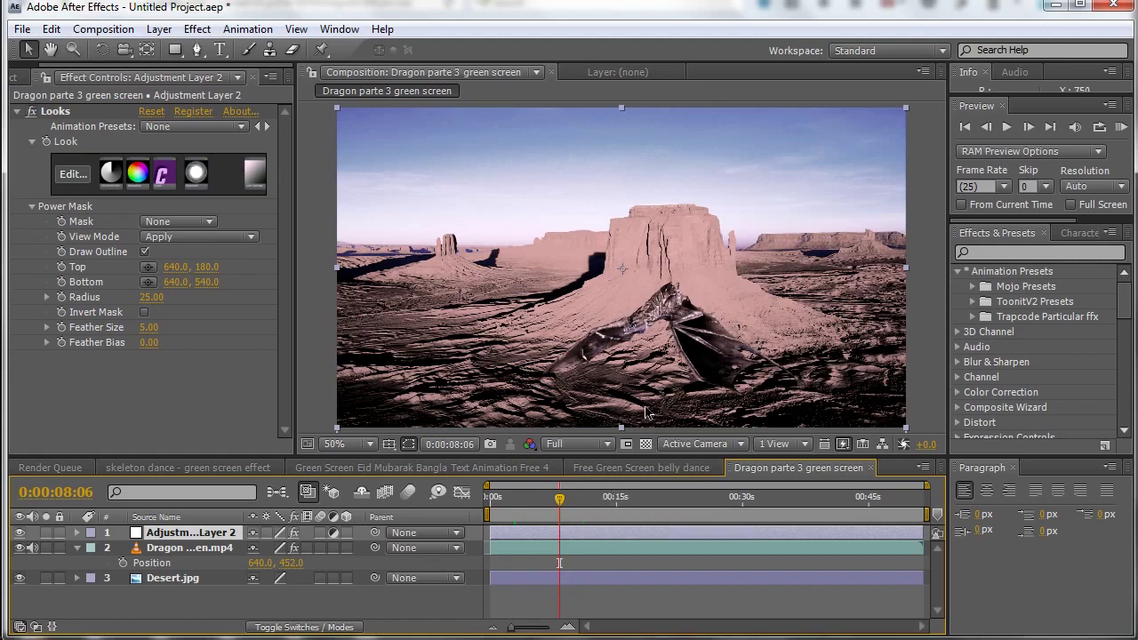
click(676, 464)
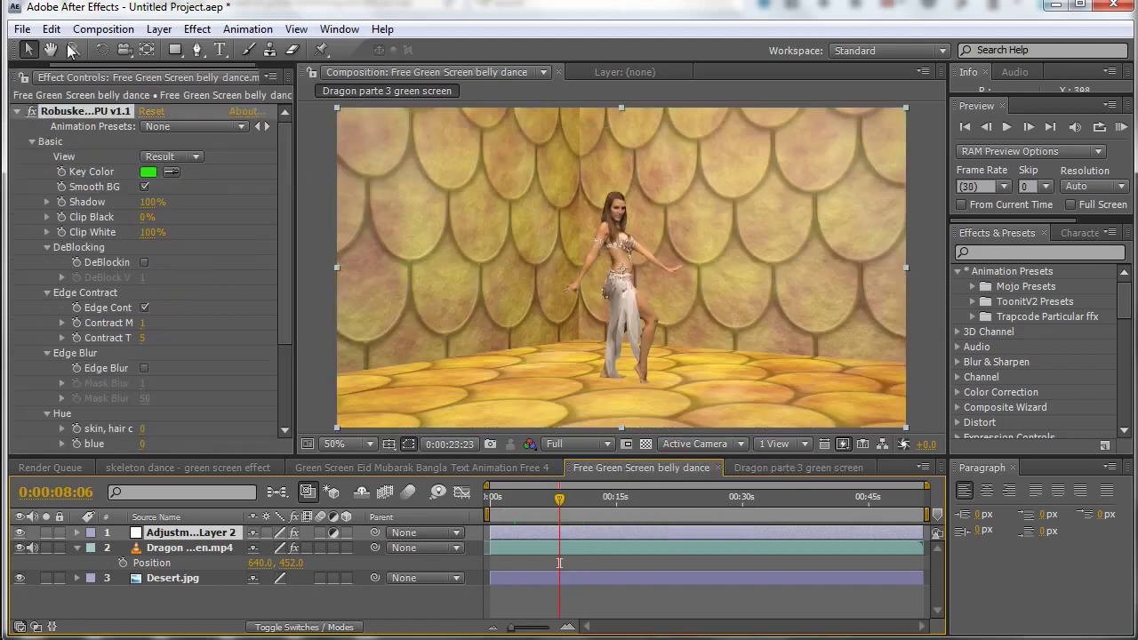
- Review the Eid Mubarak text comp around the first second of its animation
click(483, 468)
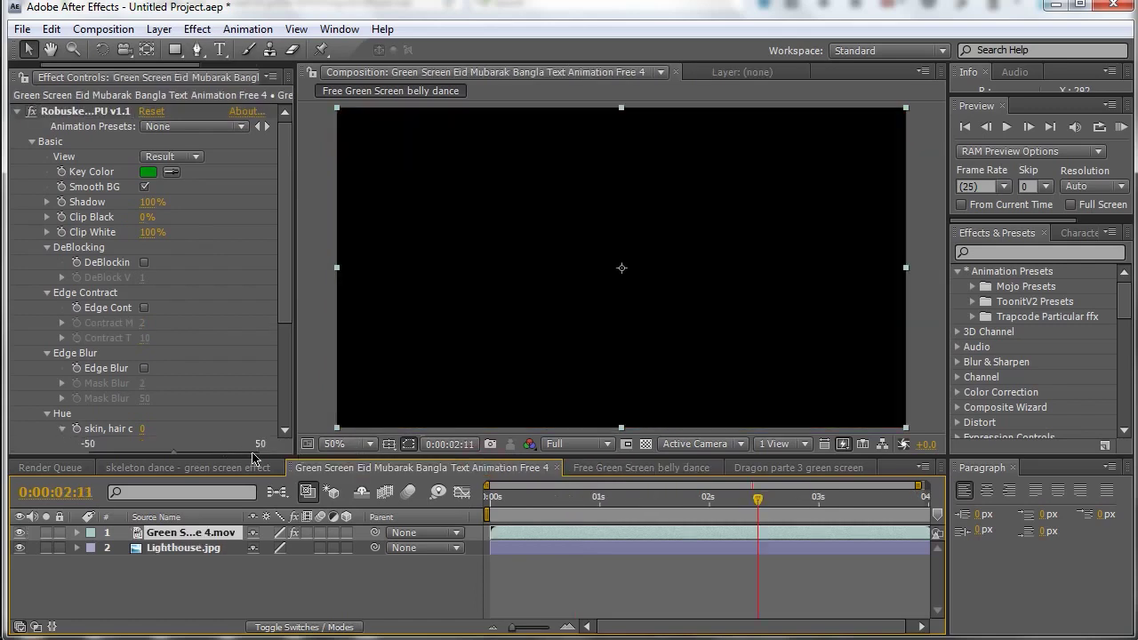
click(221, 468)
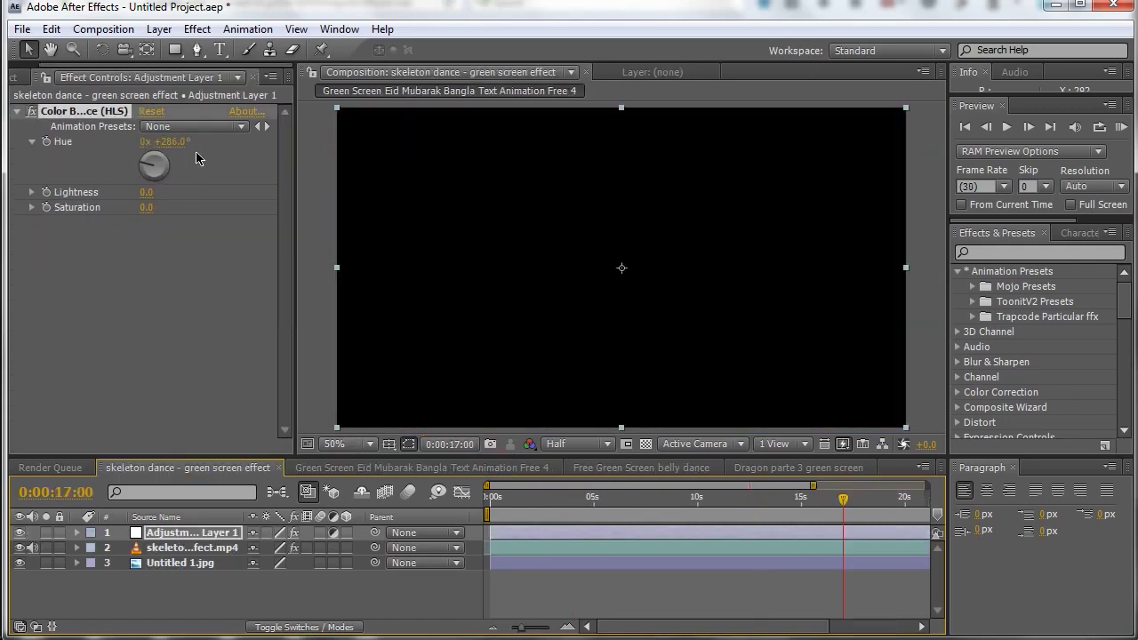
click(446, 470)
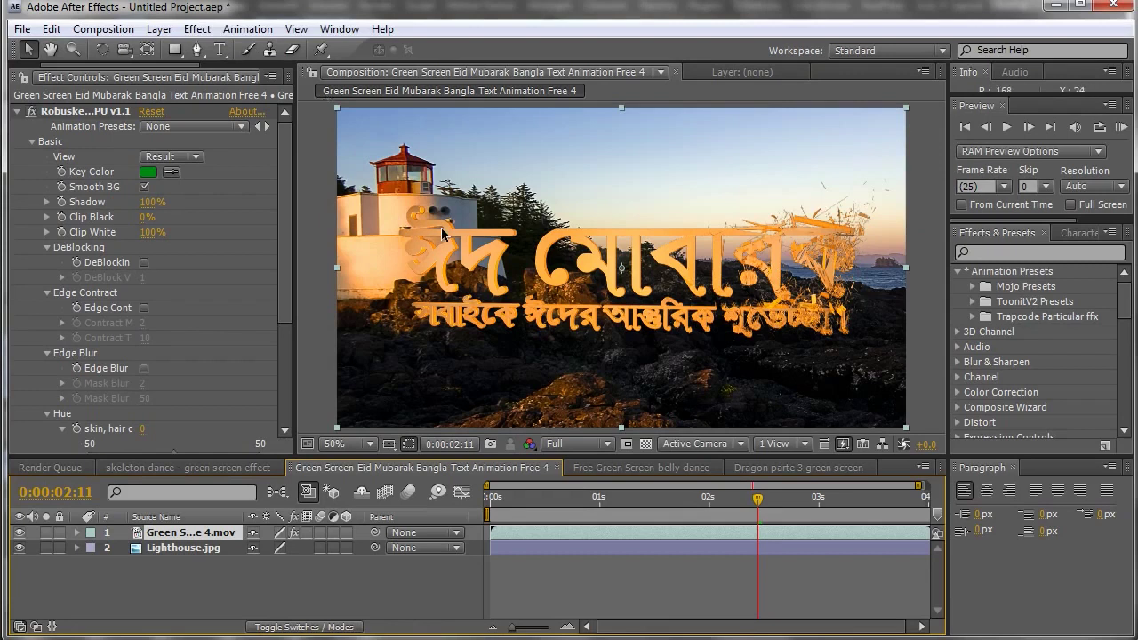
click(551, 500)
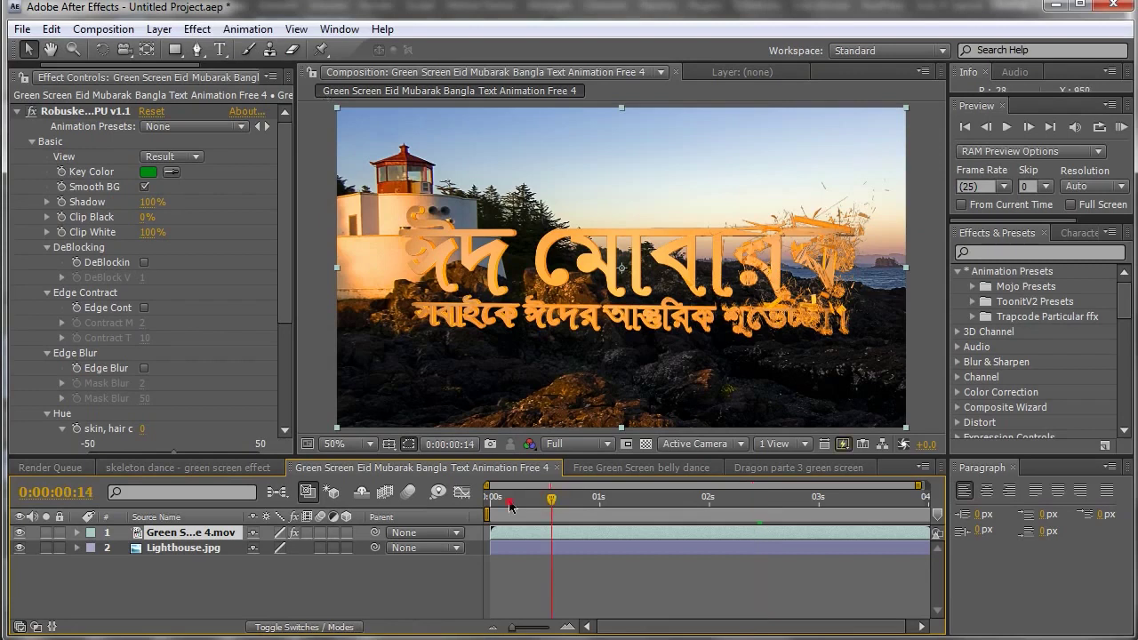
click(605, 512)
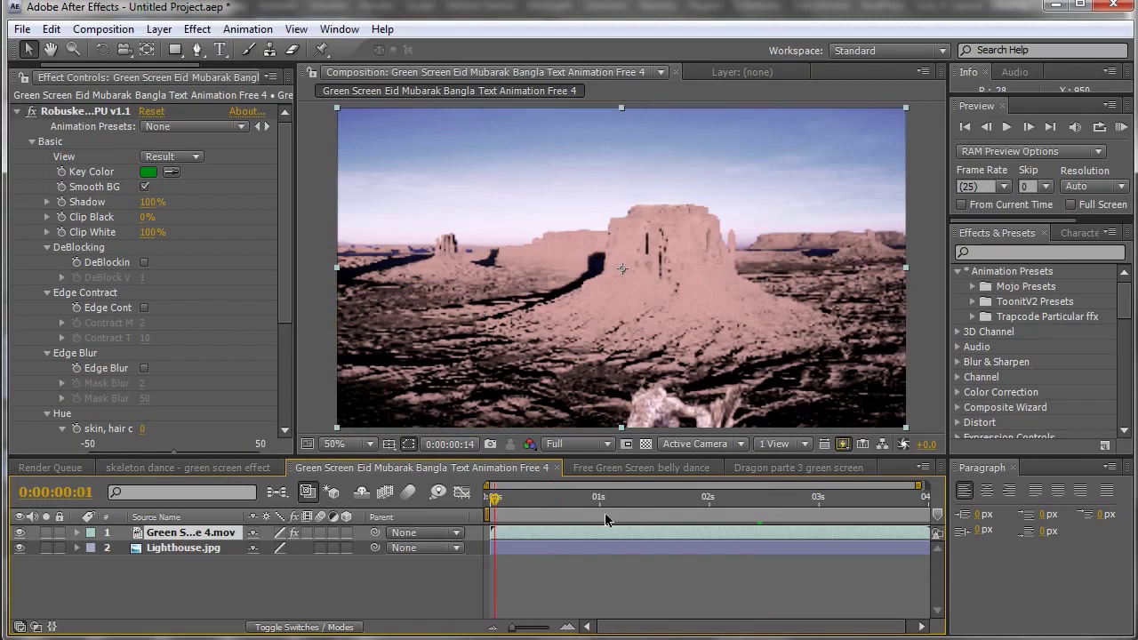
- Inspect the skeleton clip's Robuskey settings, then minimize After Effects
click(203, 467)
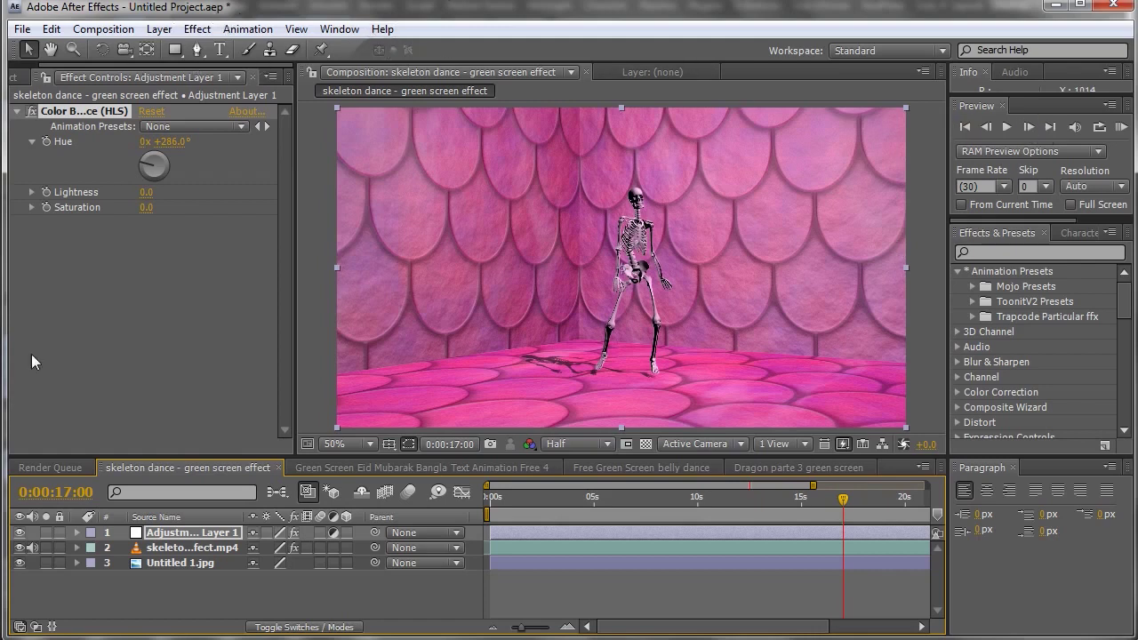
click(192, 548)
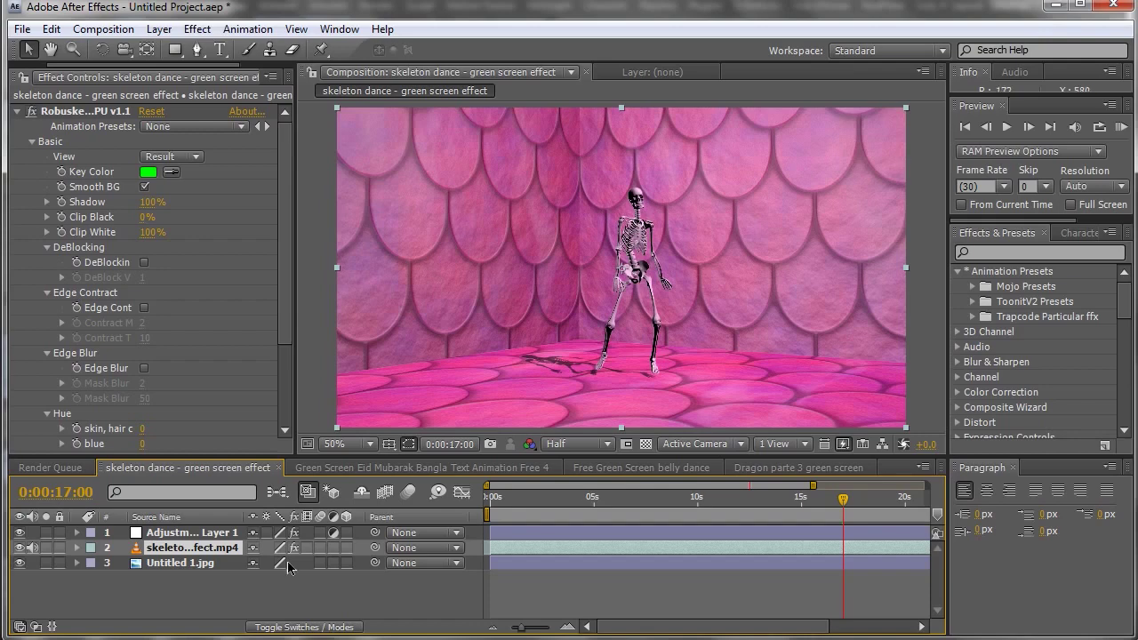
click(1056, 4)
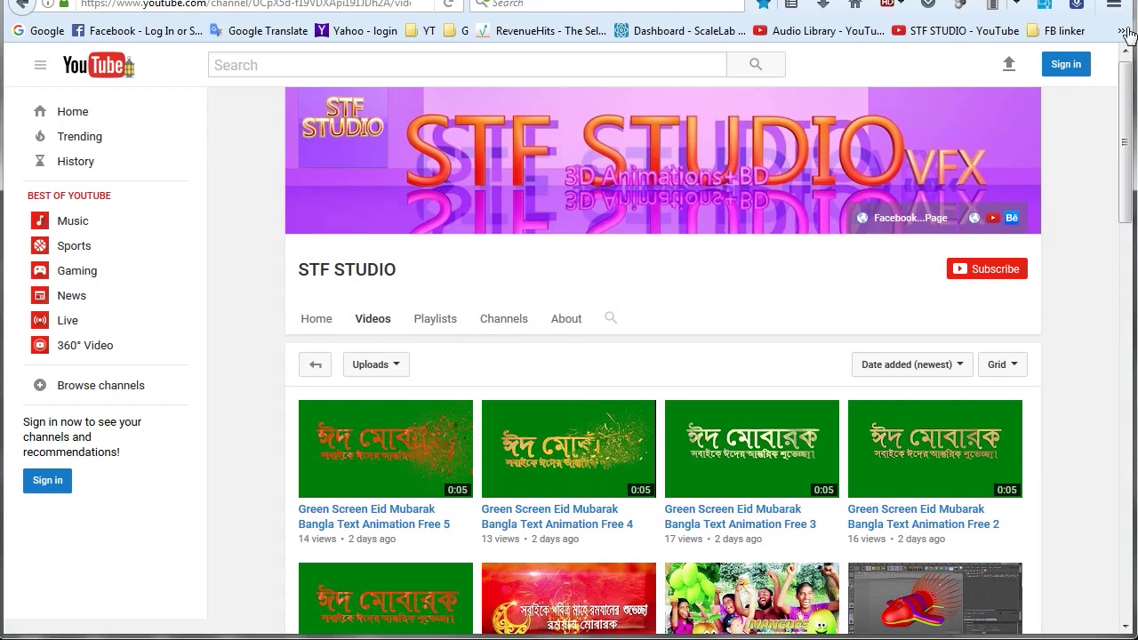
- Scroll down the STF STUDIO Videos page to reveal uploads like Ramadan Kareem 2017
scroll(662, 356, down, 5)
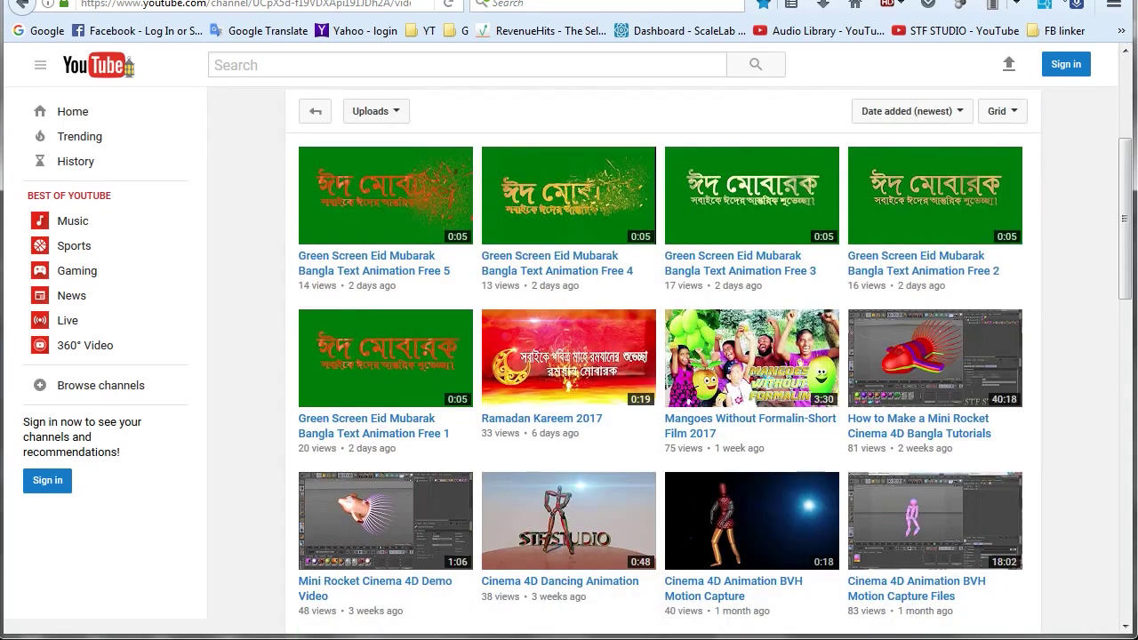